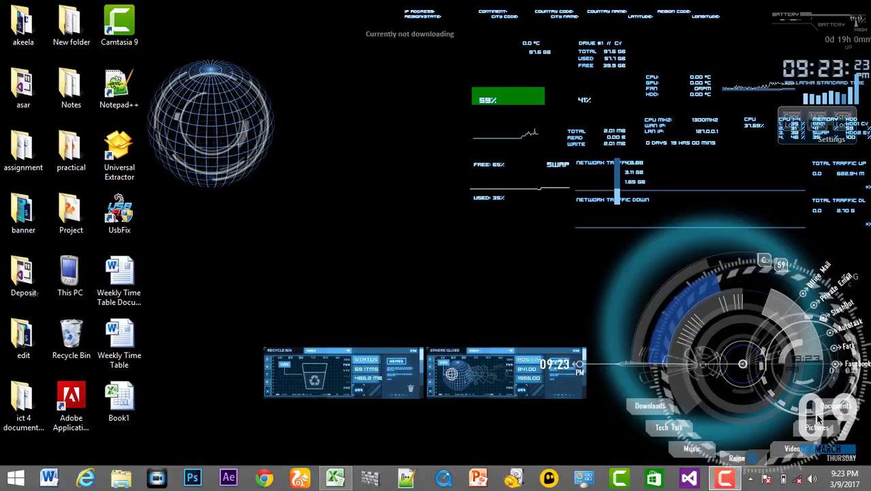
Bring up the workbook and highlight the F5>85 condition and "Pass" result in G5's IF formula
click(333, 479)
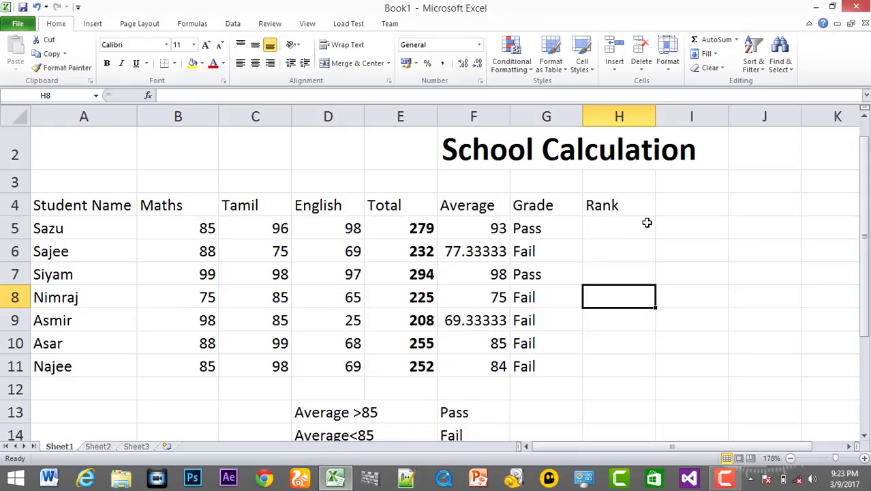
double_click(545, 229)
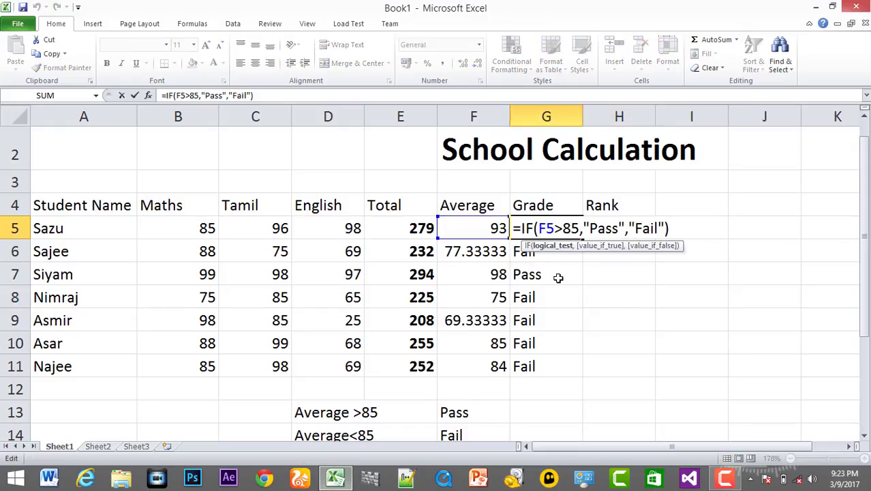
double_click(545, 228)
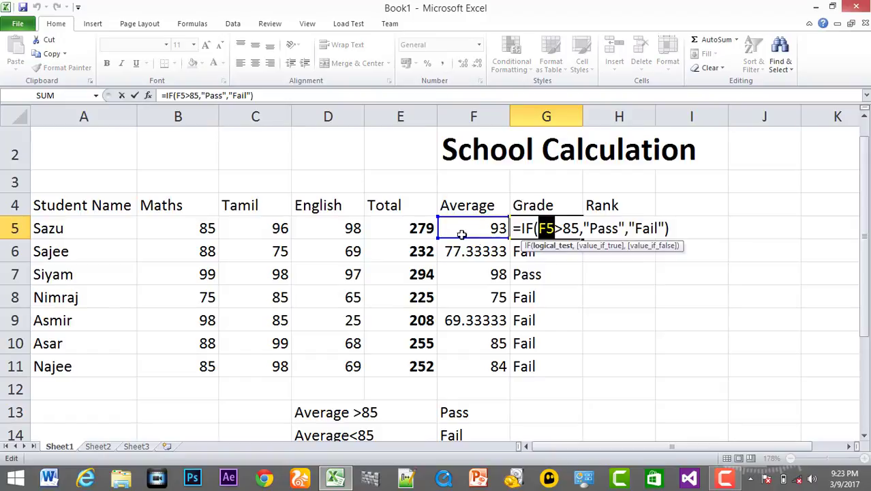
click(577, 227)
drag(579, 229, 538, 228)
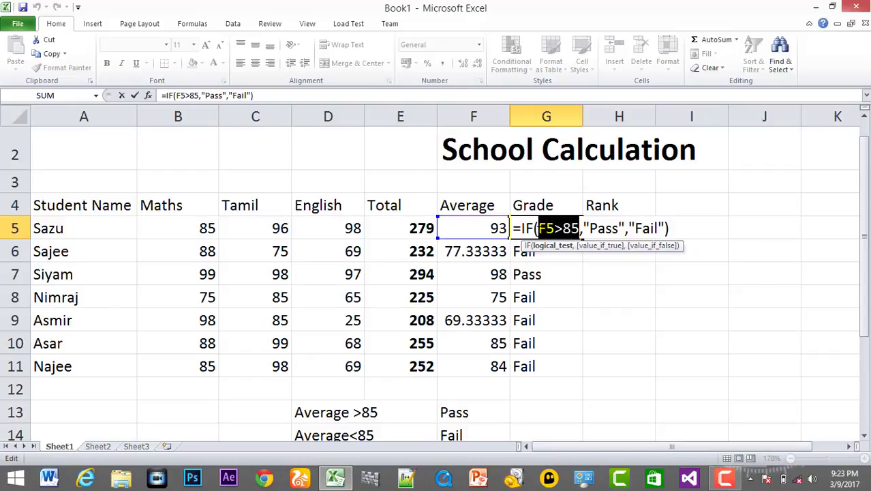
drag(588, 228, 657, 229)
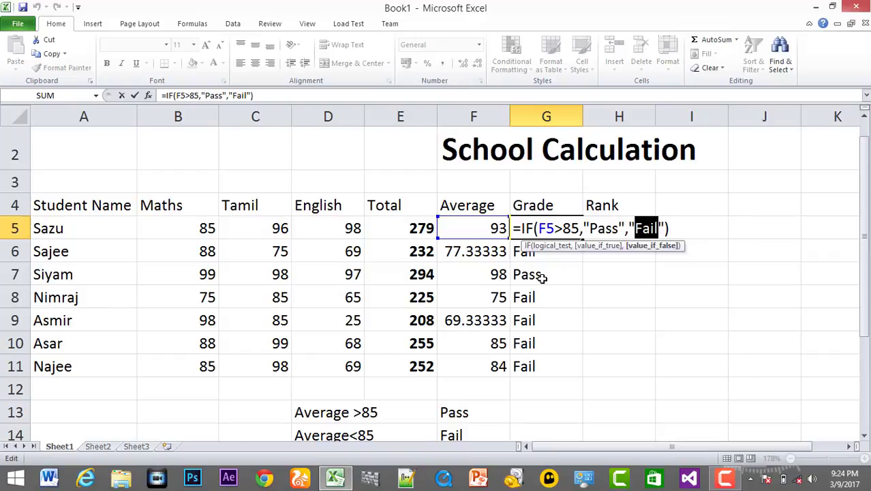
Enter Avg>75 in I5 with grade A beside it in J5
click(605, 270)
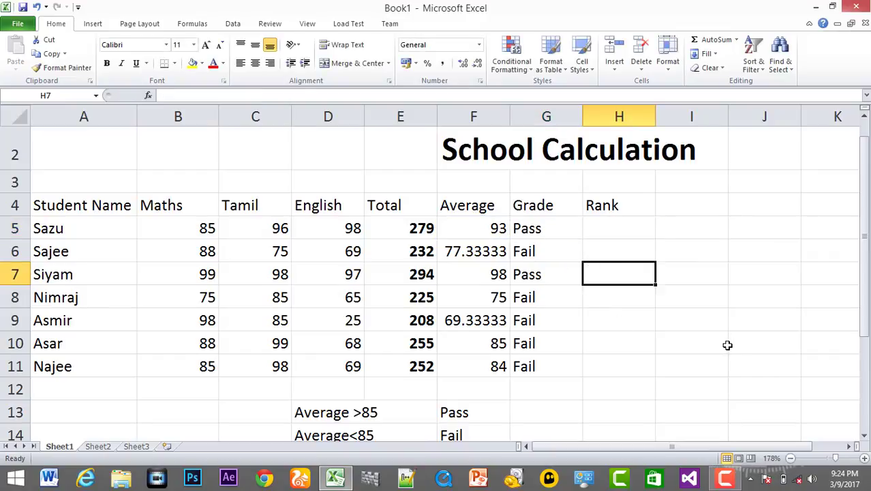
click(695, 229)
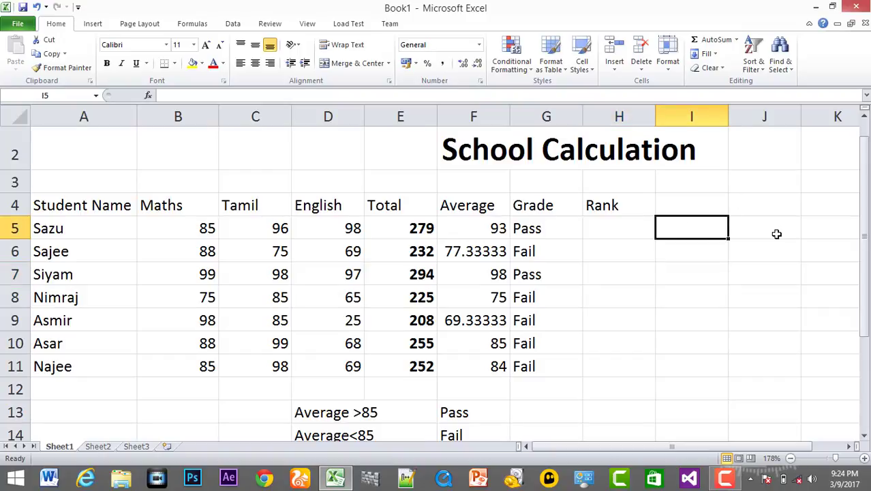
text(A)
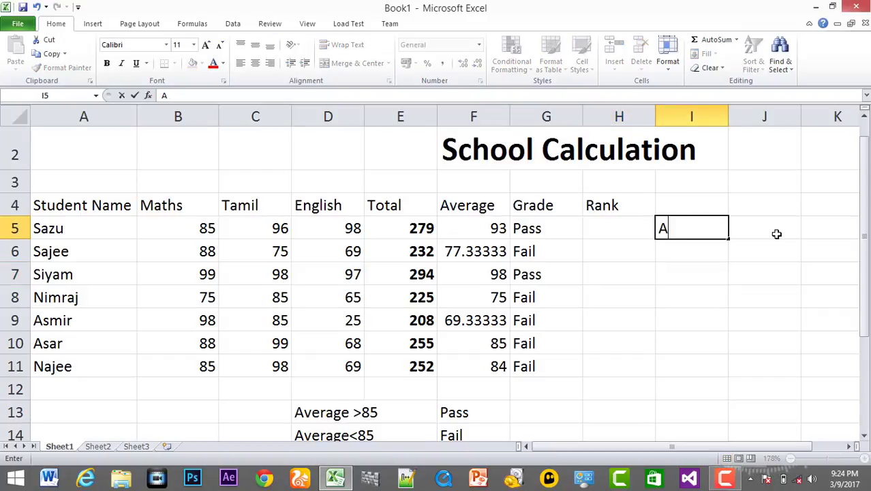
text(vg)
text(>)
key(Home)
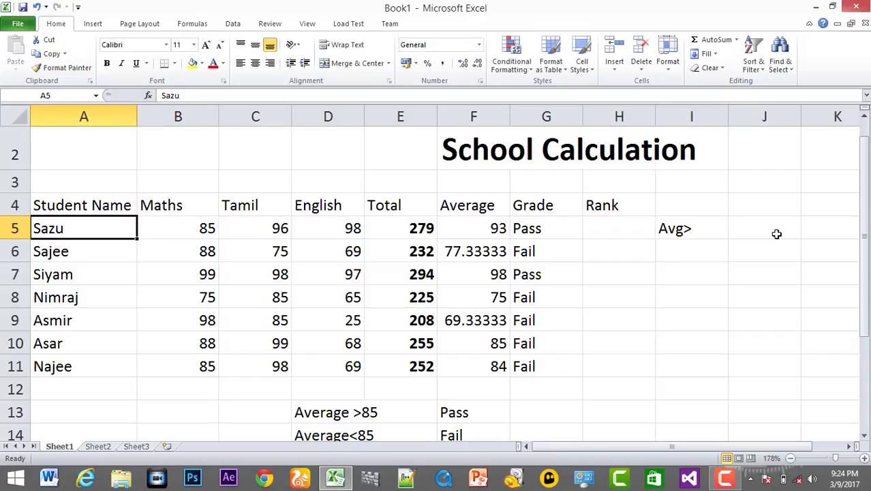
double_click(718, 231)
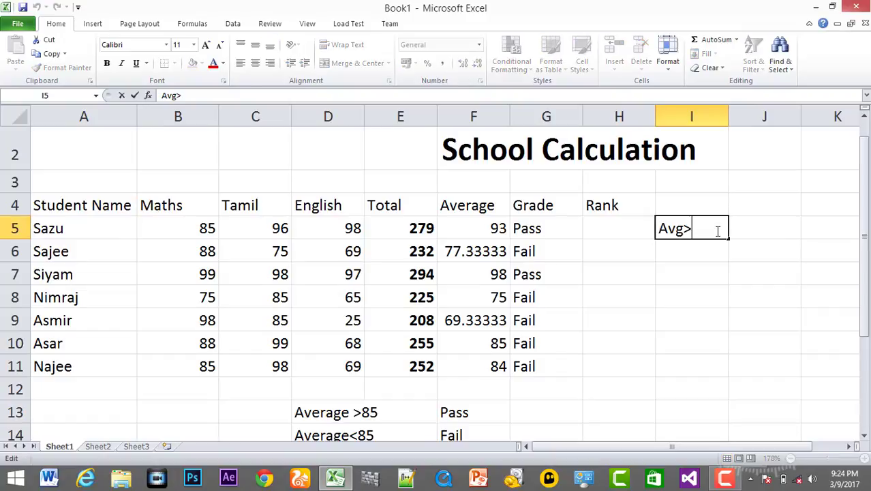
key(Home)
key(Tab)
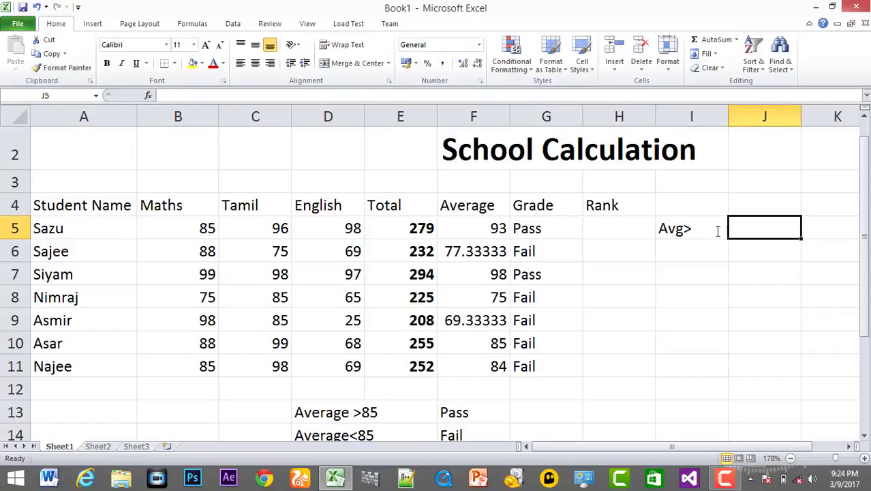
click(715, 231)
double_click(702, 232)
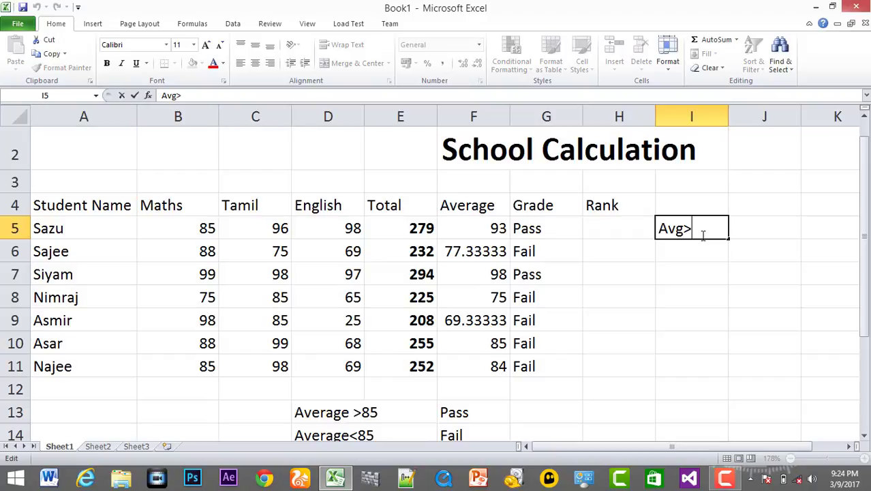
text(75)
key(Tab)
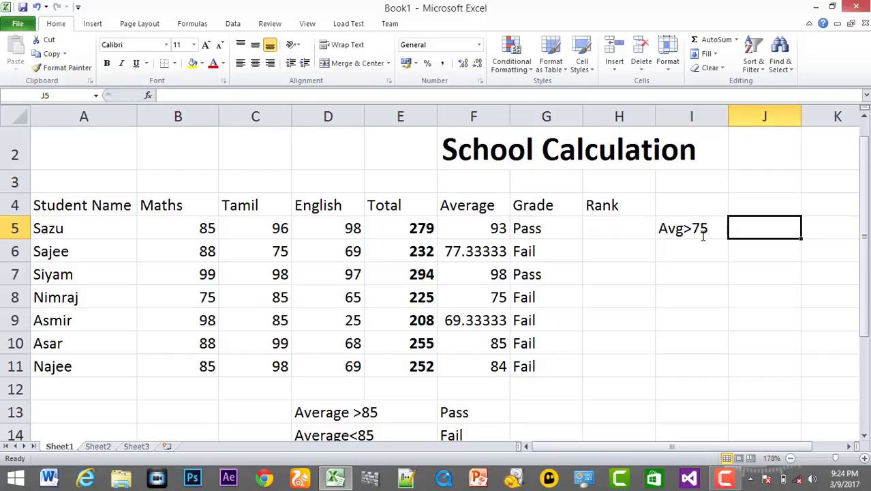
text(A)
key(Return)
Add Avg>65 with grade B and Avg>55 with grade C in rows 6 and 7
key(Left)
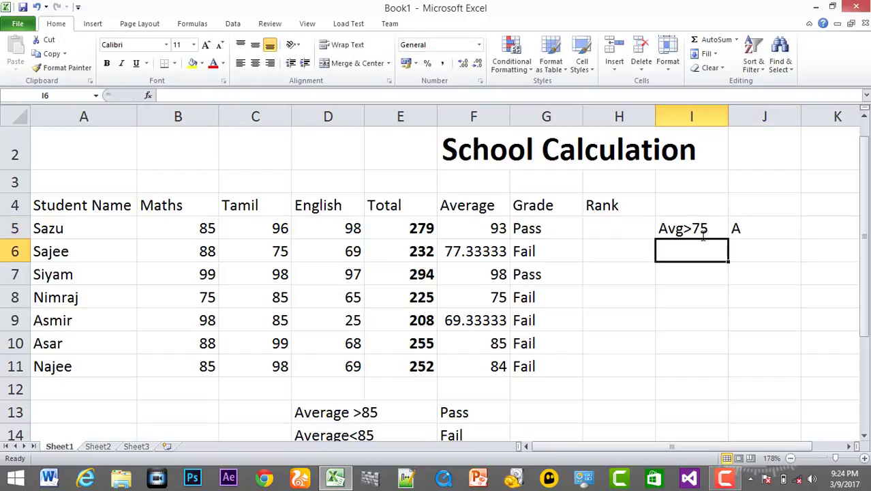
text(Av)
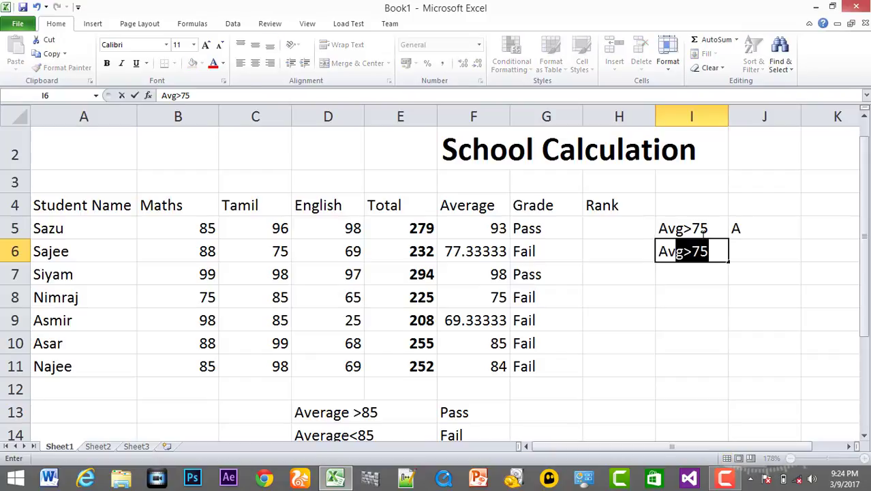
text(g>)
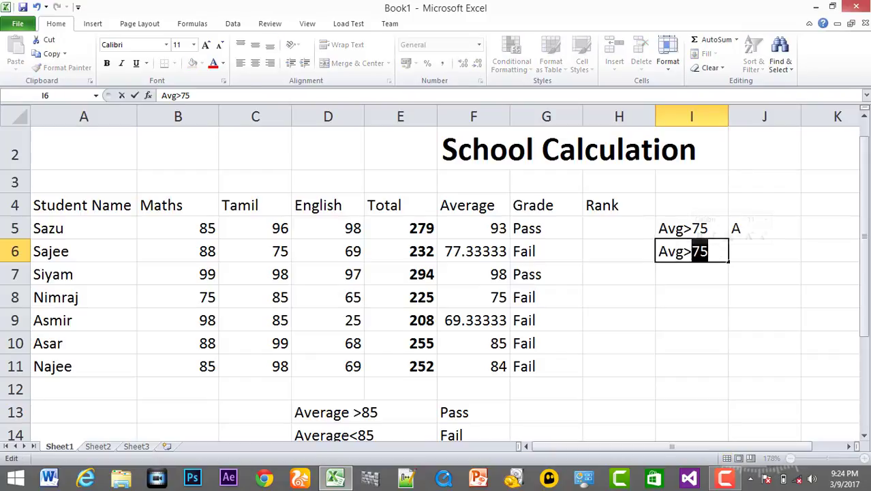
text(65)
key(Tab)
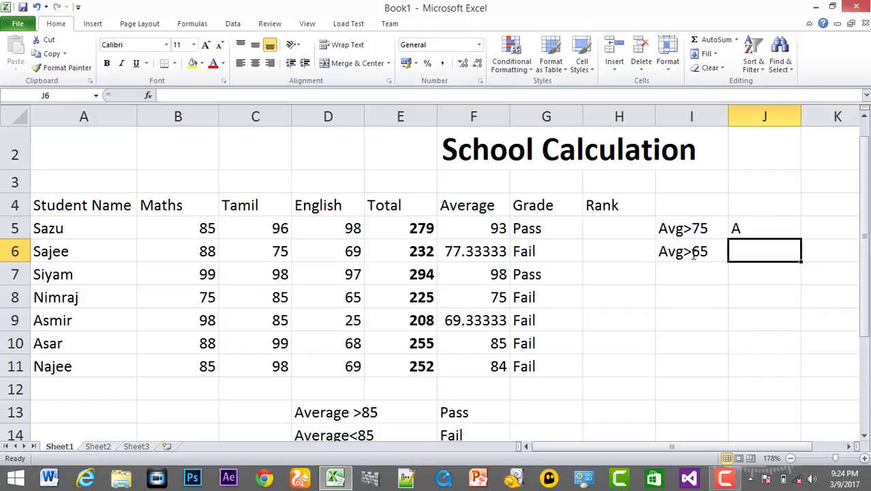
text(B)
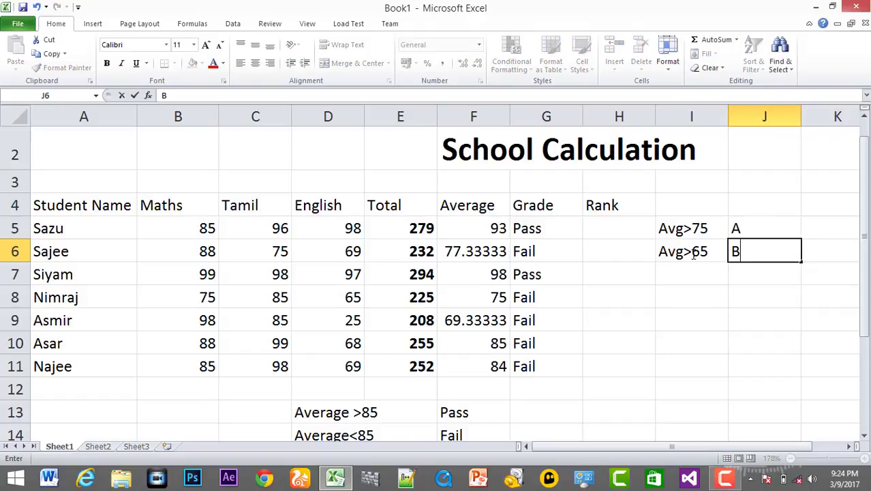
key(Return)
text(A)
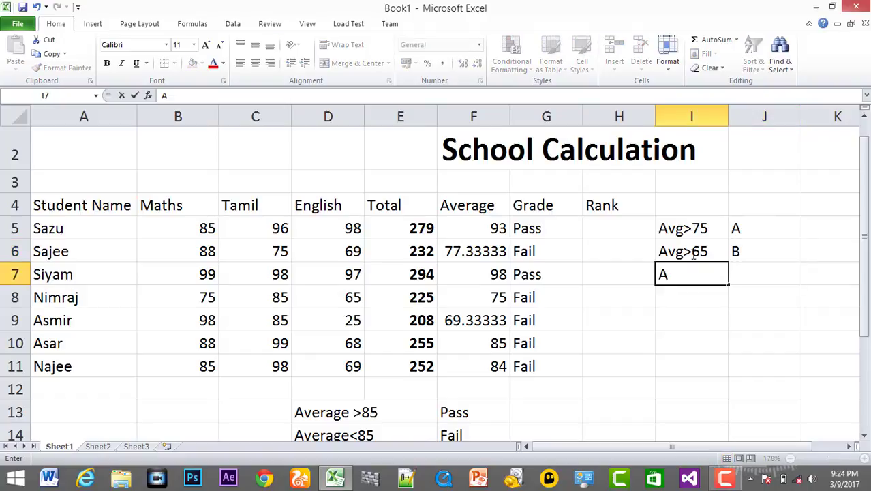
text(vg)
text(>)
text(55)
key(Tab)
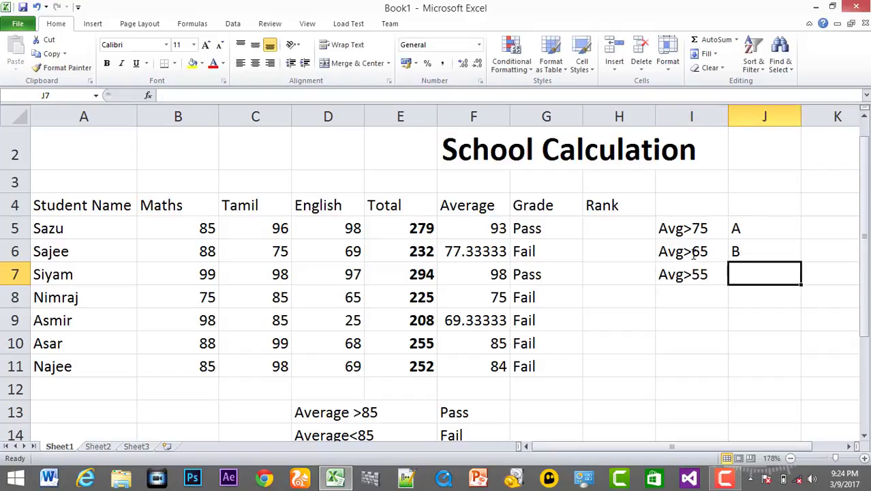
text(C)
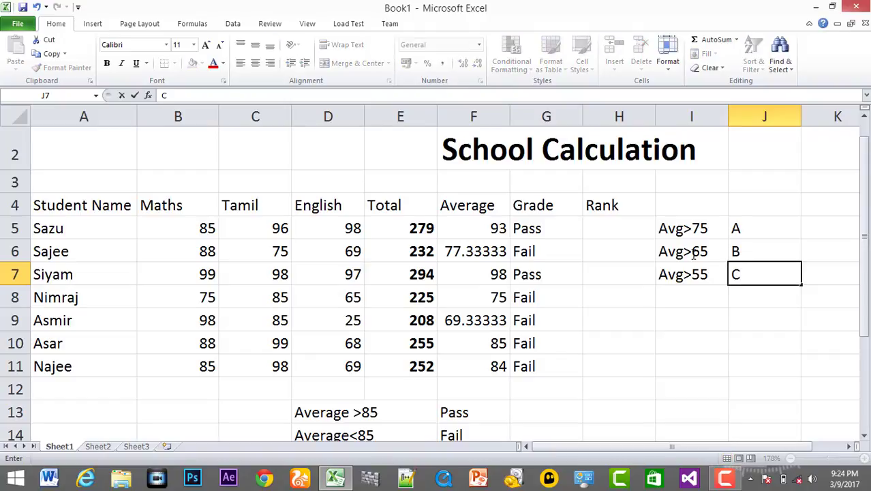
key(Return)
Add the last key entry, Avg<55 with grade S, in I8:J8
key(Left)
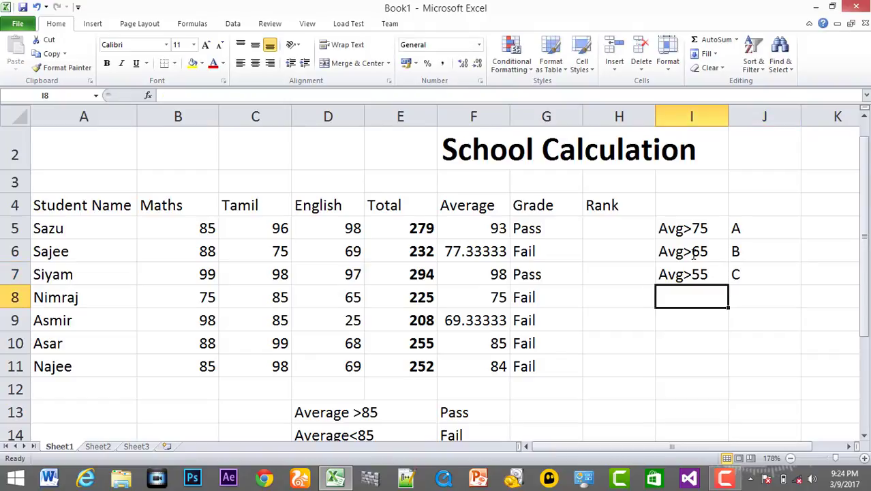
text(ACg)
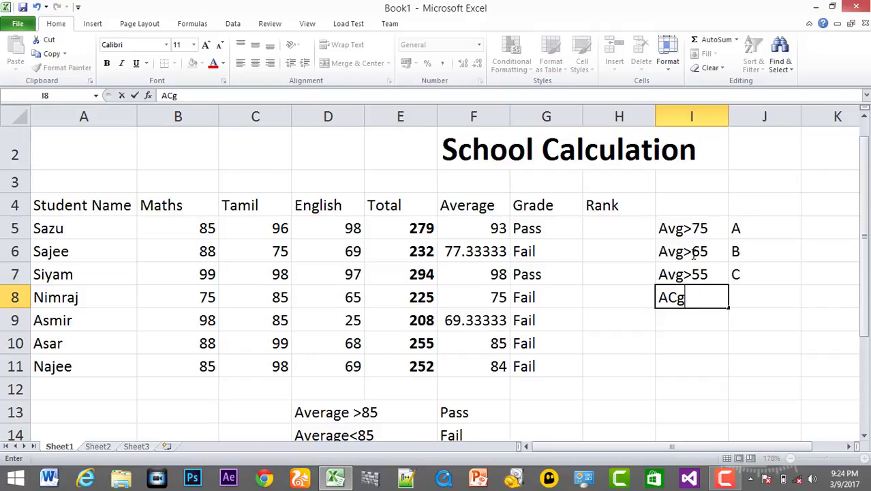
key(BackSpace)
key(BackSpace)
text(vg<)
text(55)
key(Tab)
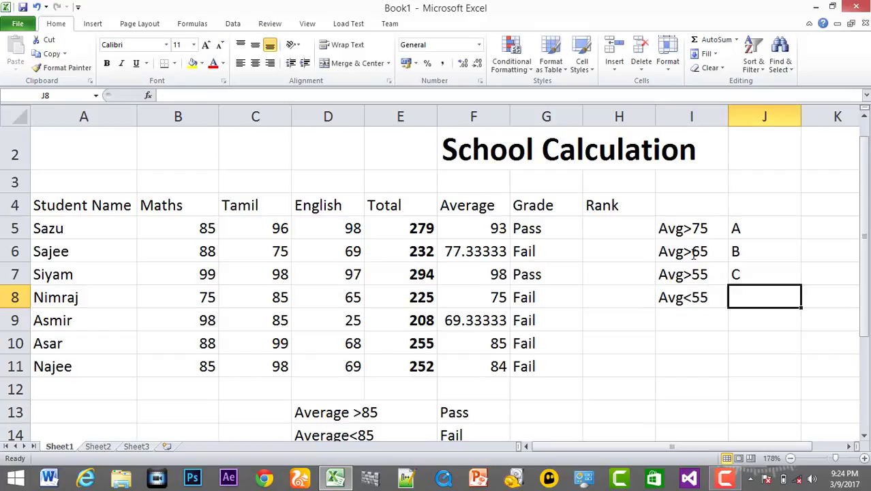
text(s)
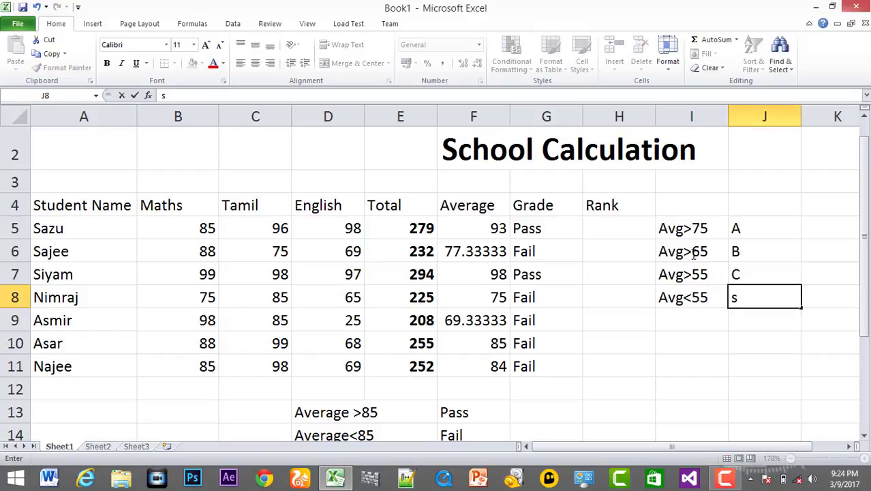
key(BackSpace)
text(S)
Reopen G5's formula and highlight its IF condition
click(537, 228)
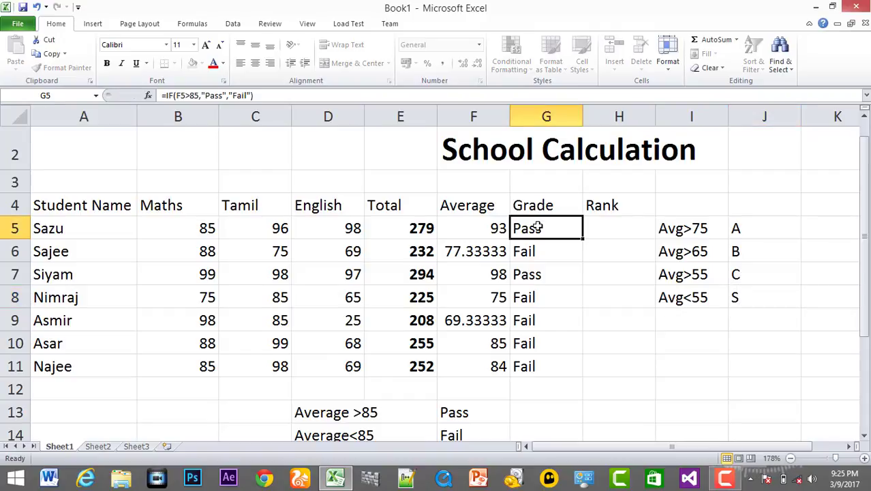
double_click(537, 227)
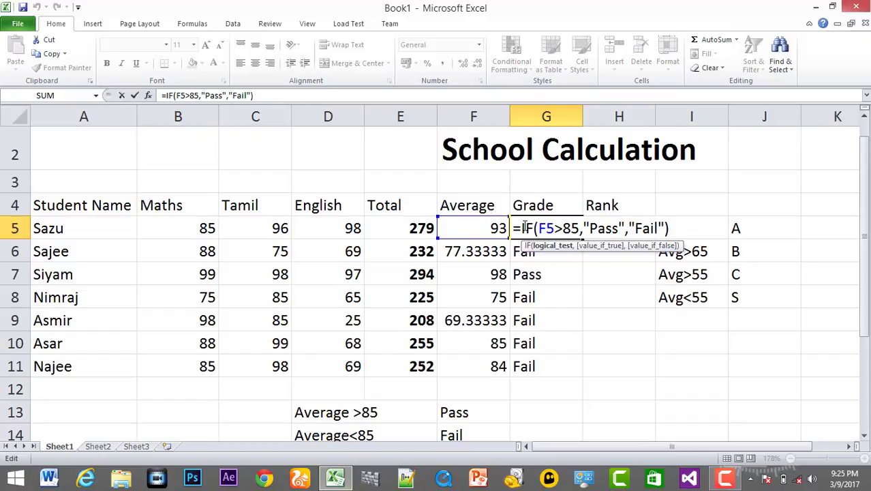
mouse_move(526, 228)
mouse_down()
mouse_move(644, 227)
mouse_move(571, 227)
mouse_up()
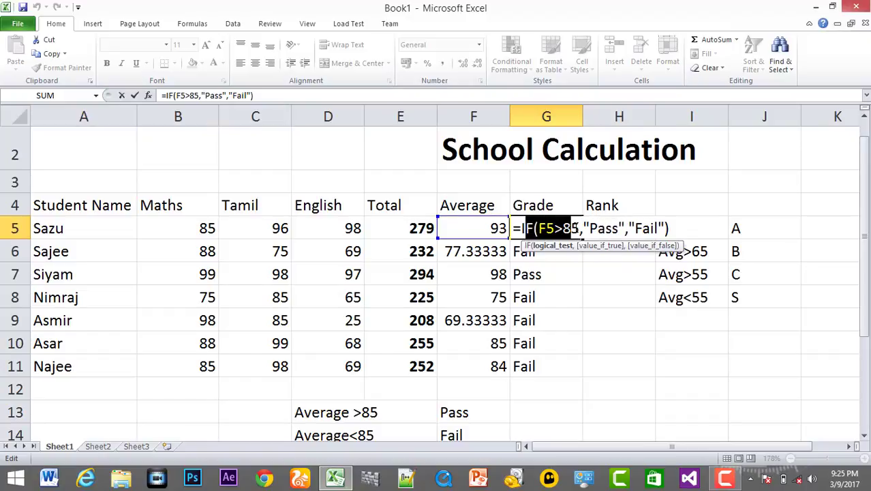
Check each threshold and grade letter in I5:J8, then select the Rank heading in H4
click(721, 246)
click(682, 228)
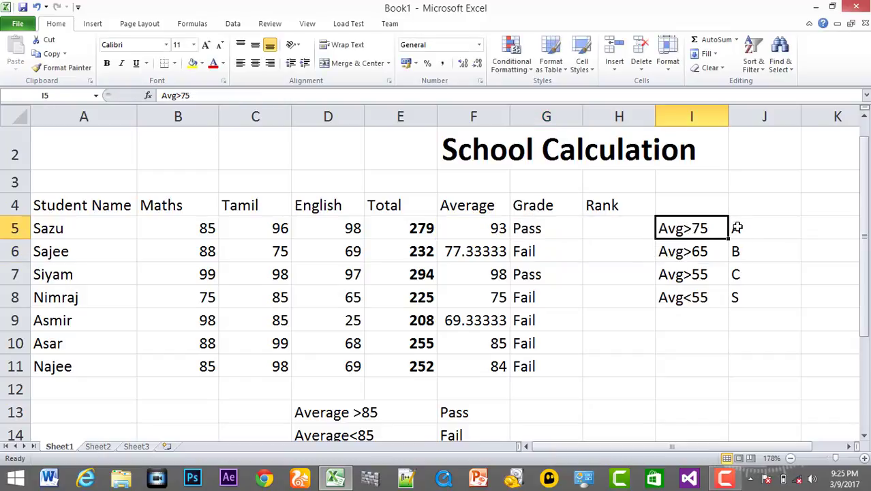
click(735, 227)
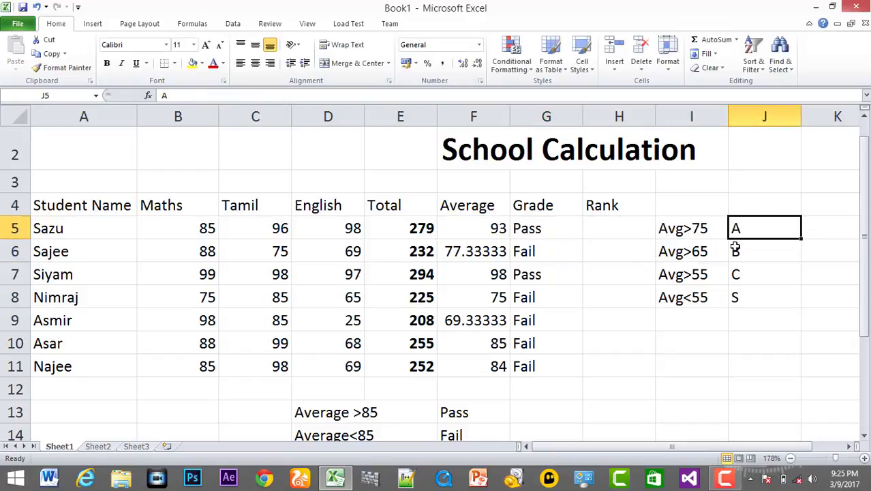
click(692, 230)
click(749, 222)
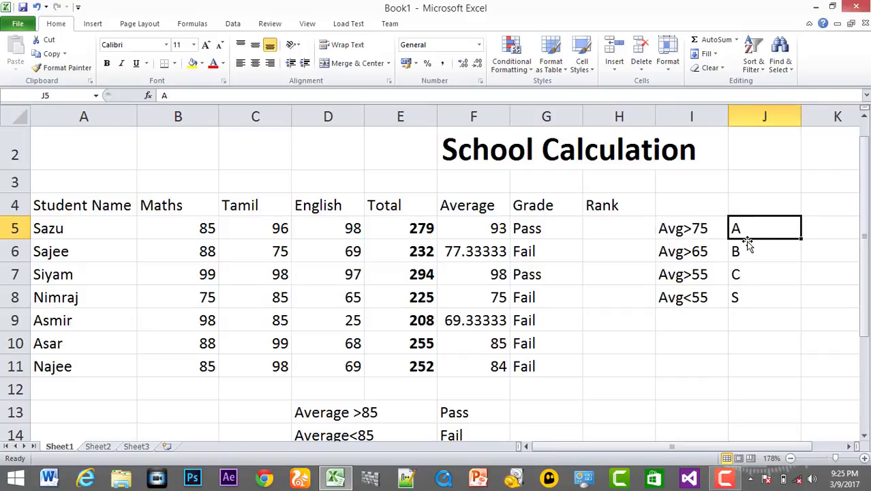
click(695, 250)
click(737, 251)
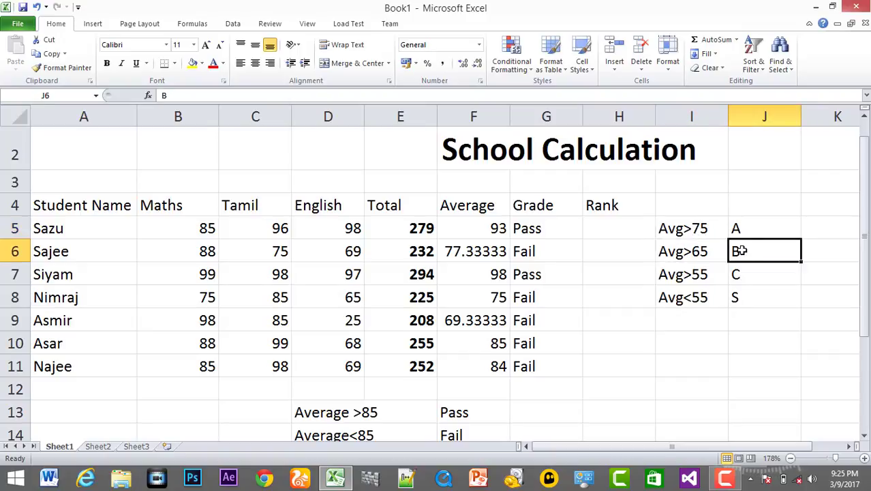
click(694, 273)
click(736, 273)
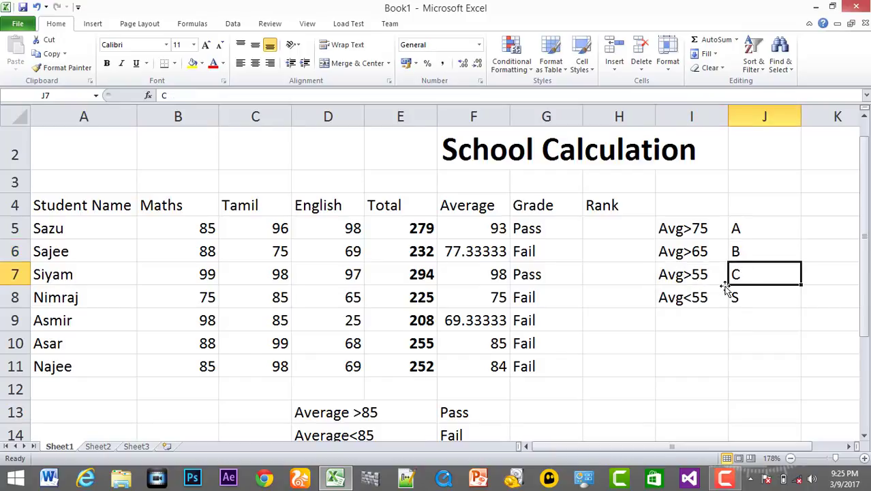
click(705, 296)
click(746, 301)
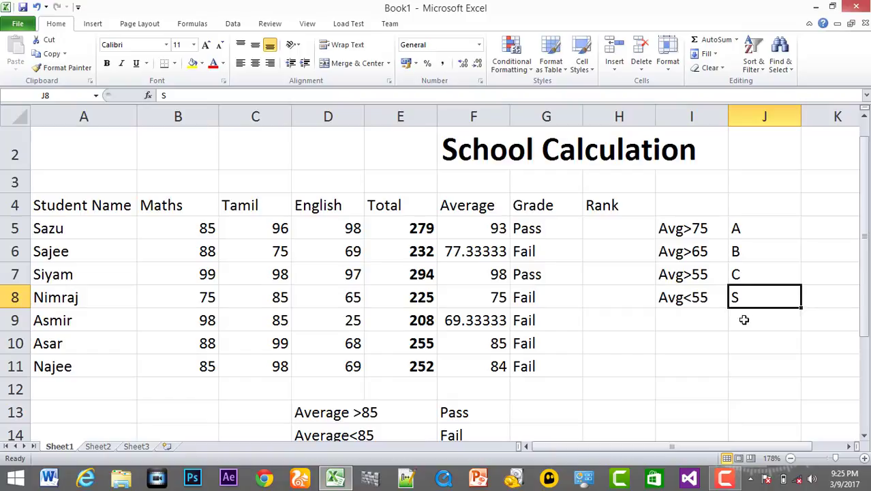
click(594, 207)
mouse_move(594, 206)
mouse_down()
mouse_move(609, 220)
mouse_move(604, 210)
mouse_up()
Replace the Rank heading in H4 with 'Grade 1'
key(Delete)
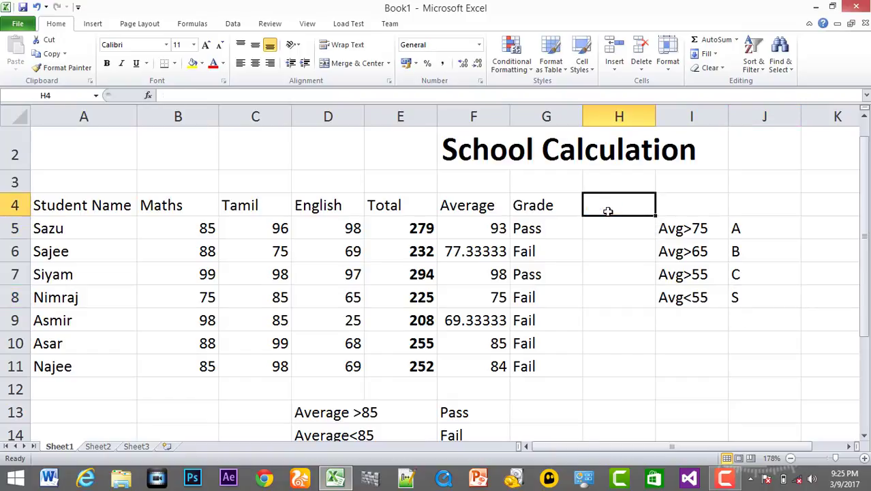
click(613, 242)
click(608, 204)
text(D)
key(BackSpace)
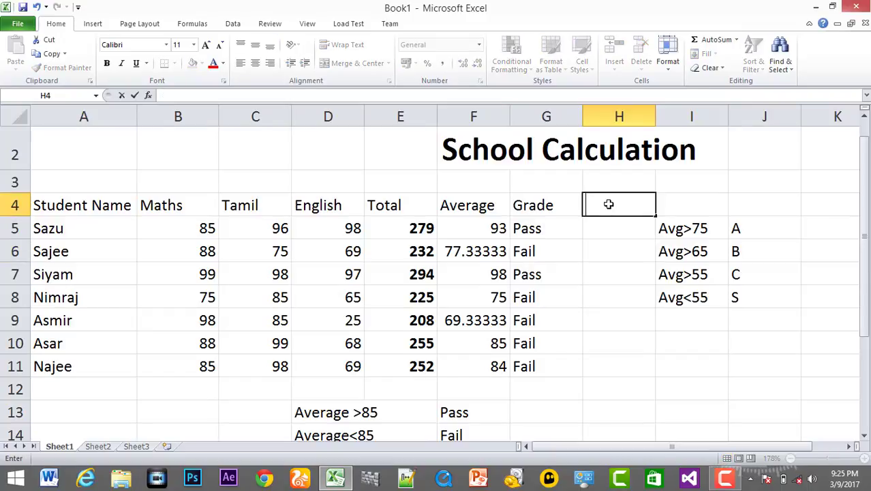
text(Grade)
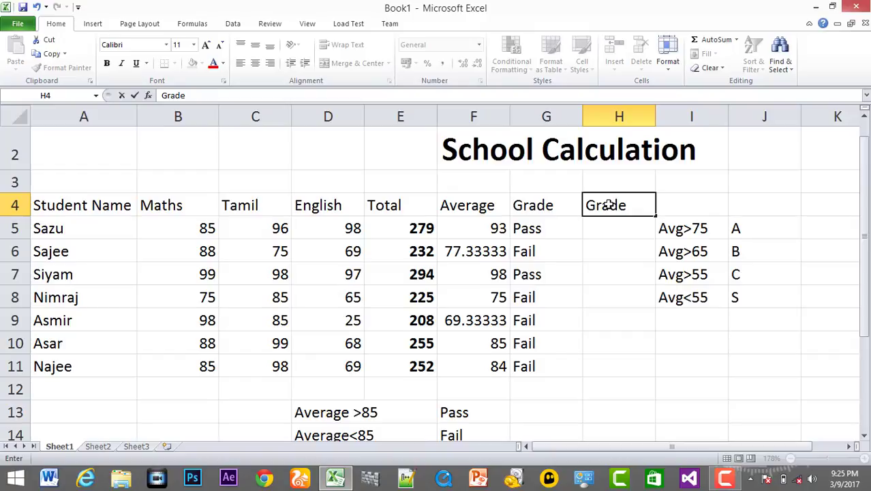
text( 1)
click(615, 229)
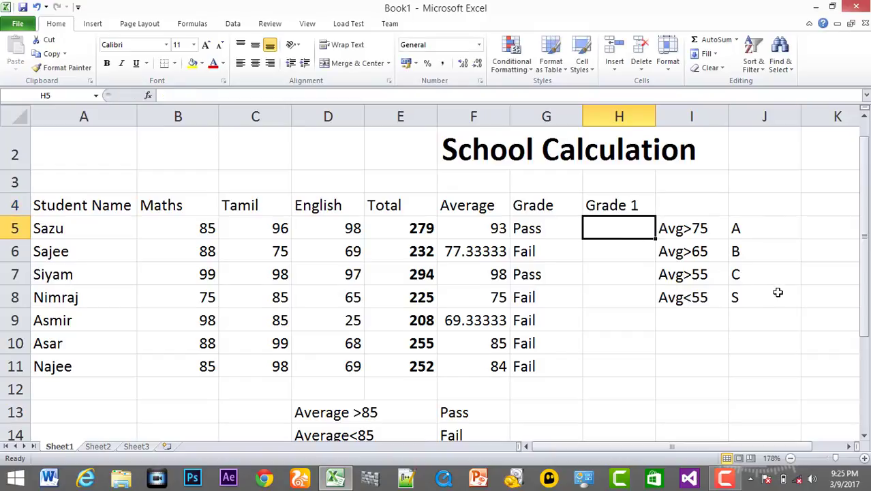
drag(667, 444, 692, 442)
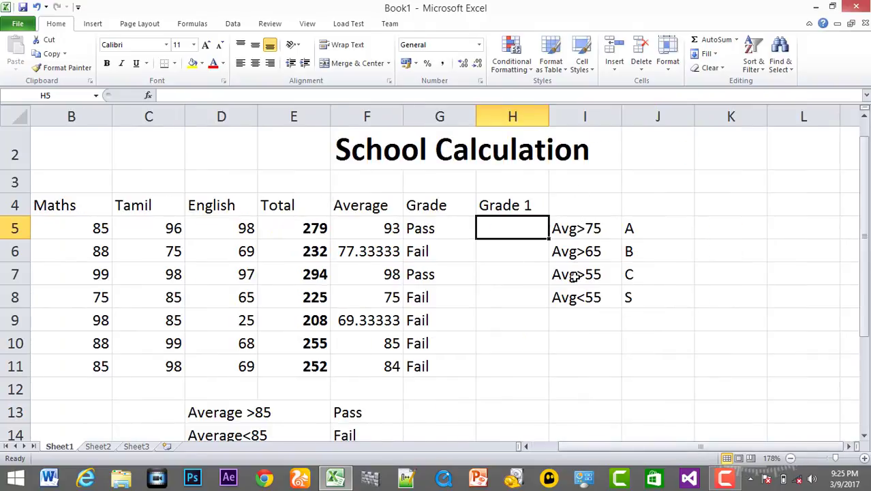
Begin H5's formula as =if(F5>75,"A",if( for the first grade test
text(=)
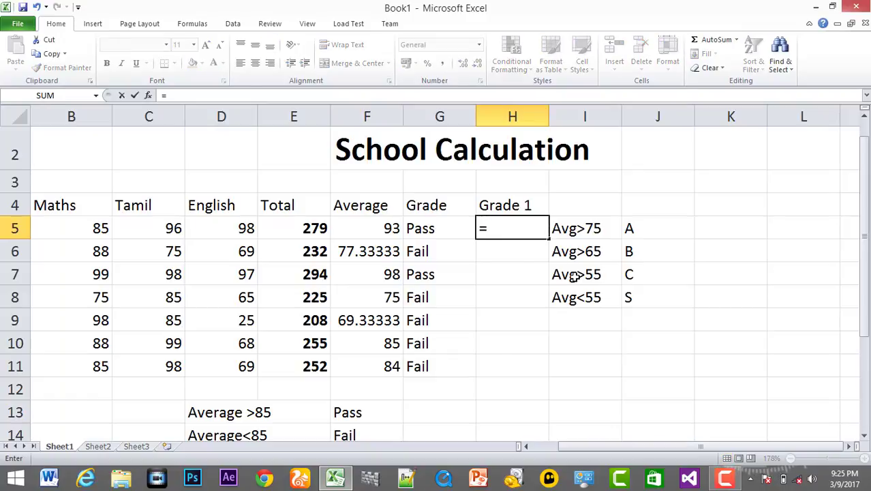
text(if)
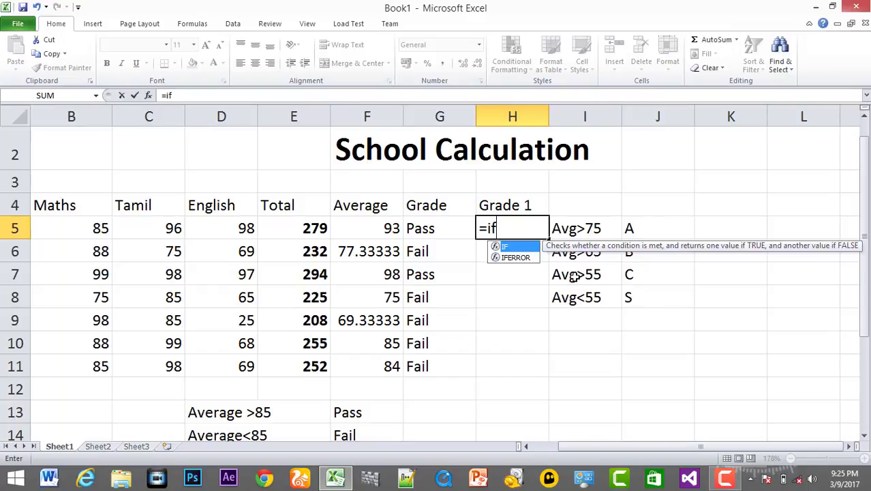
text(()
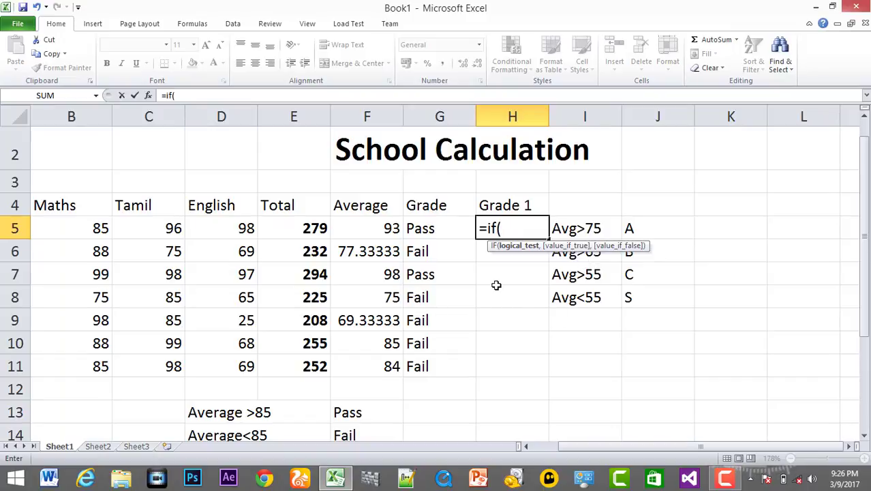
click(374, 227)
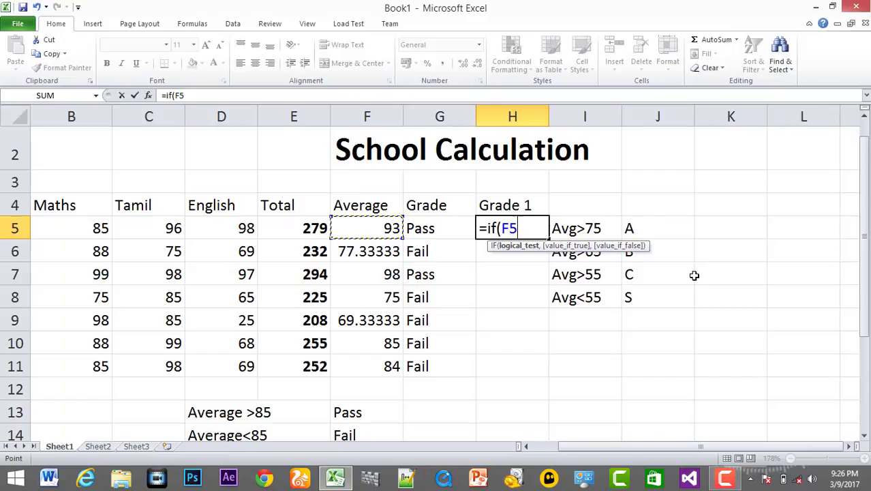
text(>)
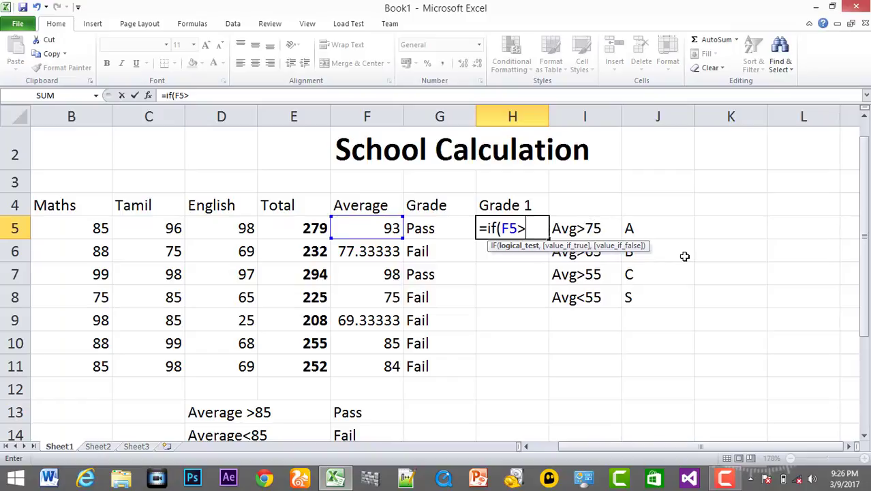
text(75)
text(,)
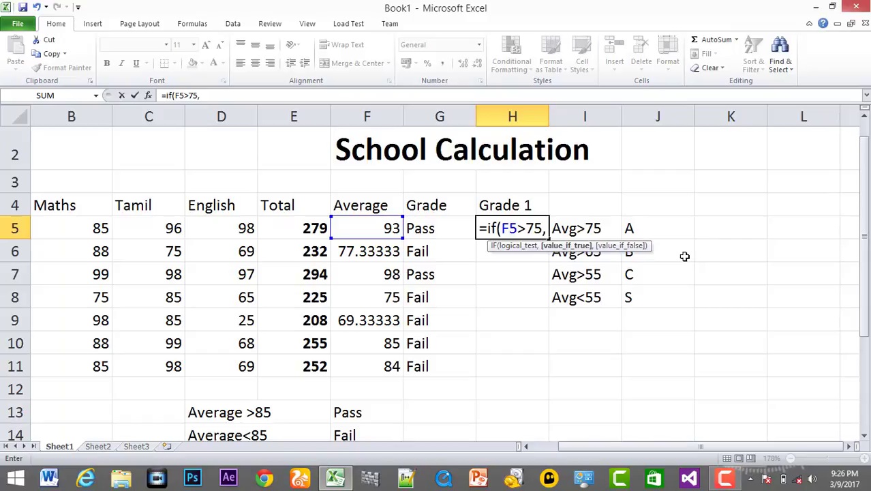
text("A)
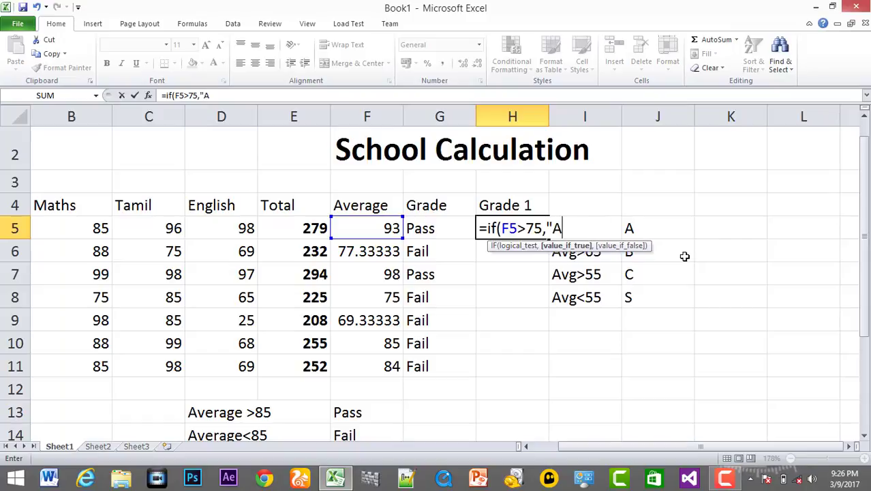
text(")
text(,)
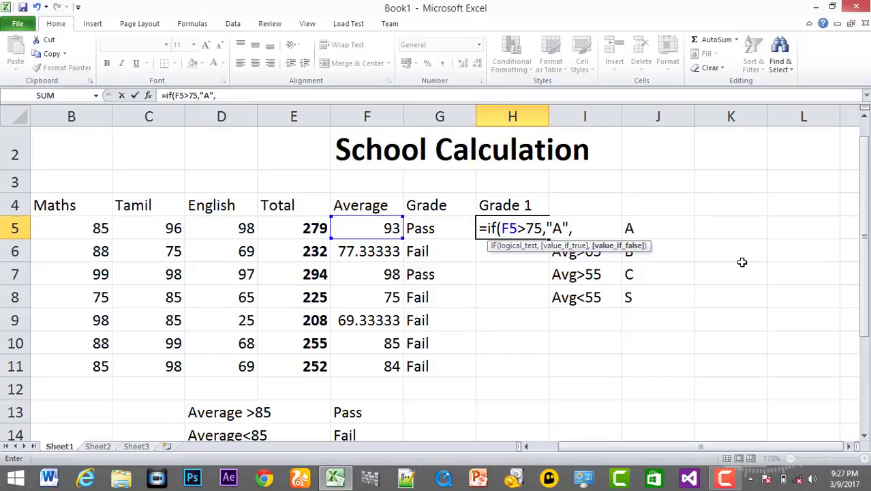
text(if()
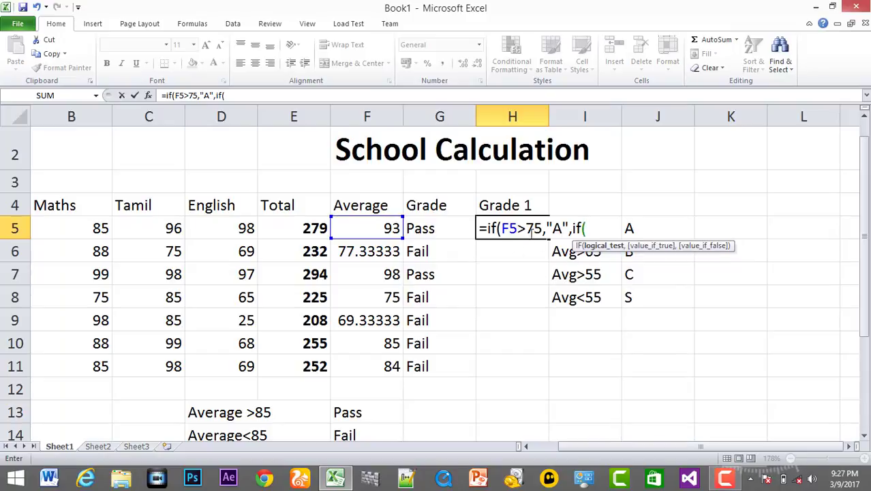
Add the F5>65 → "B" and F5>55 → "C" tests to H5's nested IF
click(355, 228)
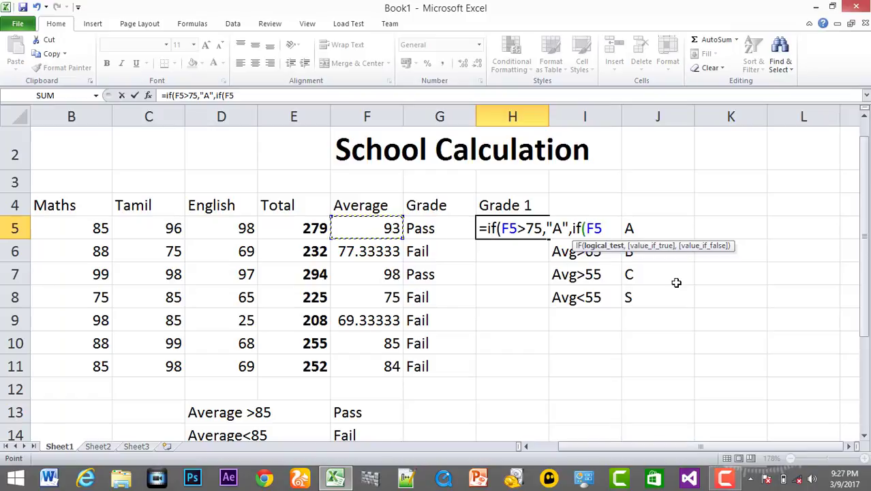
text(>65)
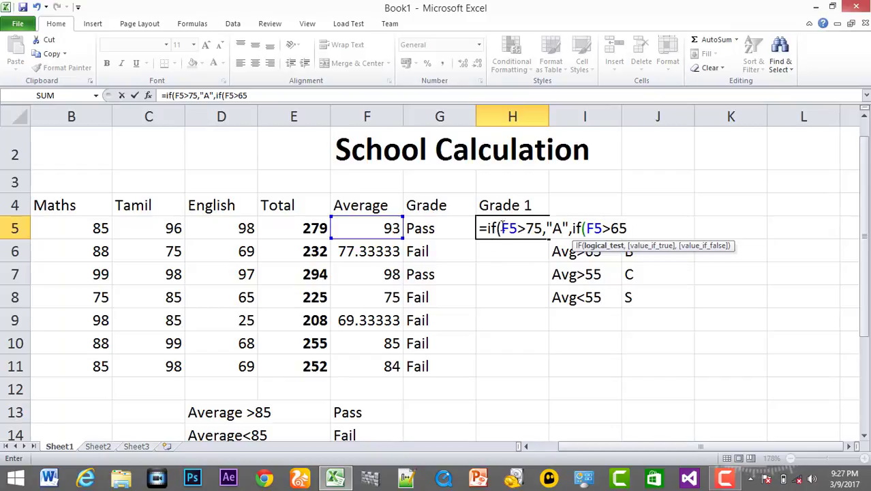
drag(502, 228, 517, 228)
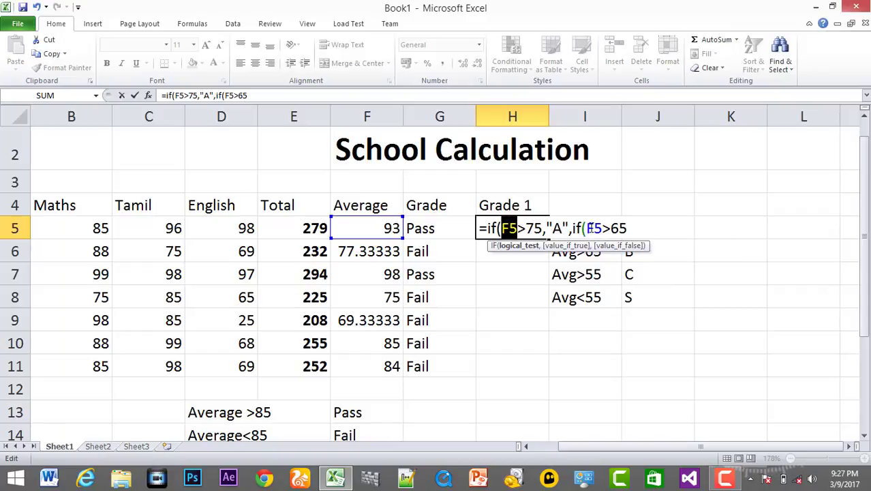
drag(586, 228, 603, 228)
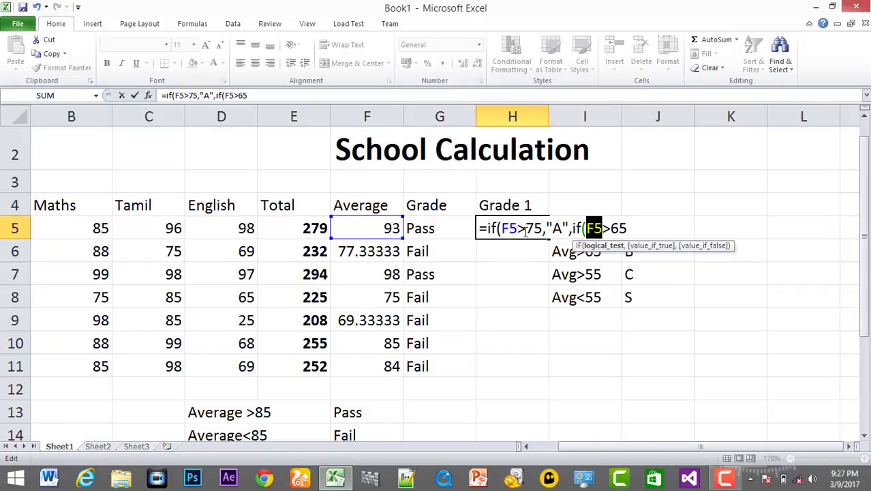
drag(525, 228, 543, 227)
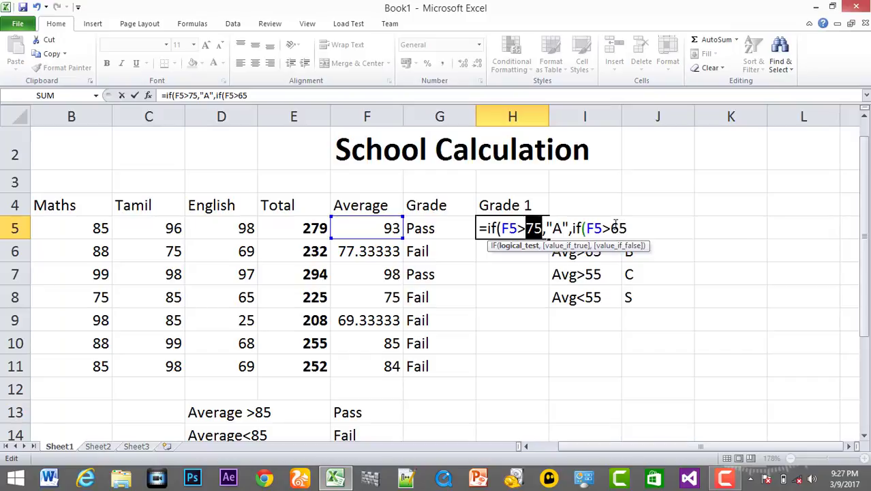
drag(610, 228, 627, 227)
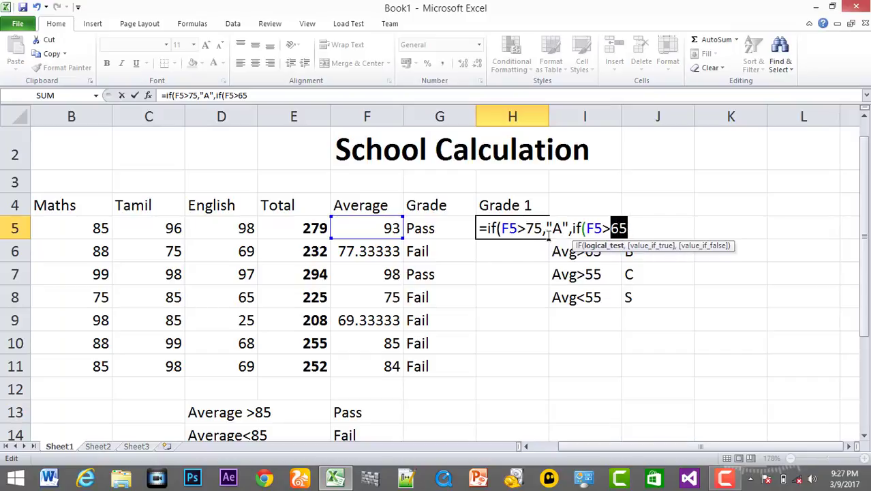
click(635, 229)
text(,")
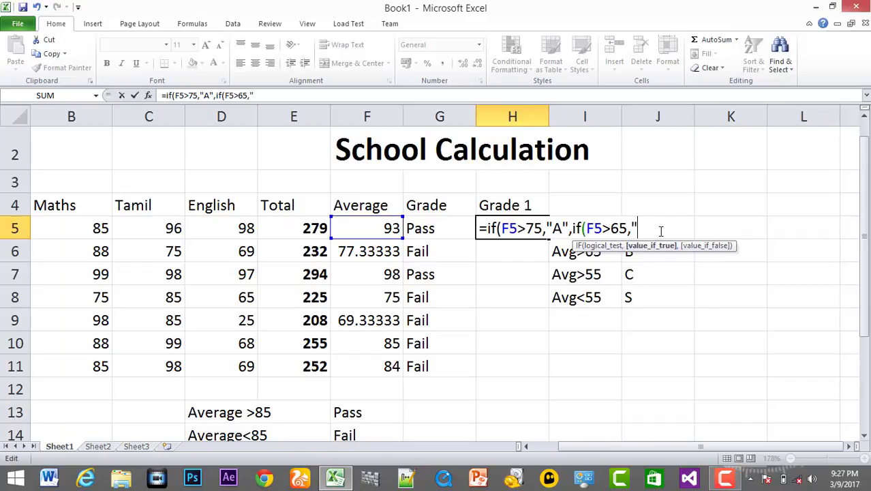
text(B")
text(,)
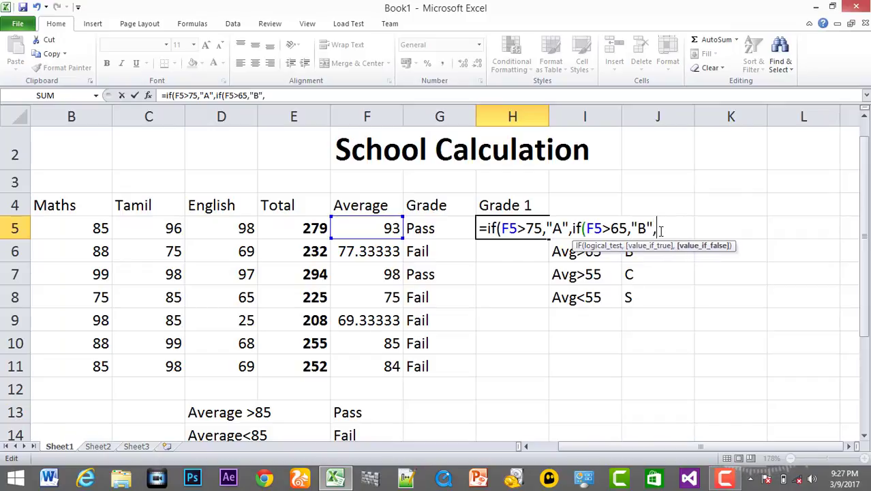
text(if()
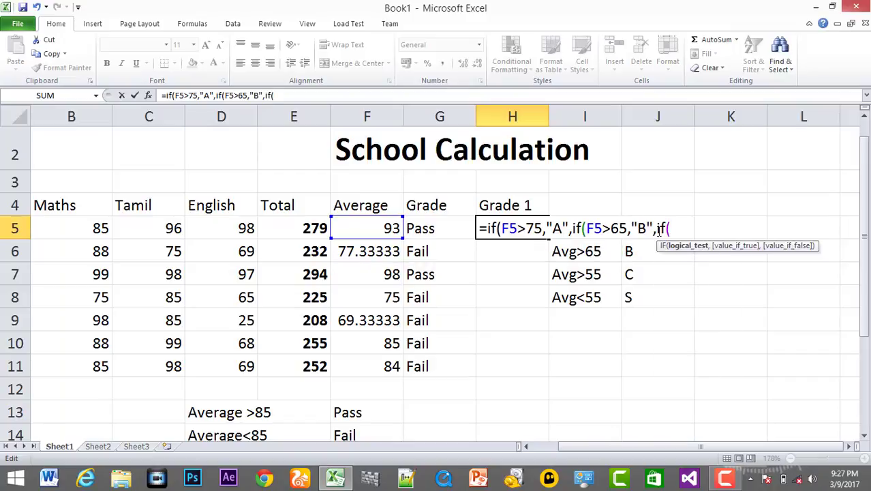
click(368, 224)
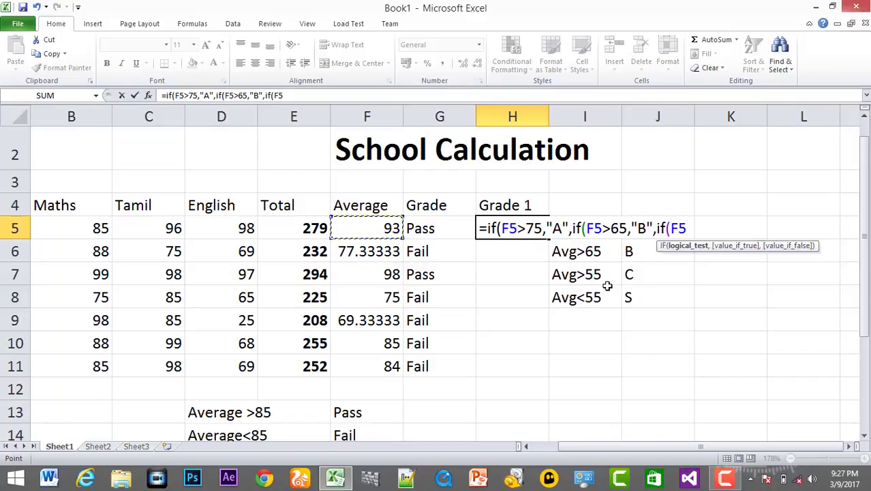
text(>)
text(55,)
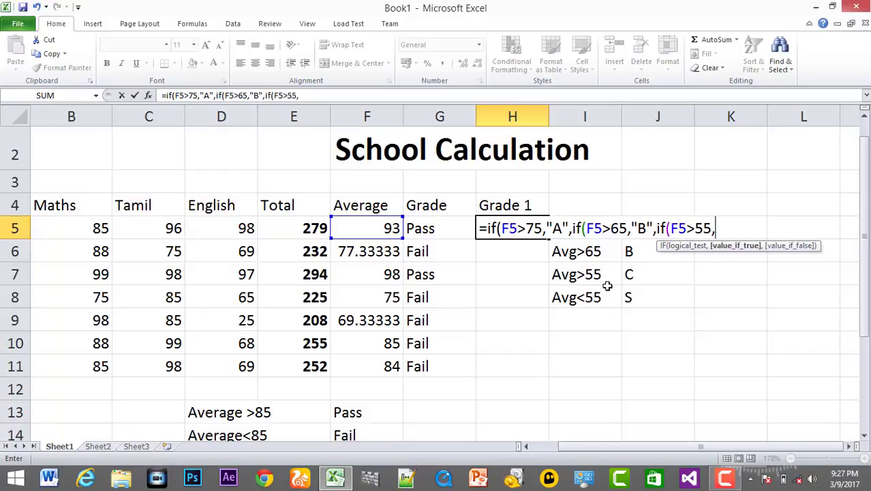
text(")
text(C")
text(,)
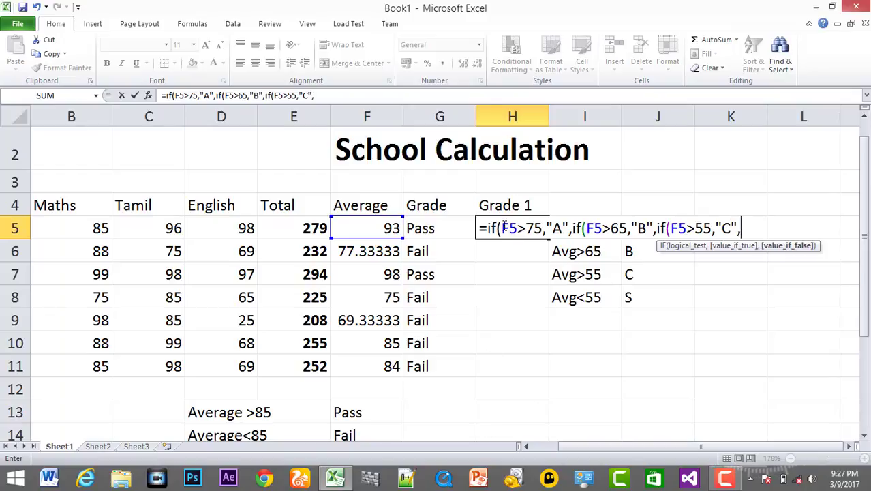
Review the A, B and C results, then append "S" as the final fallback grade
drag(503, 227, 561, 228)
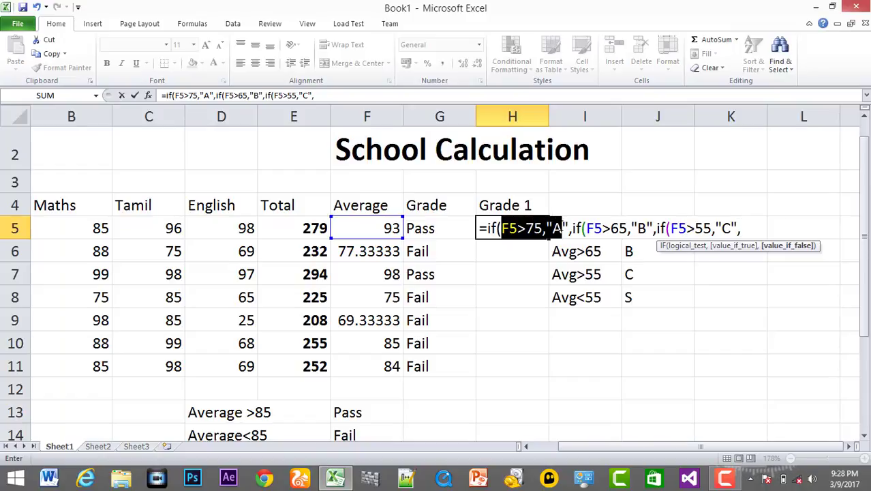
double_click(639, 228)
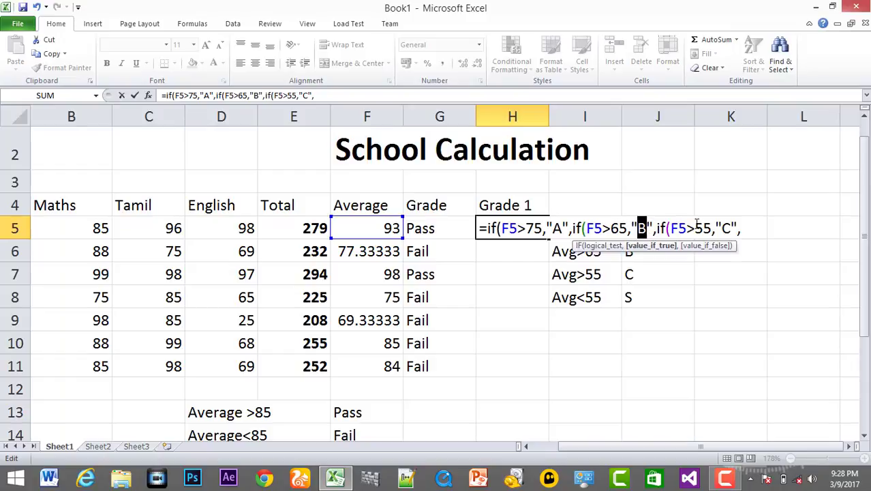
double_click(727, 227)
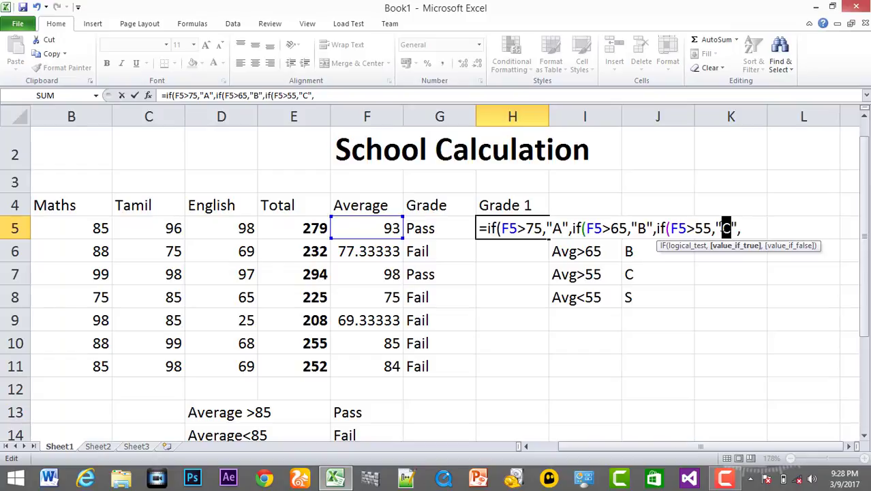
click(745, 228)
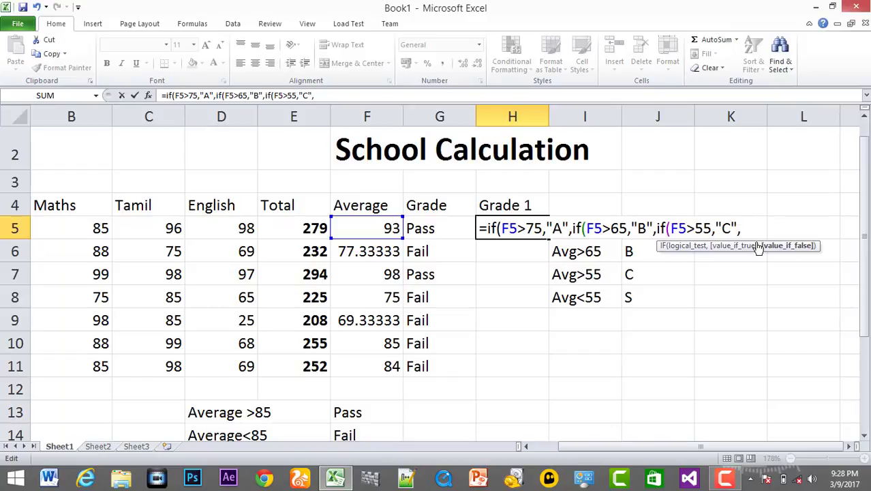
text(")
text(S")
Close H5's formula with ))) after "S" and commit it, showing A for the 93 average
click(665, 228)
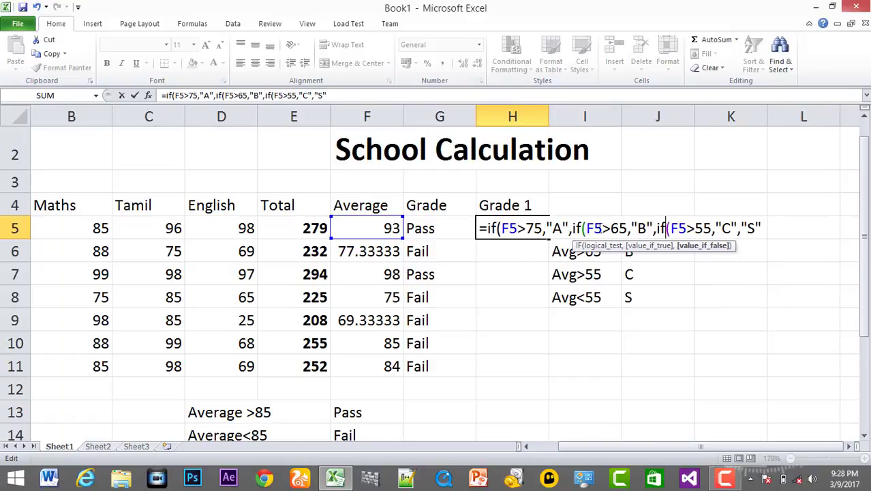
click(586, 228)
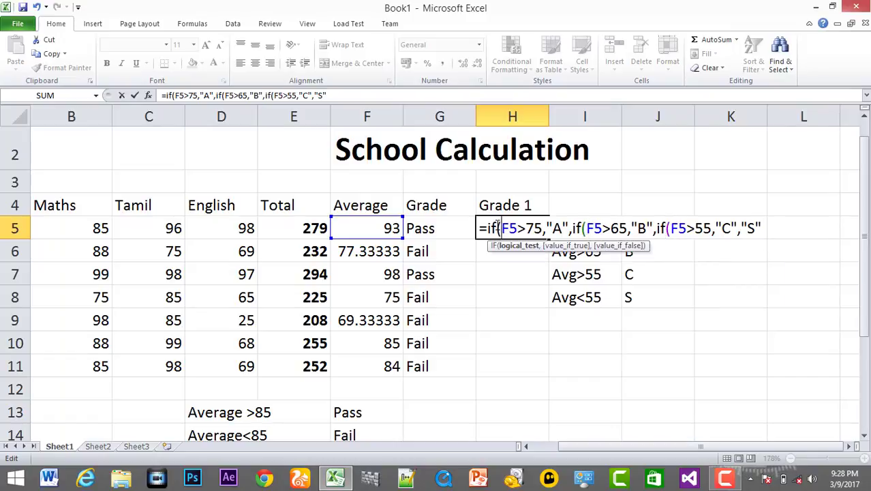
click(781, 227)
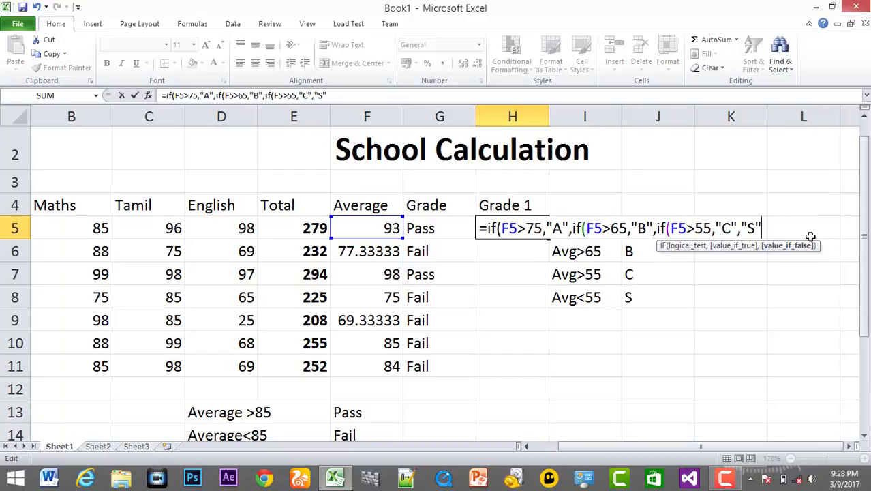
text())
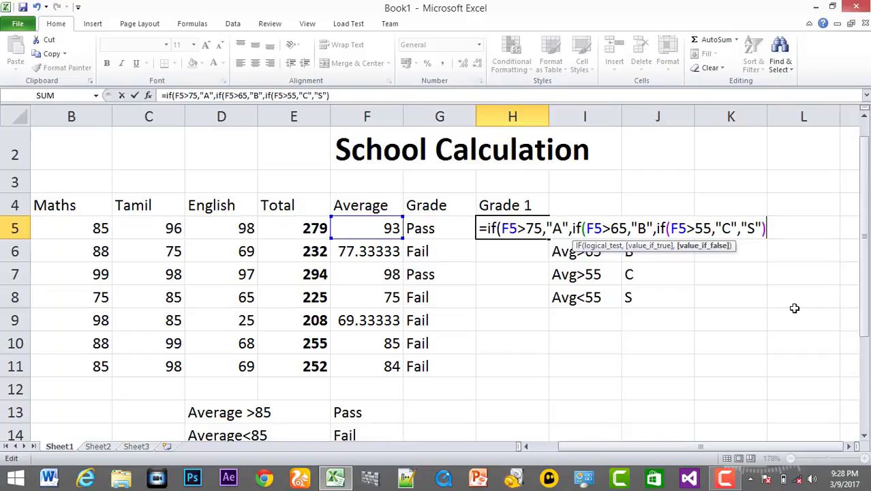
text()))
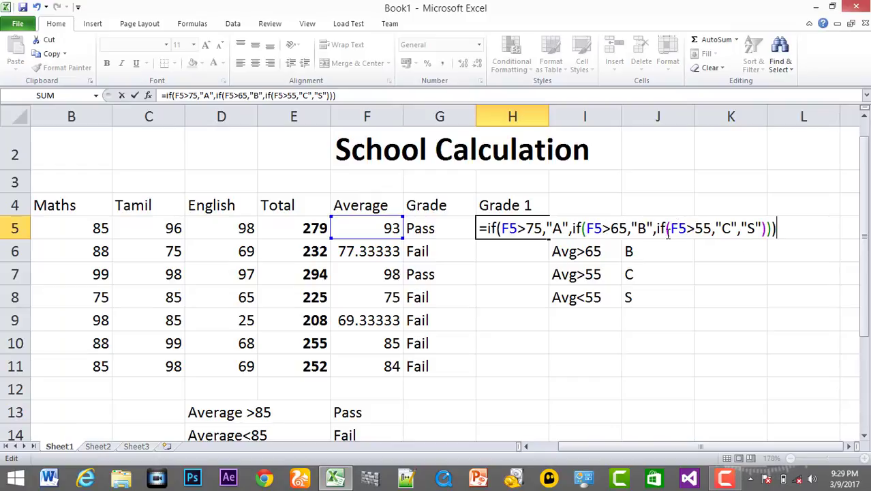
key(Return)
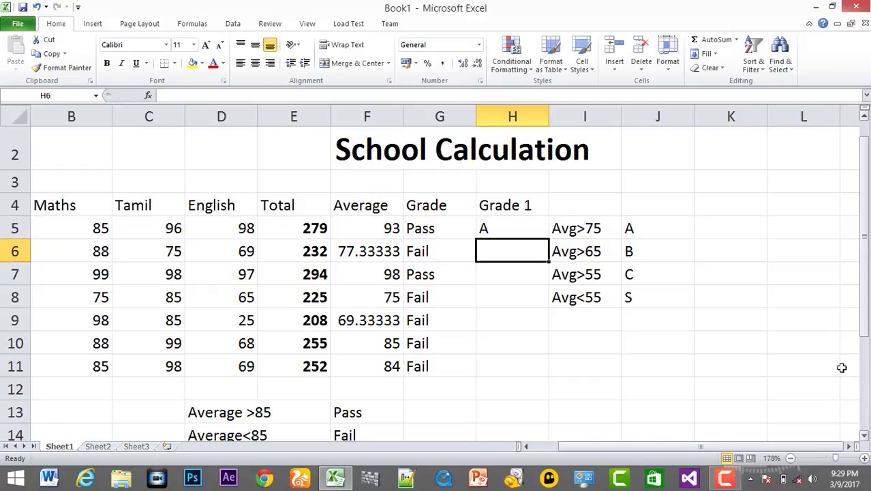
Fill the H5 grade formula down to H11
click(494, 232)
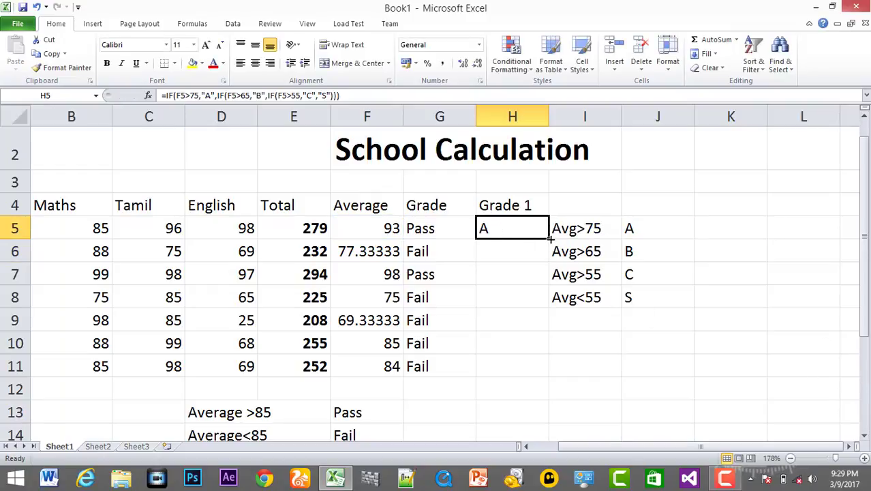
drag(548, 237, 568, 372)
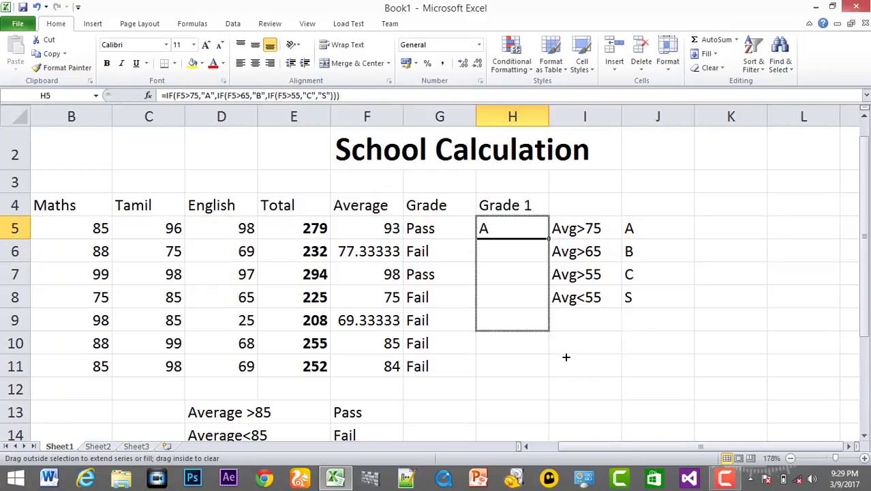
click(702, 369)
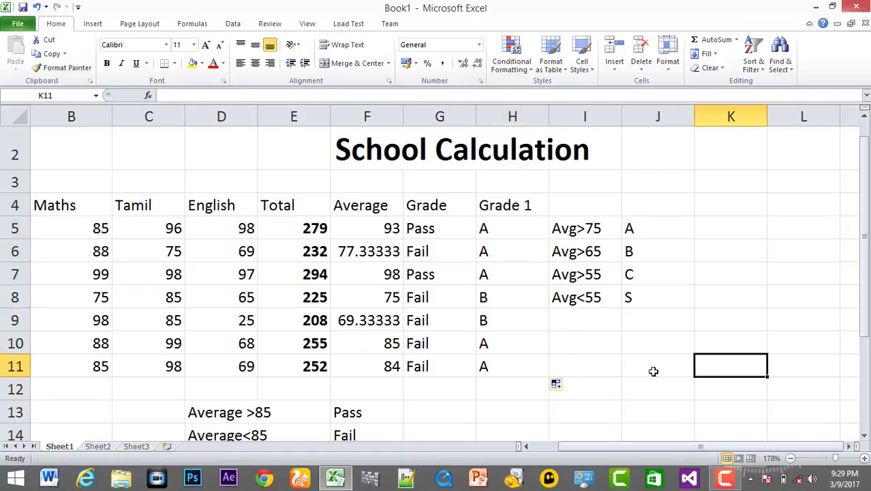
Reopen H5's formula and highlight the first test F5>75 and its "A" result
double_click(504, 228)
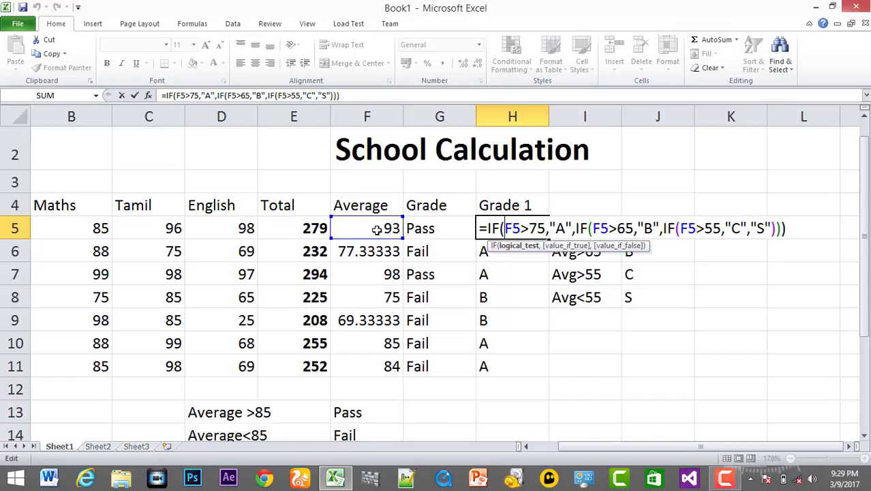
click(505, 229)
drag(545, 228, 505, 228)
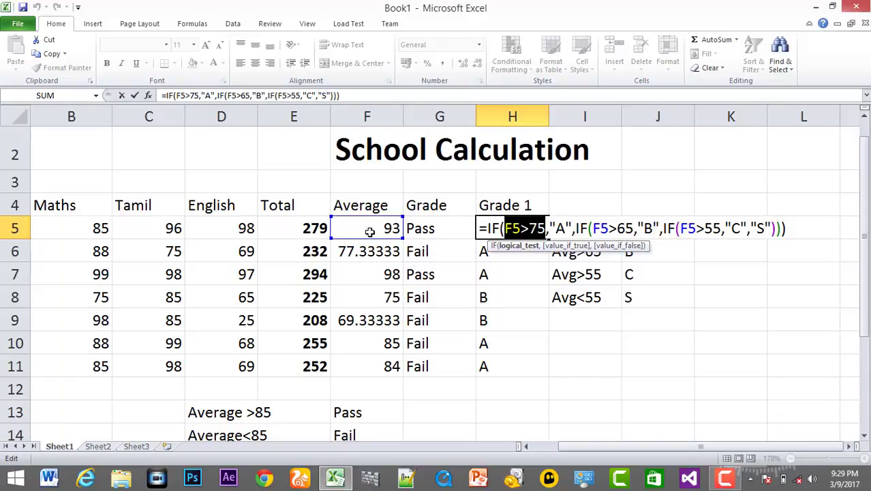
click(539, 228)
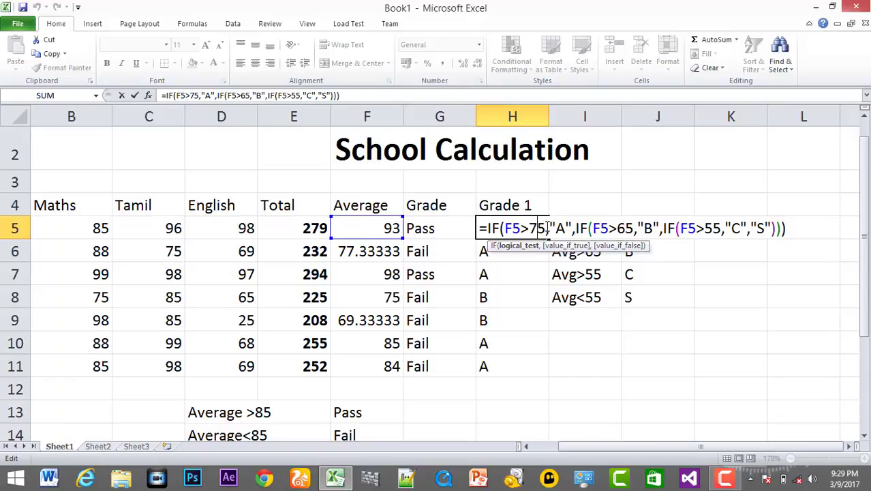
drag(546, 228, 505, 228)
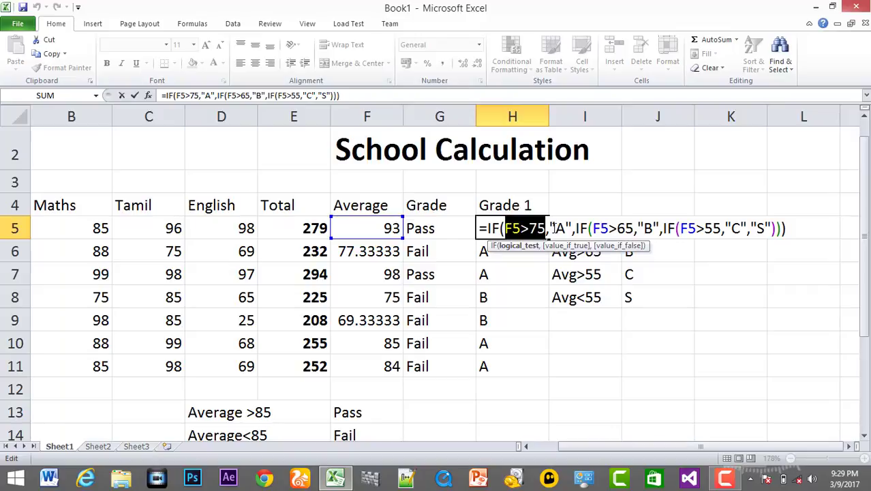
click(555, 227)
double_click(558, 228)
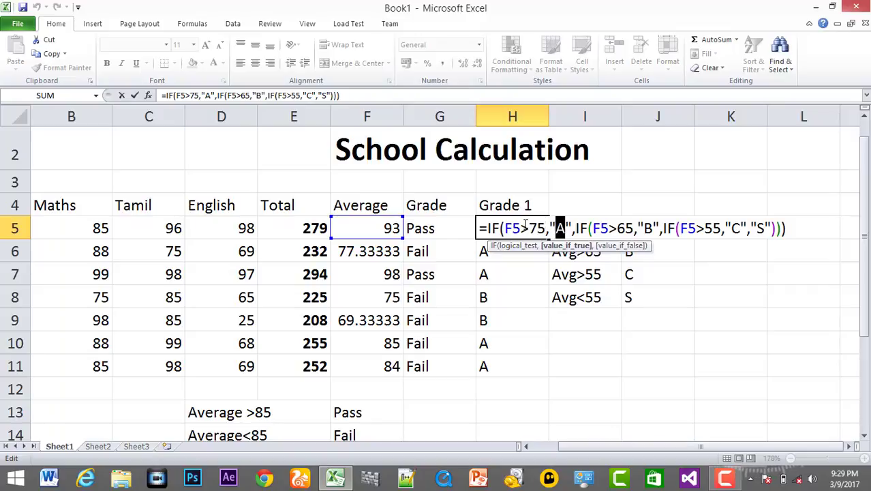
drag(525, 227, 538, 227)
double_click(559, 227)
Check the Average formulas in F6 through F9, noting row 8's average of 75
key(Return)
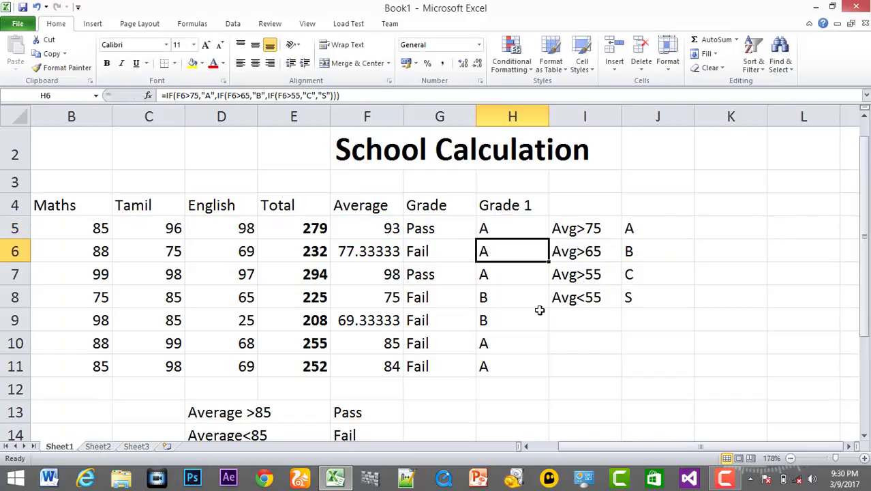
click(343, 252)
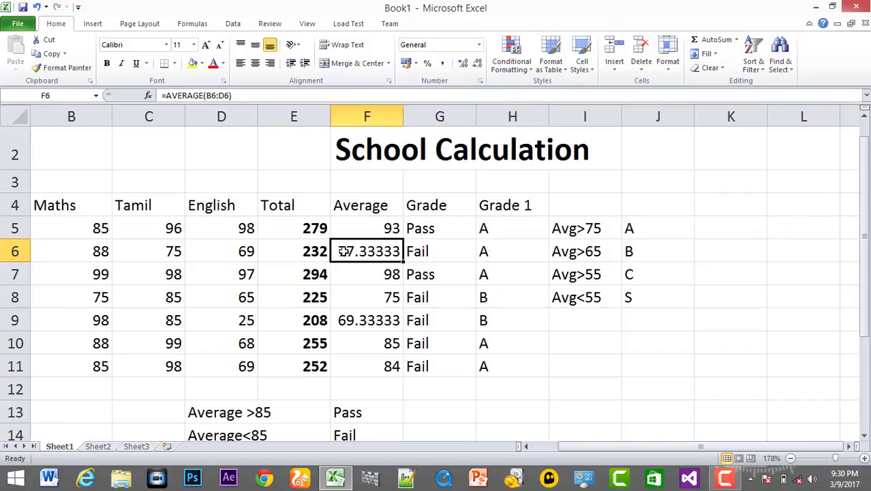
click(380, 280)
click(398, 295)
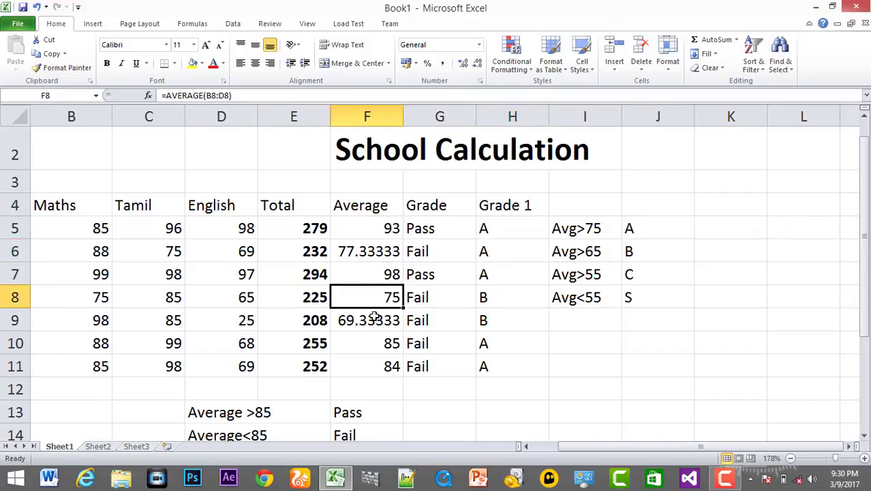
click(373, 316)
click(396, 298)
Open H8's grade formula and highlight F8, the 75 threshold and the first condition
click(477, 295)
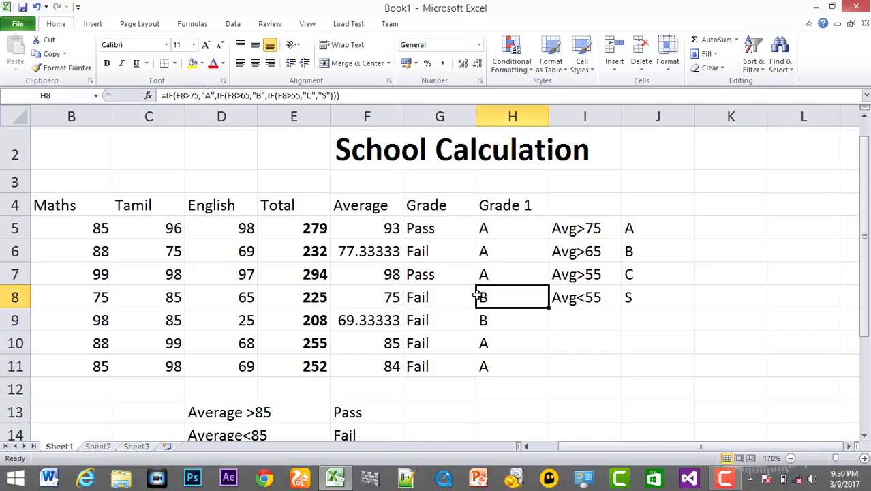
double_click(498, 299)
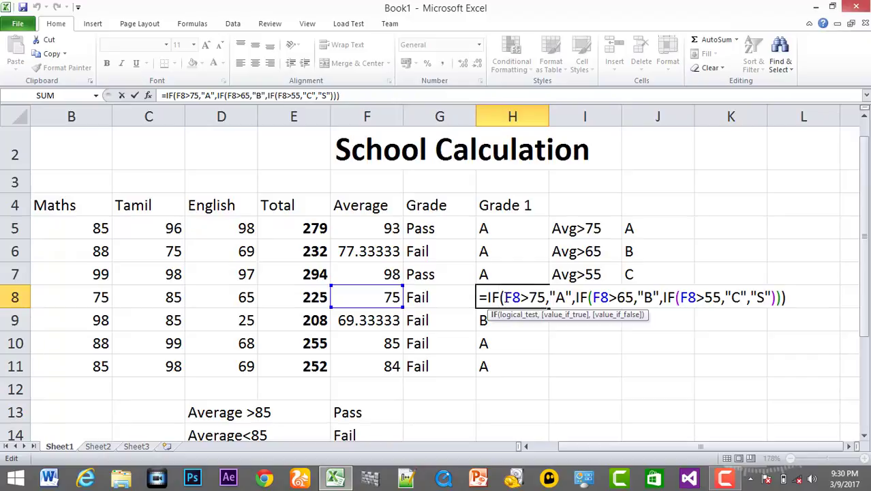
drag(504, 297, 522, 297)
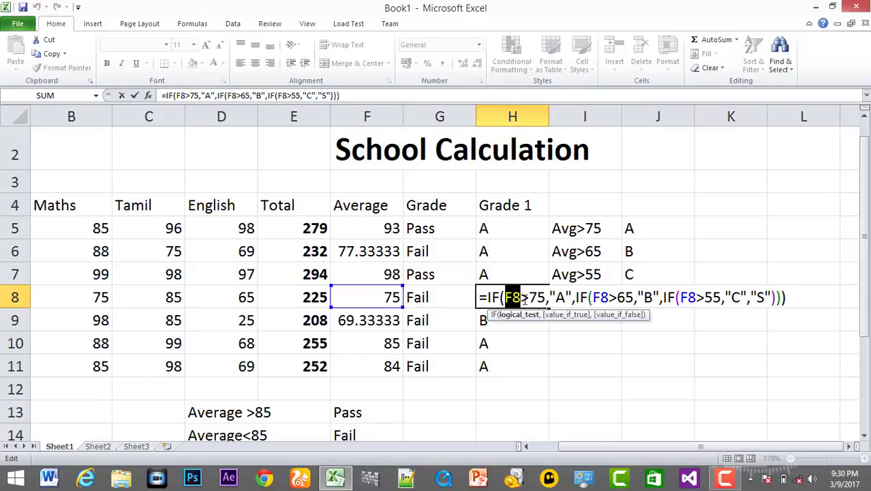
drag(529, 297, 545, 297)
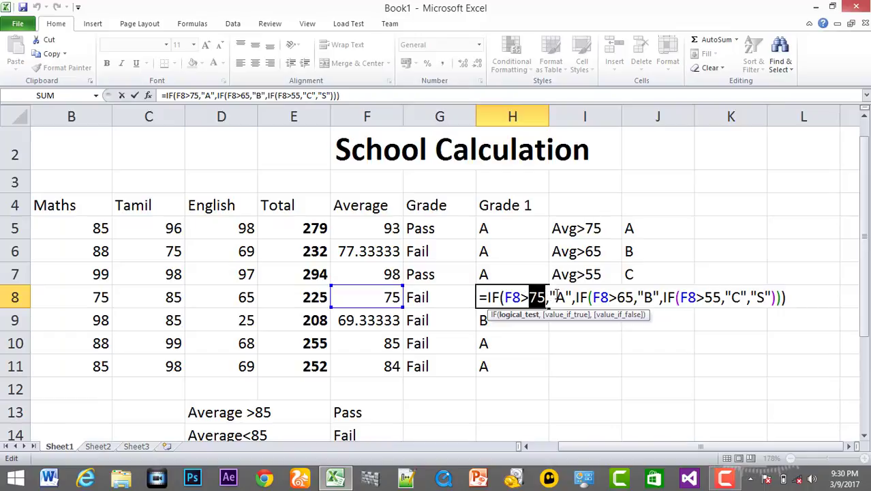
click(542, 295)
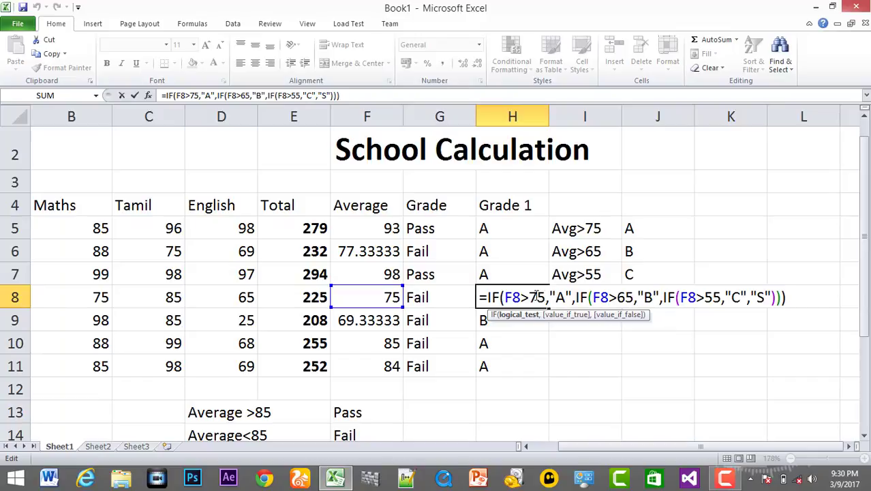
drag(544, 297, 513, 297)
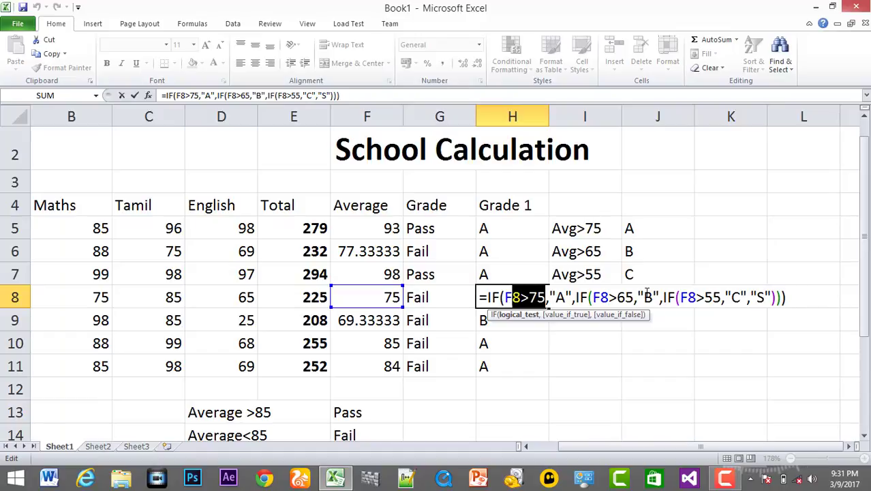
Change B11's Maths mark to 20, then check the 62.33333 average and grade C in row 11
key(Return)
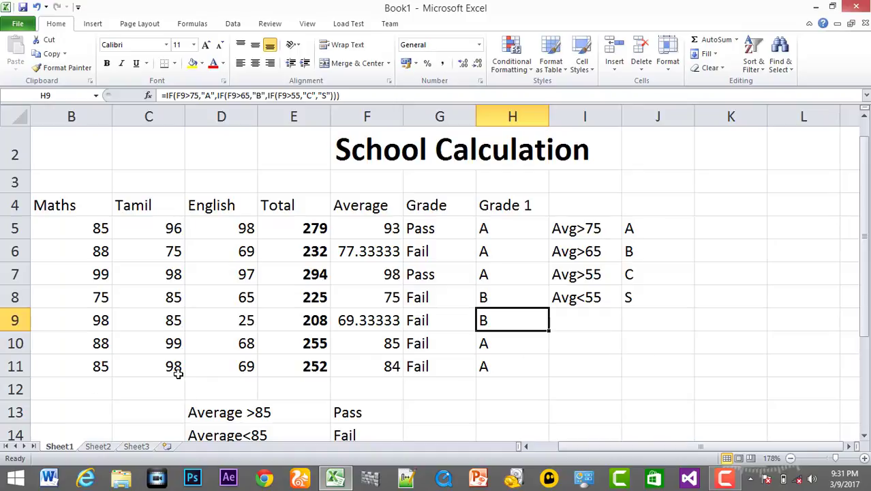
click(100, 366)
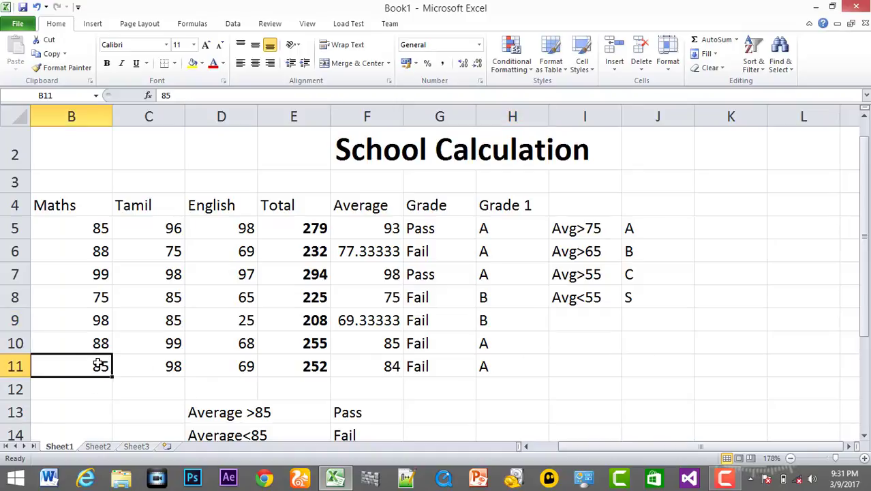
text(20)
click(394, 374)
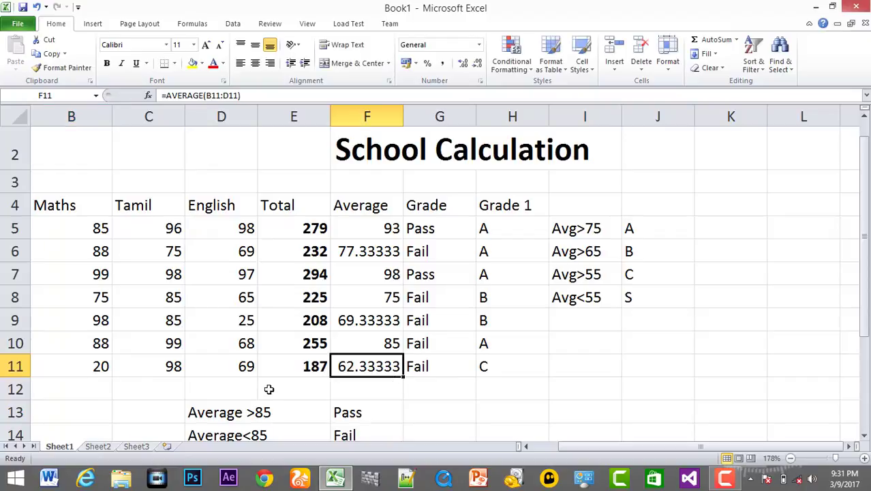
click(514, 373)
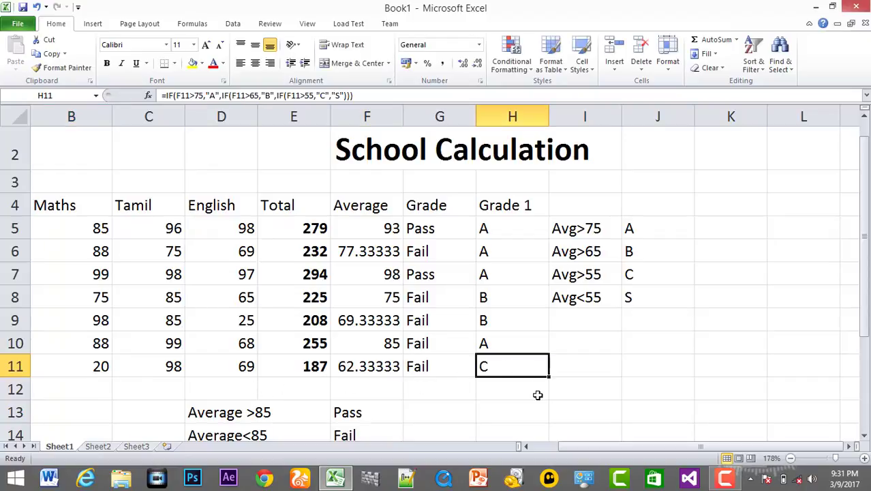
Review the first test in H11's nested IF: F11>75 returns "A"
double_click(508, 366)
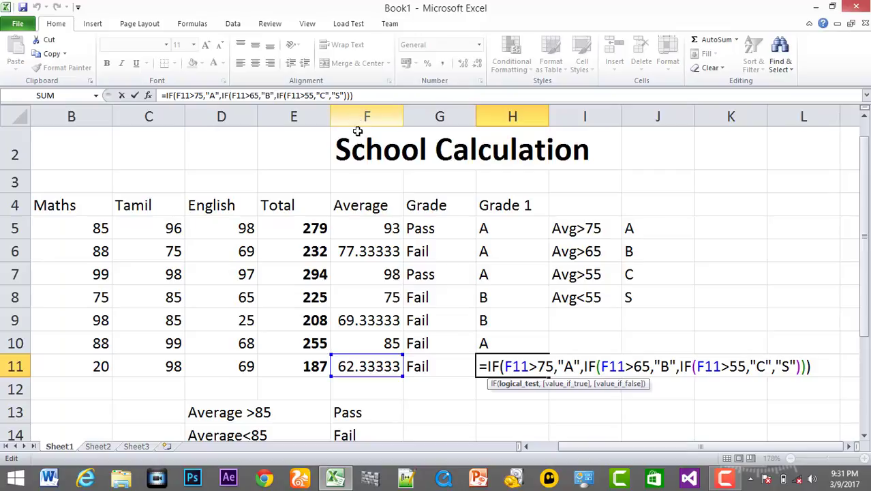
double_click(529, 366)
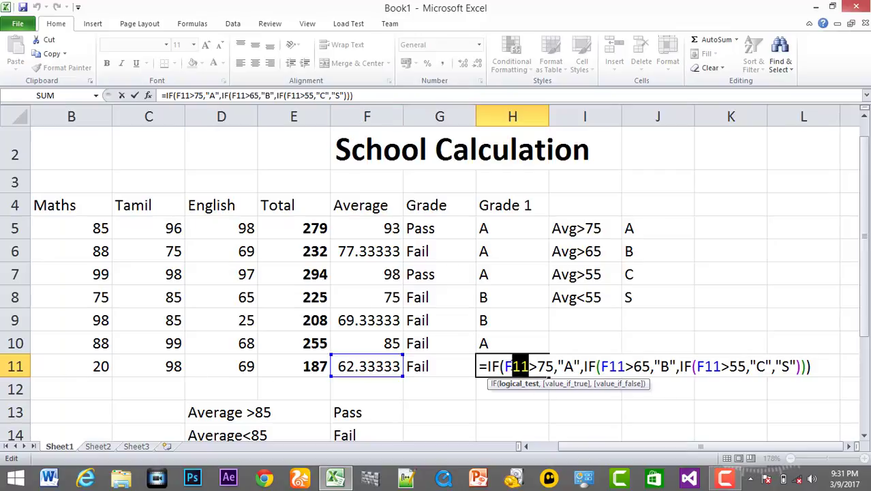
click(351, 366)
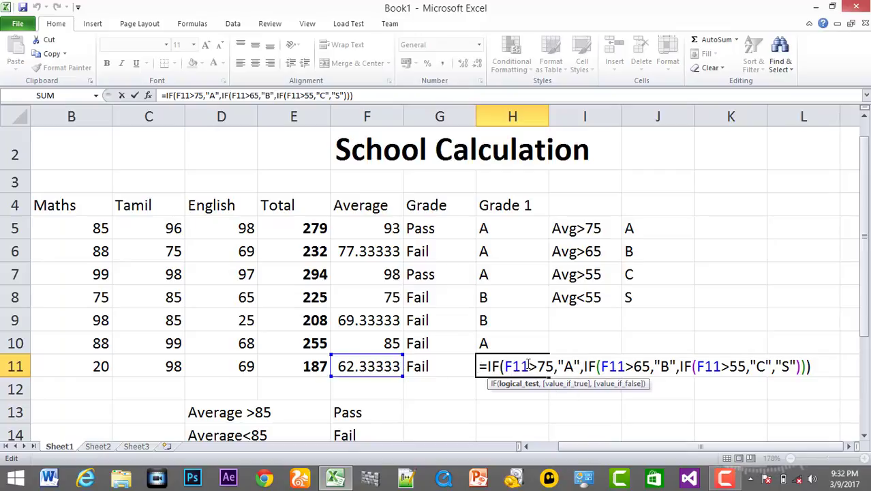
mouse_move(537, 365)
mouse_down()
mouse_move(547, 366)
mouse_move(531, 366)
mouse_up()
click(534, 366)
drag(563, 366, 581, 366)
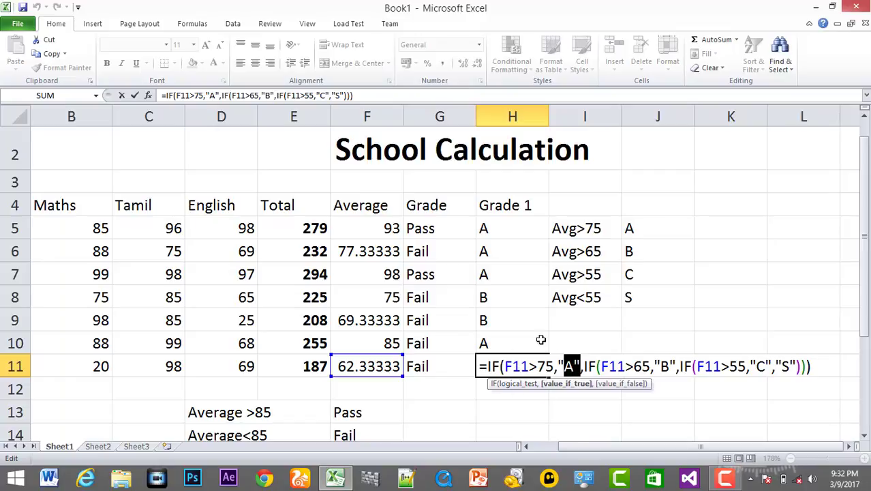
click(584, 366)
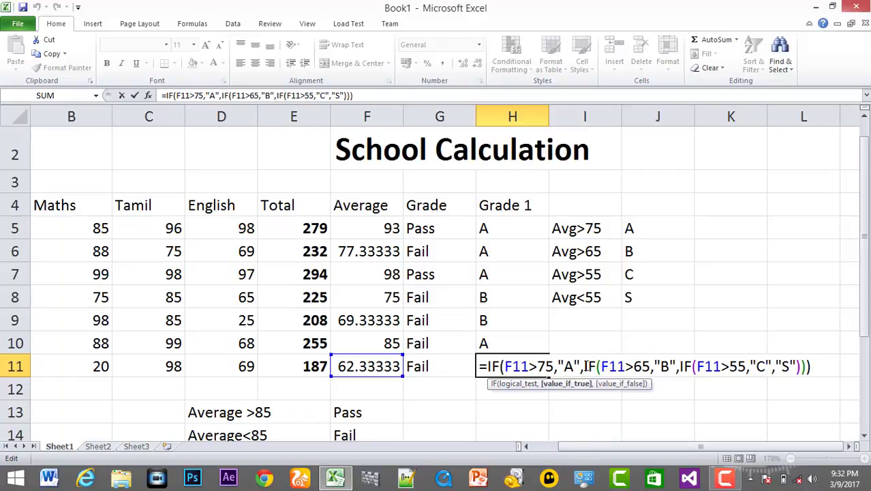
Check the F11>65 "B", F11>55 "C" and "S" arguments, then commit the formula
double_click(605, 366)
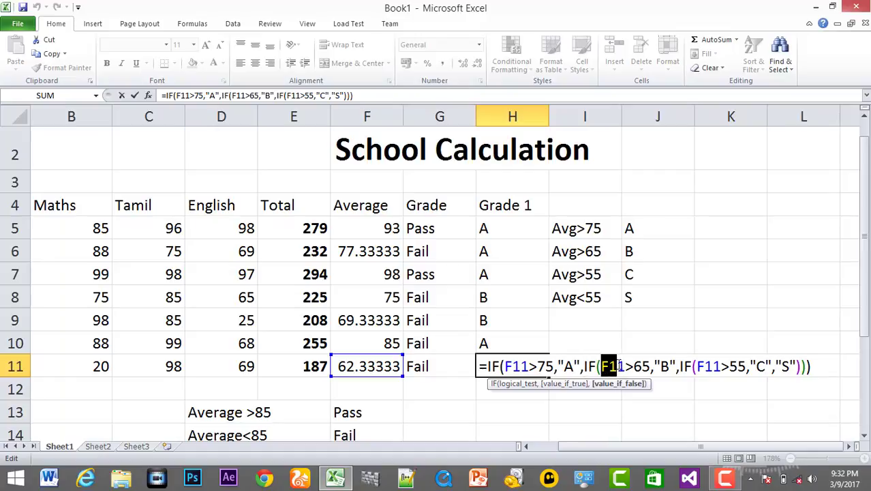
drag(633, 365, 651, 366)
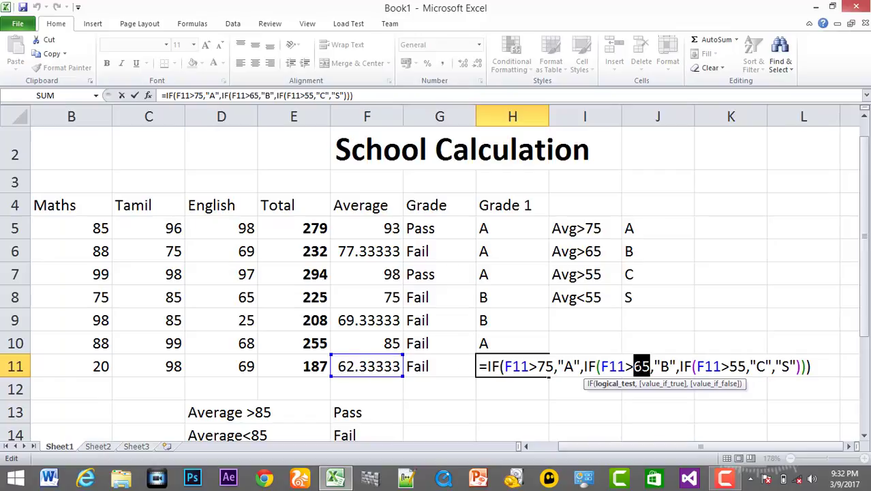
click(637, 365)
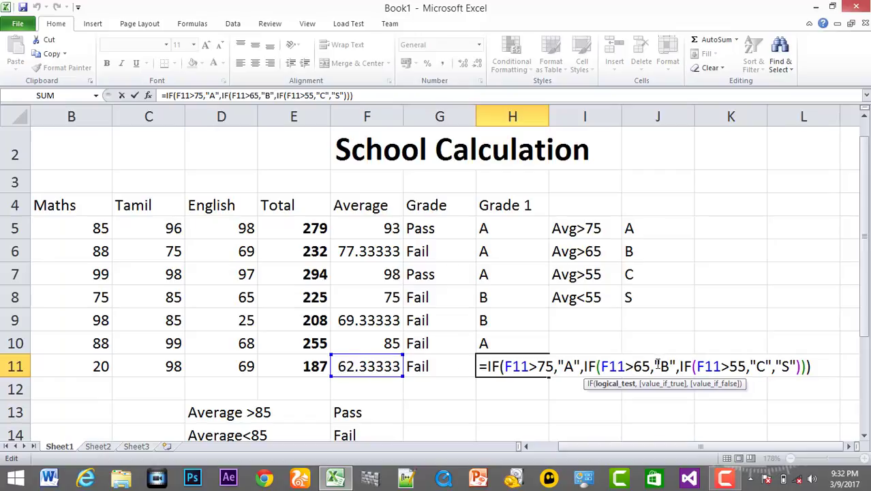
drag(654, 365, 671, 366)
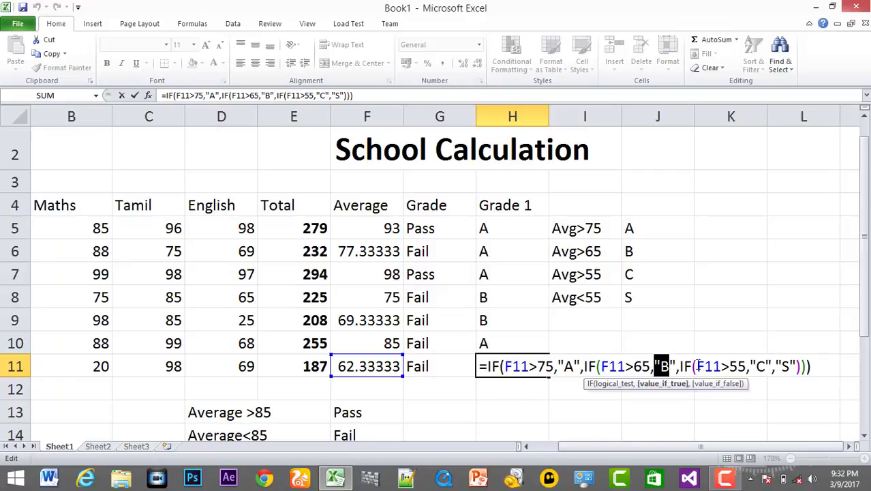
drag(696, 365, 745, 366)
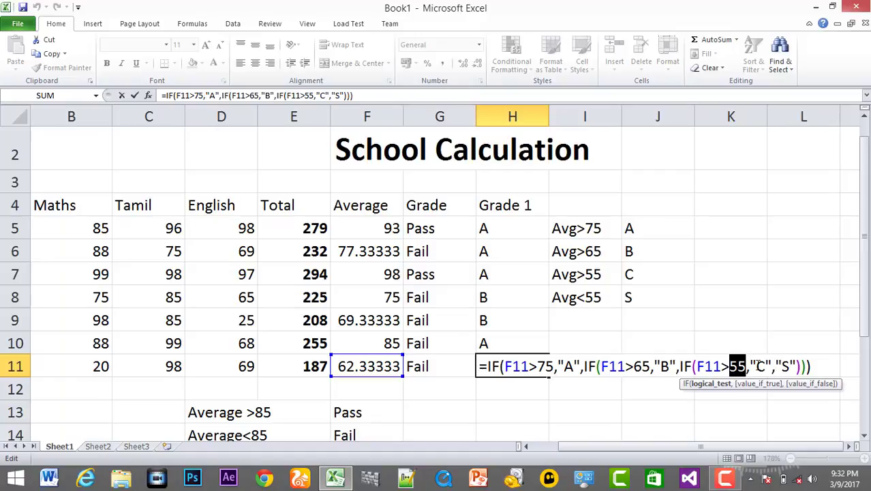
drag(756, 366, 766, 366)
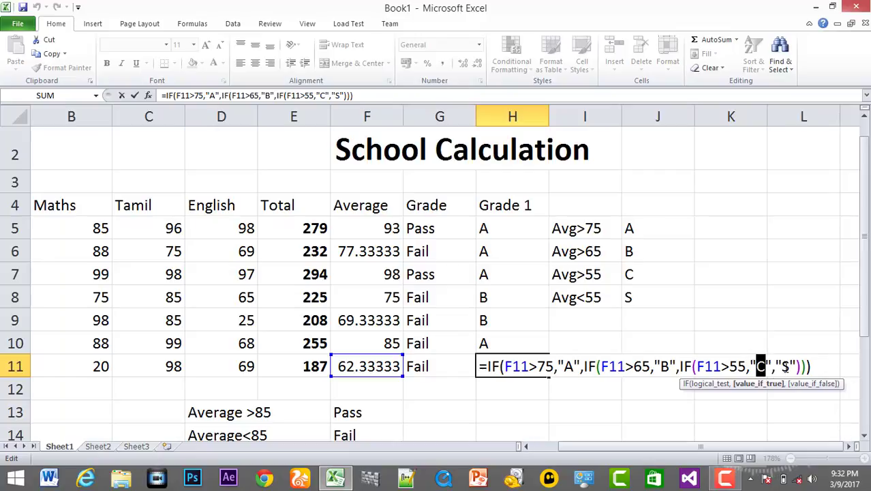
double_click(785, 366)
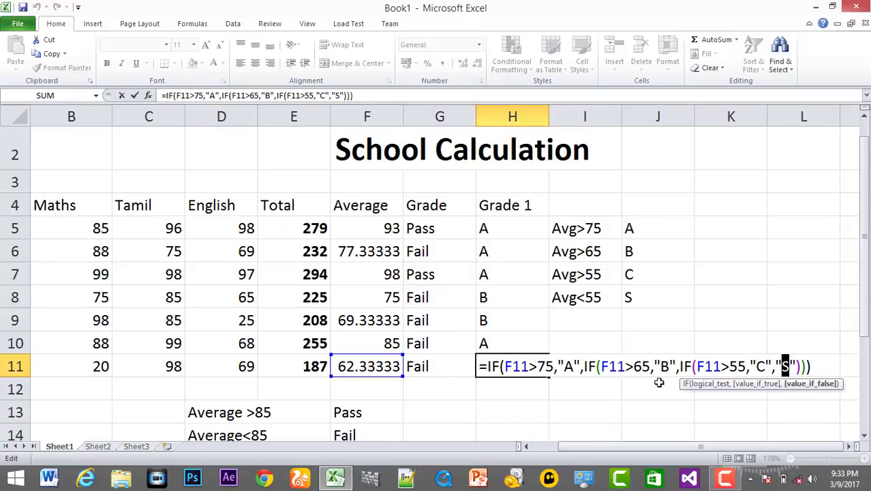
key(Return)
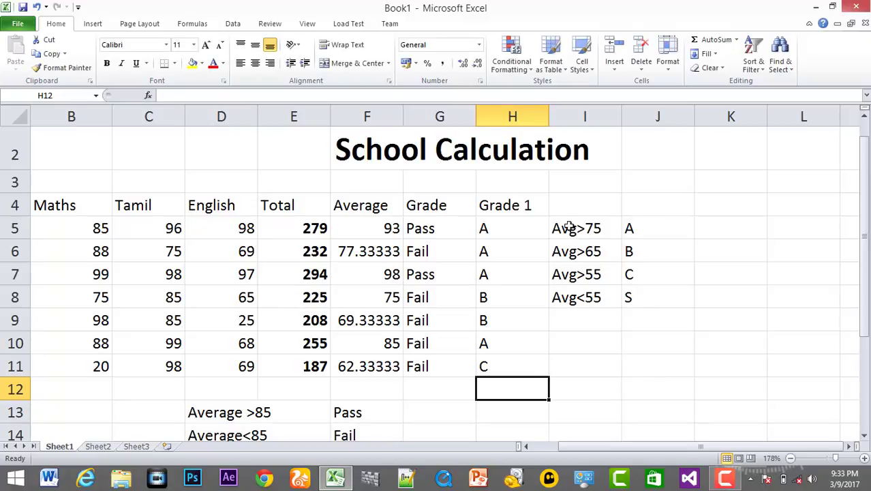
Delete the old Avg threshold key from I5:J8, leaving those cells blank
drag(574, 232, 636, 304)
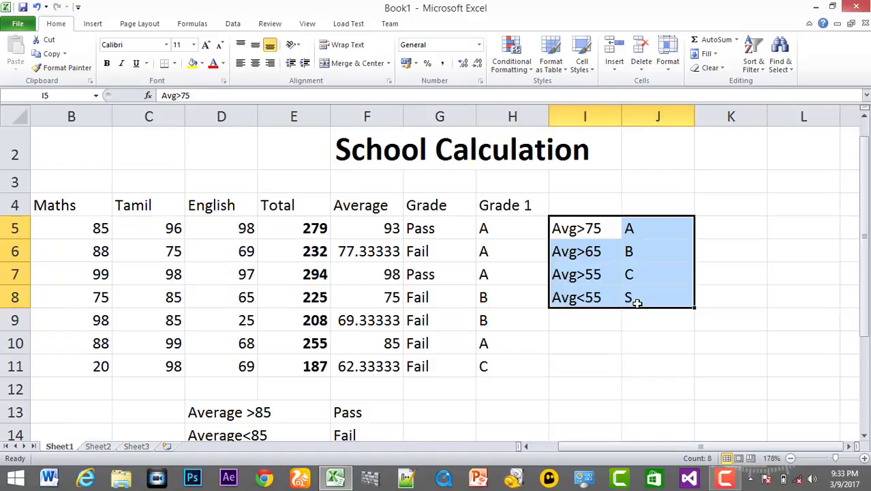
key(Delete)
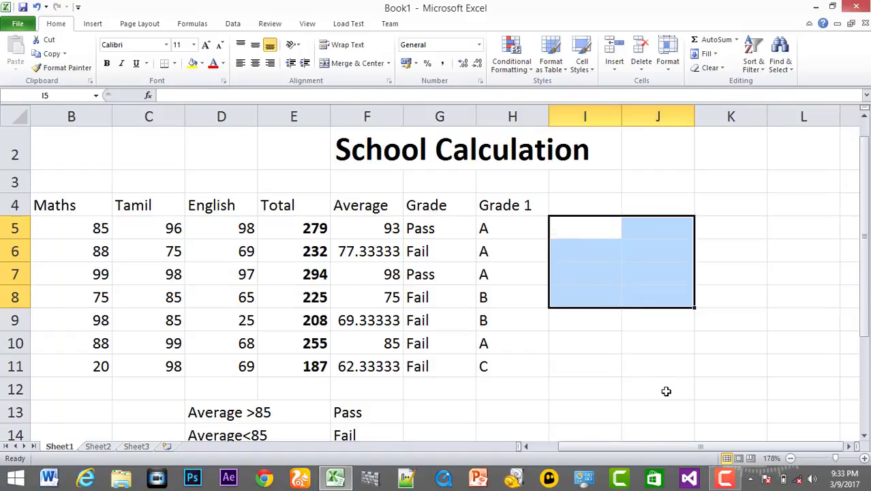
click(664, 390)
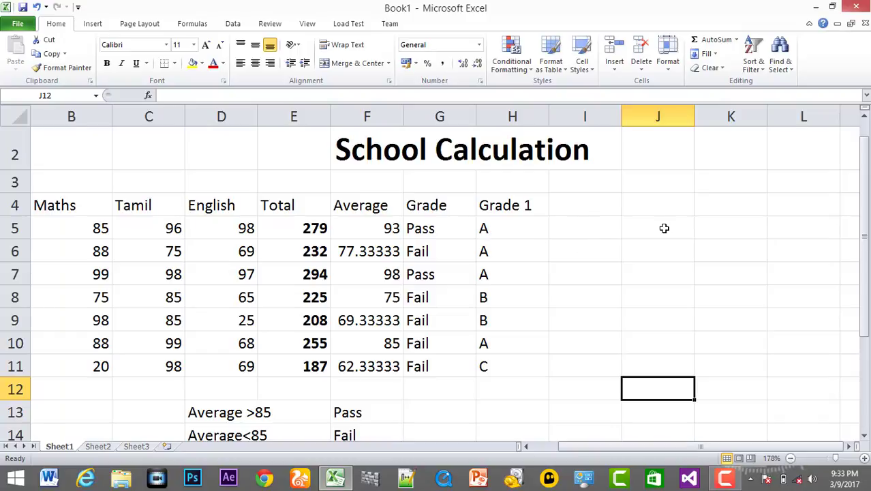
Enter the first grade band in J5:K5: Avg30-40 with grade S
click(630, 228)
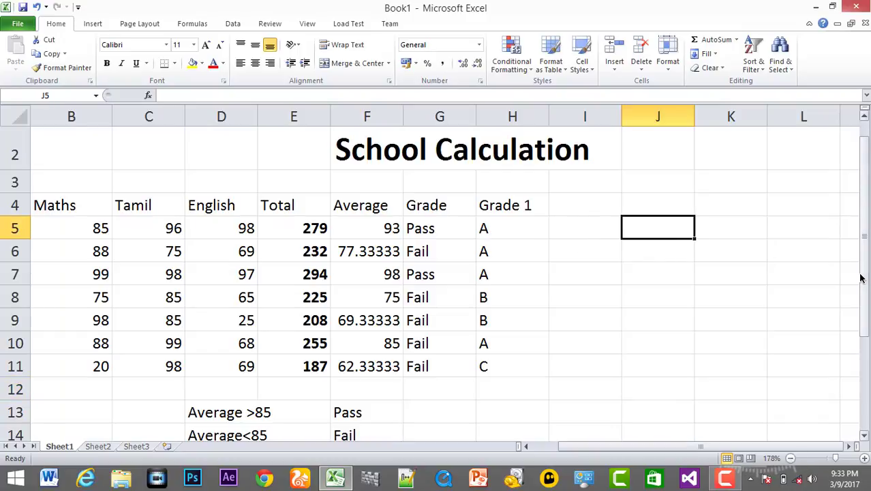
text(Avg)
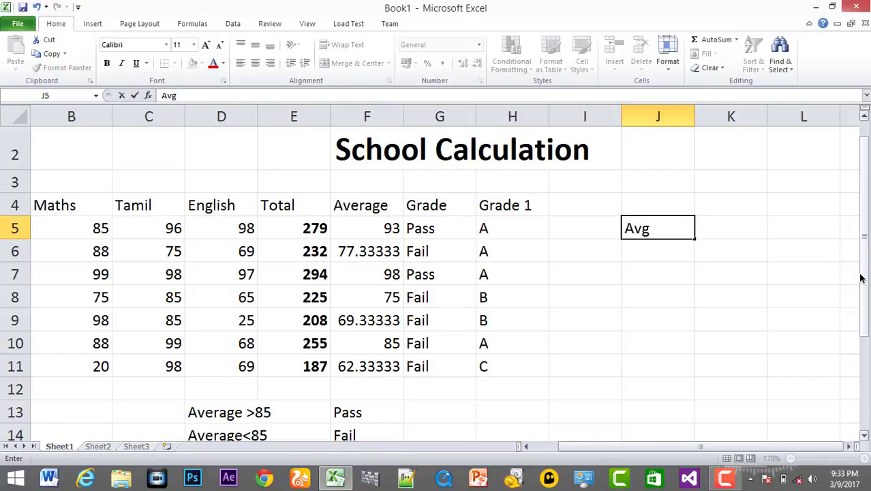
key(Tab)
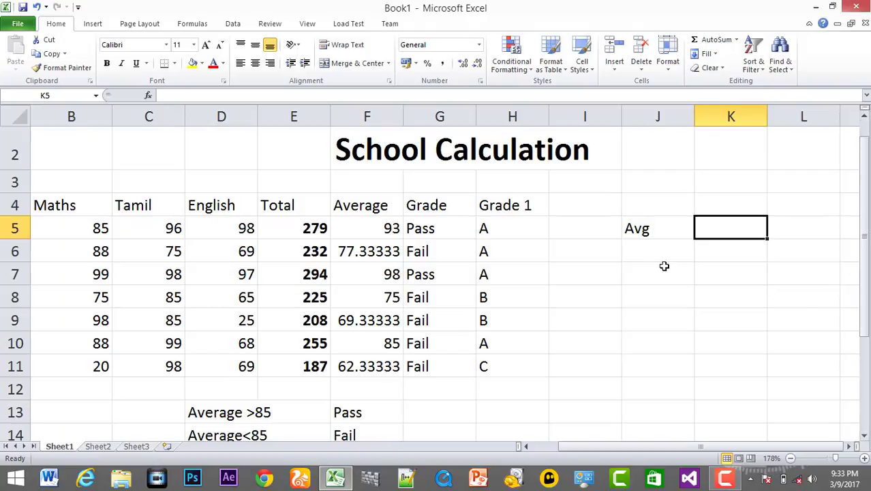
double_click(648, 230)
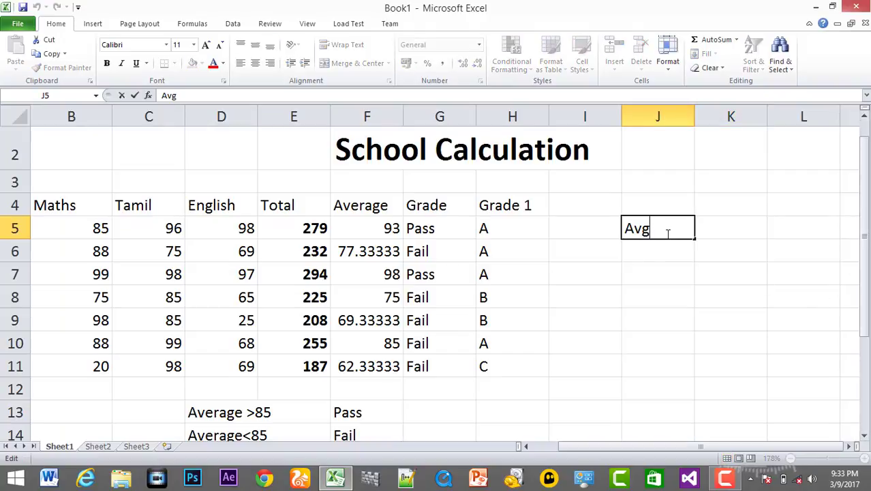
text(30)
text(-4)
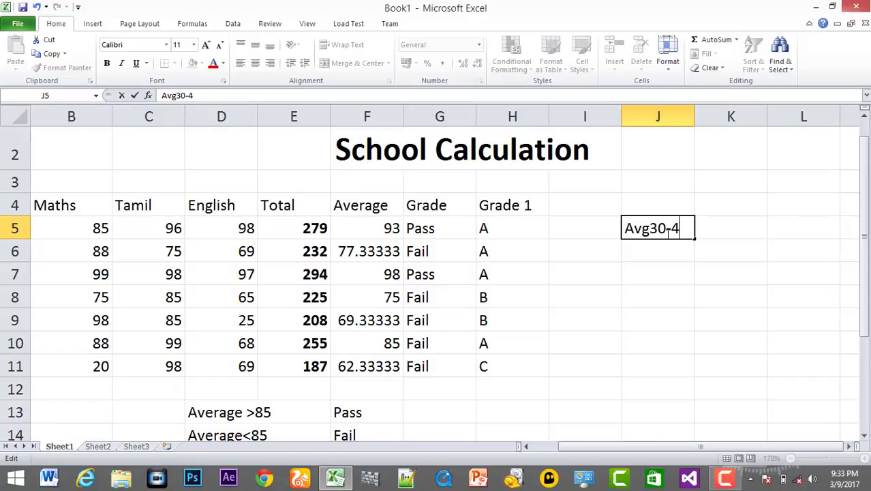
text(0)
key(Tab)
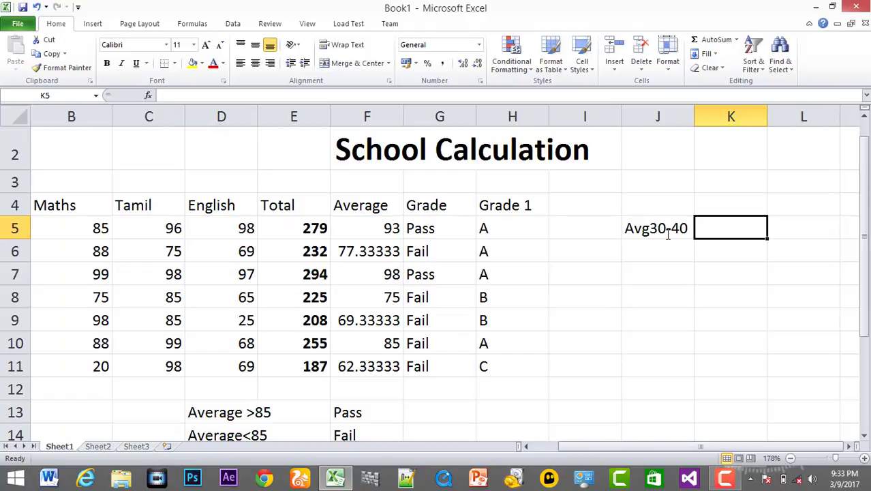
text(S)
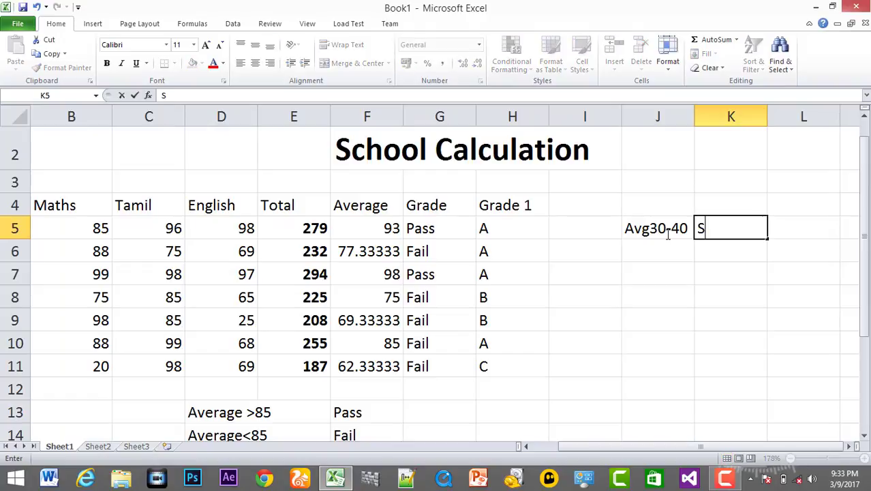
click(625, 251)
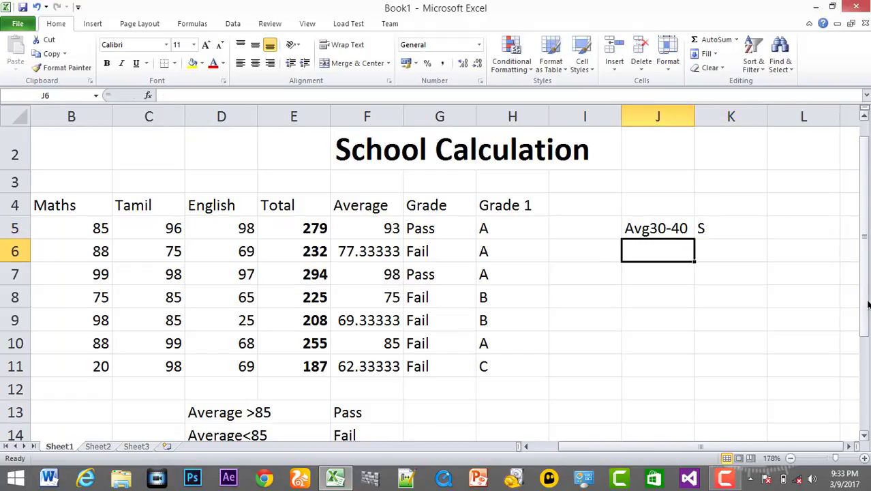
Add the bands Avg41-50 C, Avg51-60 B and Avg61> A in J6:K8
text(Avg)
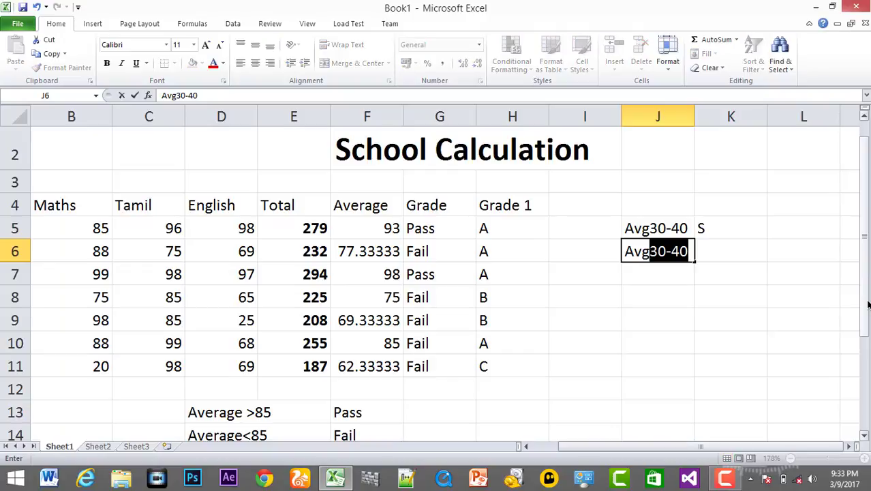
text(4)
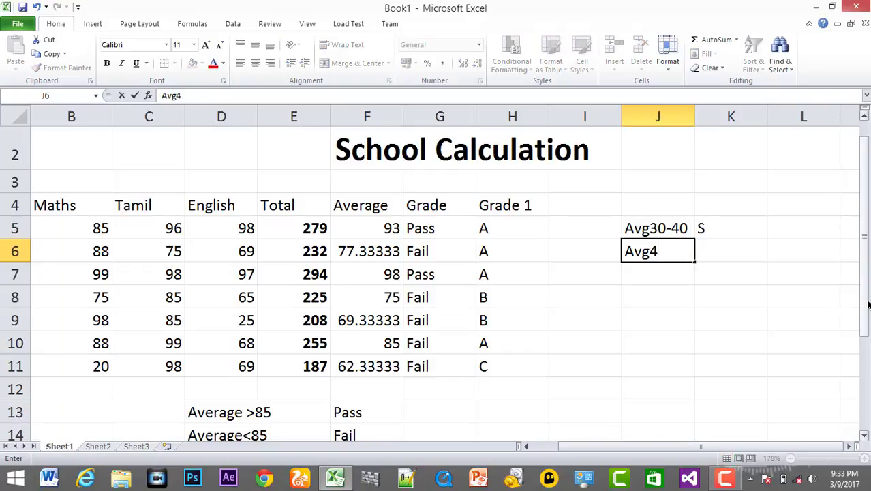
text(1-5)
text(0)
key(Tab)
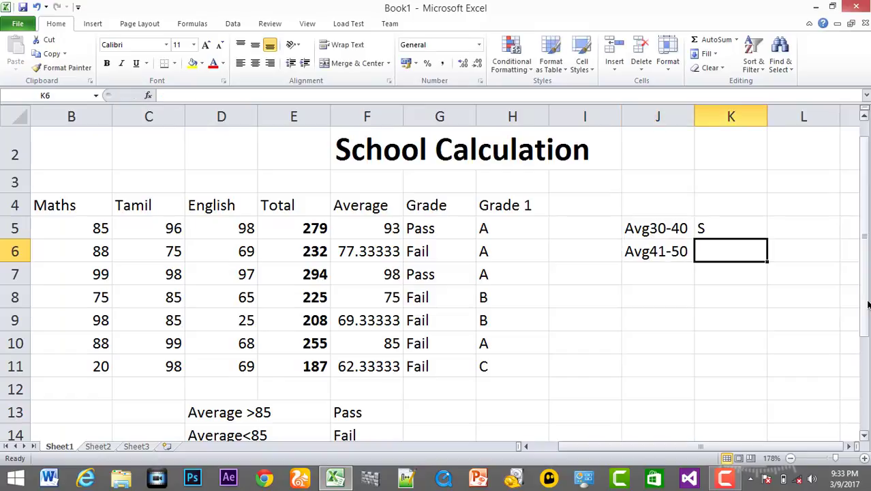
text(C)
key(Return)
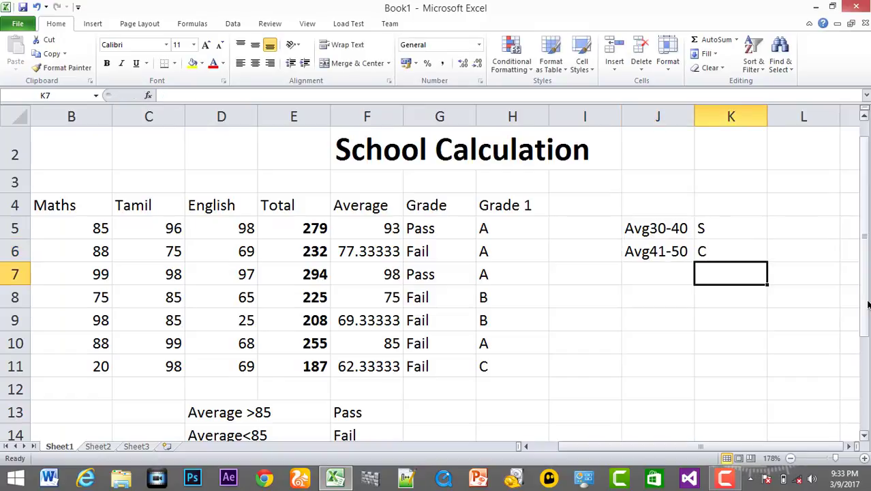
text(Av)
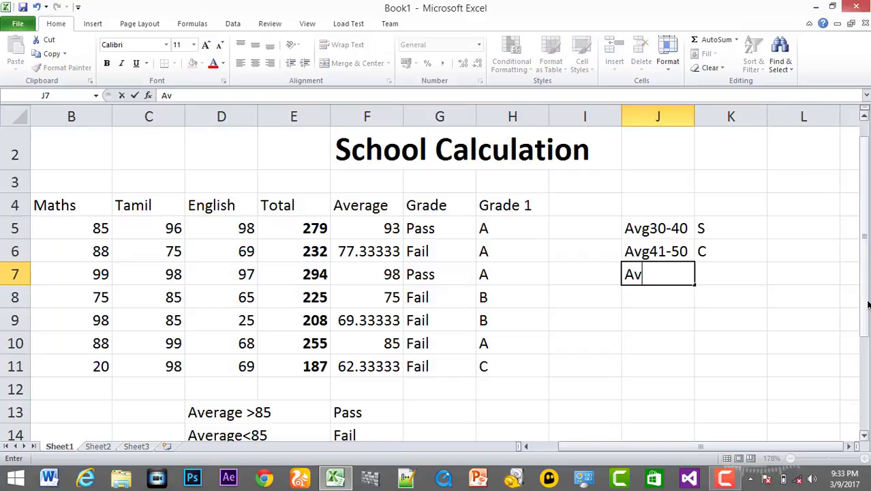
text(g)
text(51-)
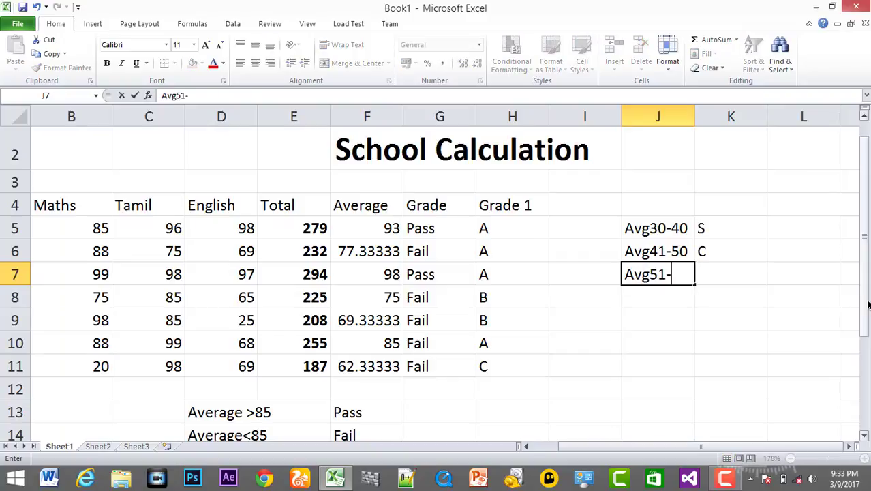
text(60)
key(Tab)
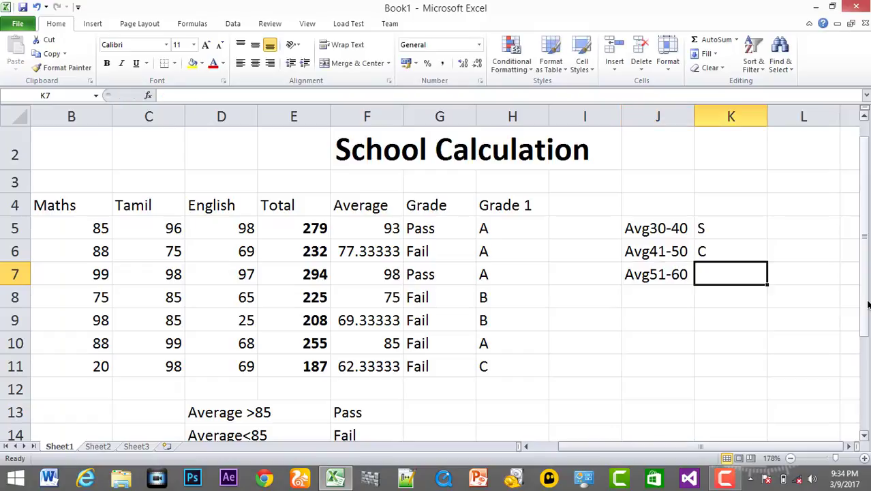
text(B)
key(Return)
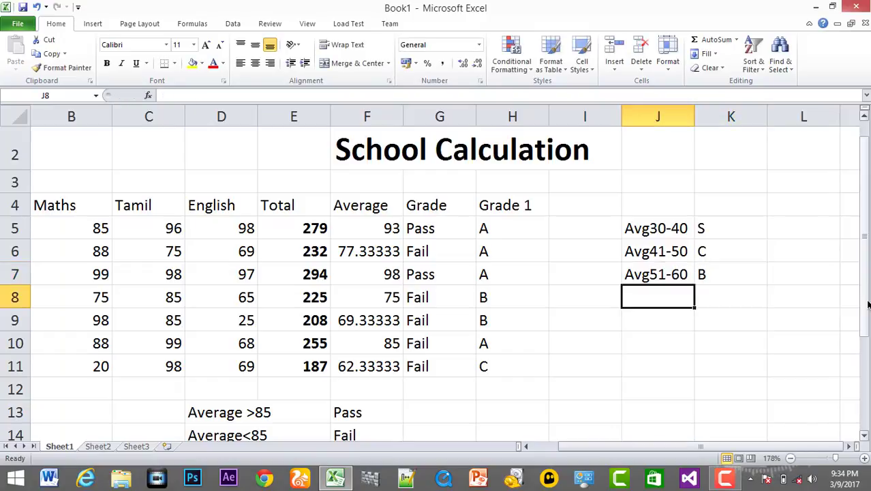
text(A)
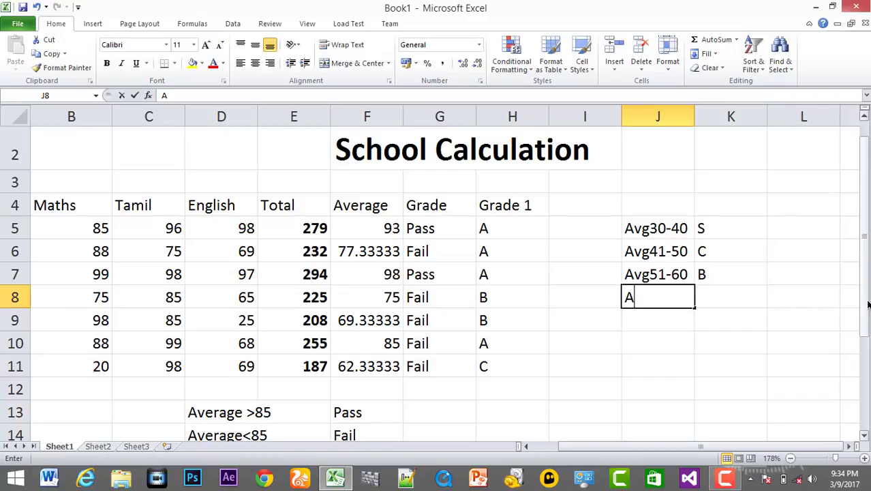
text(vg)
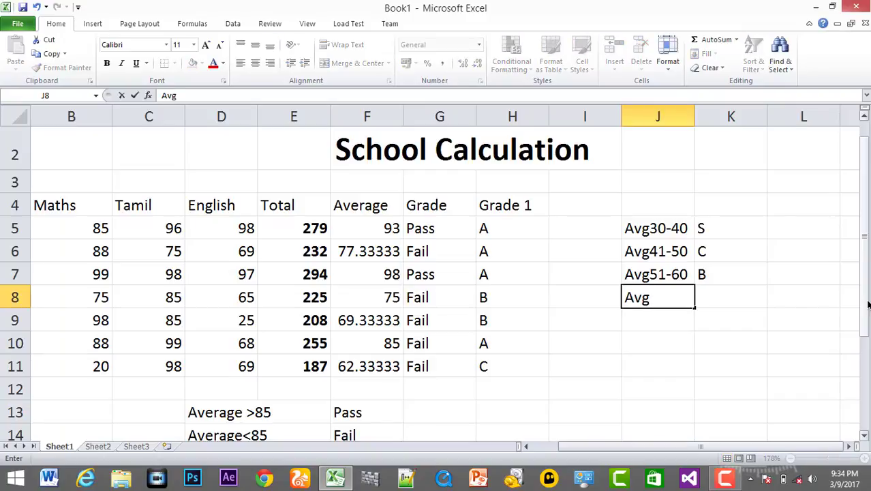
text(61)
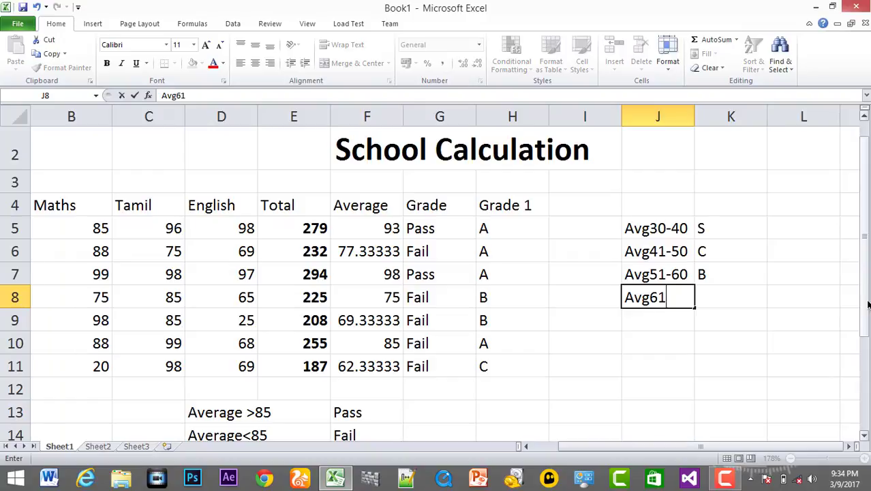
text(>)
key(Tab)
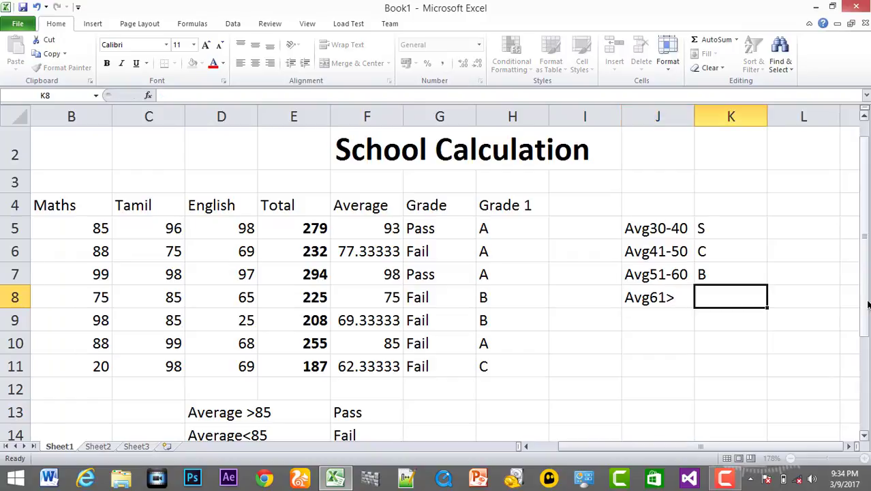
text(A)
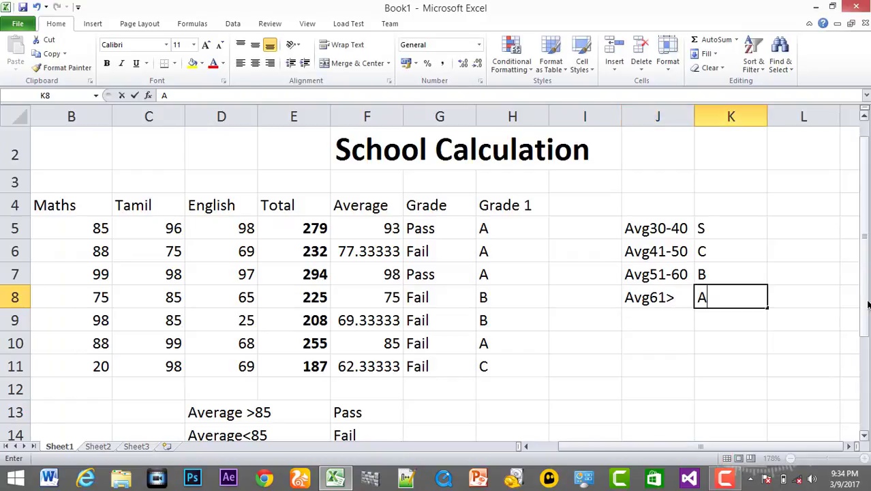
click(667, 371)
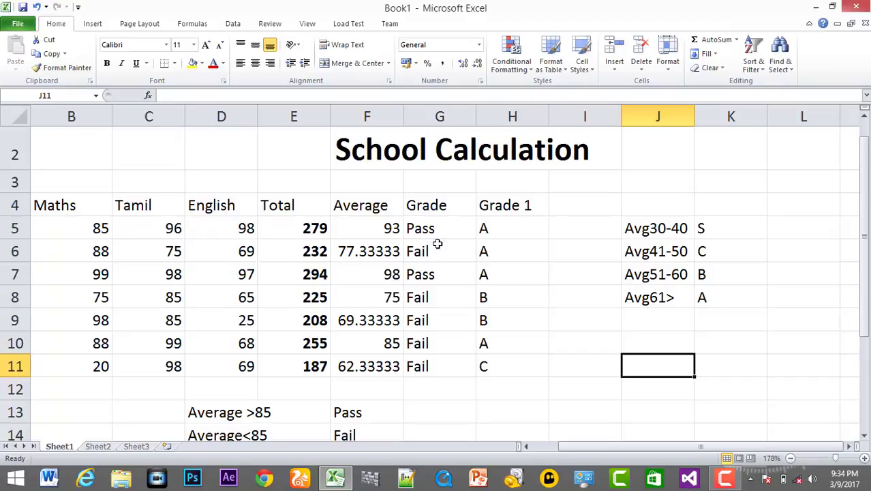
double_click(492, 226)
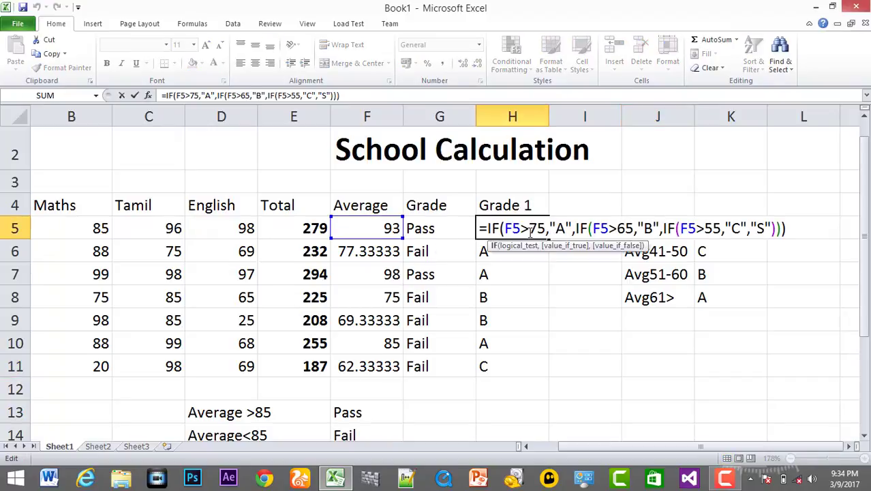
mouse_move(528, 228)
mouse_down()
mouse_move(746, 228)
mouse_move(536, 228)
mouse_up()
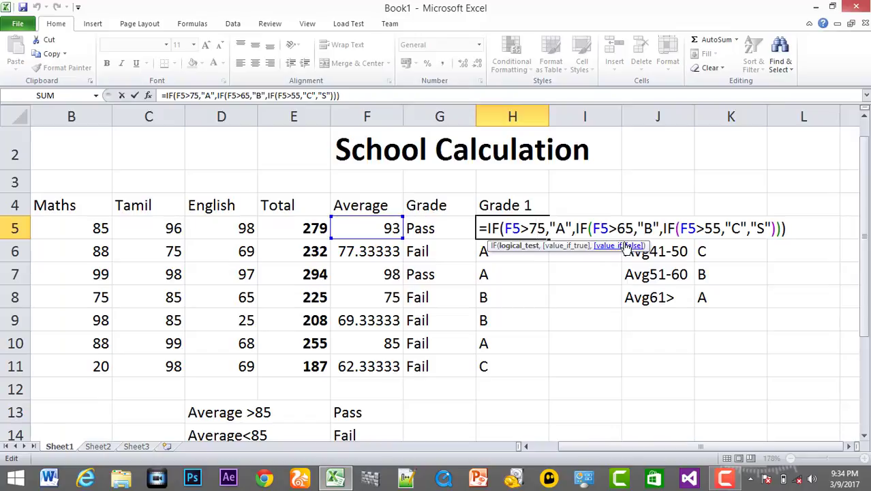
click(697, 228)
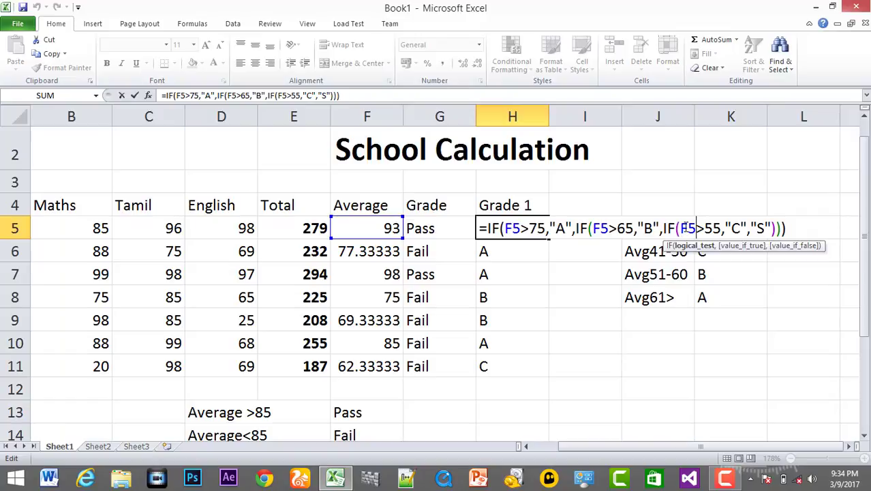
drag(679, 228, 720, 228)
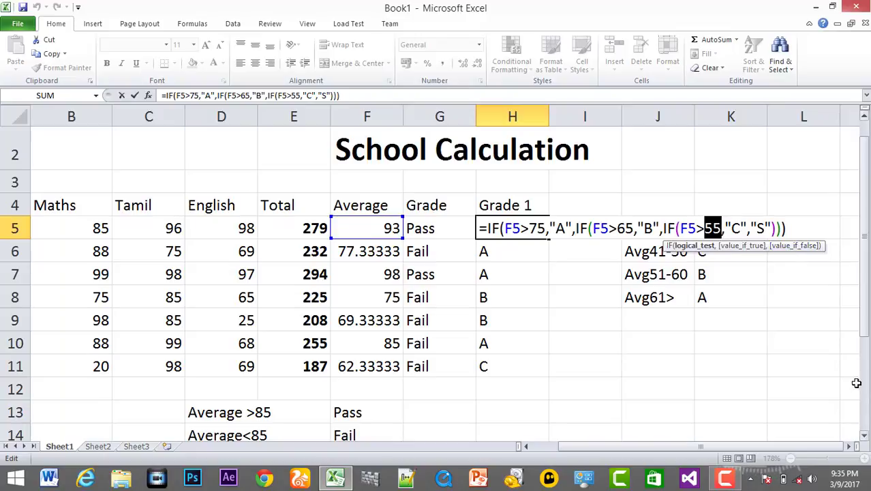
click(727, 319)
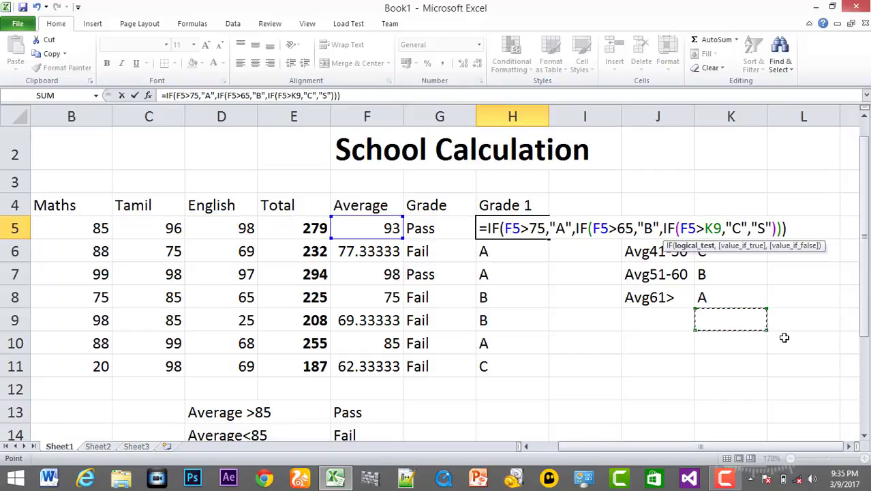
key(ctrl+z)
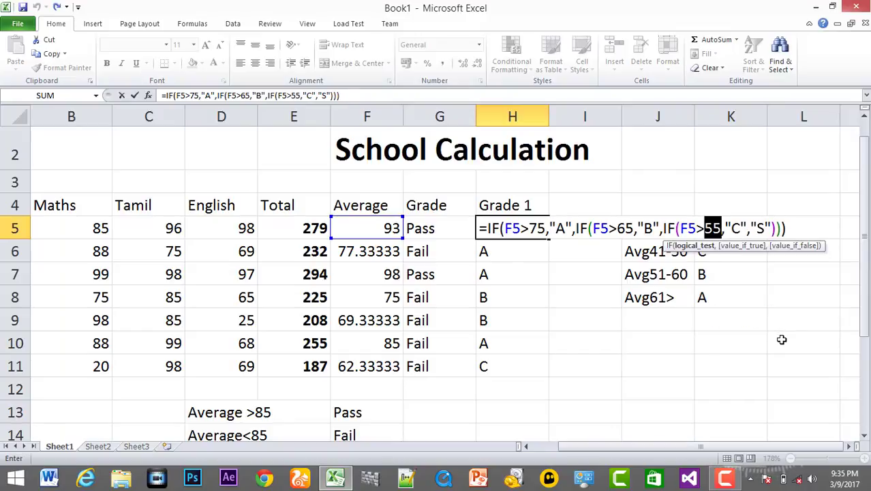
key(Return)
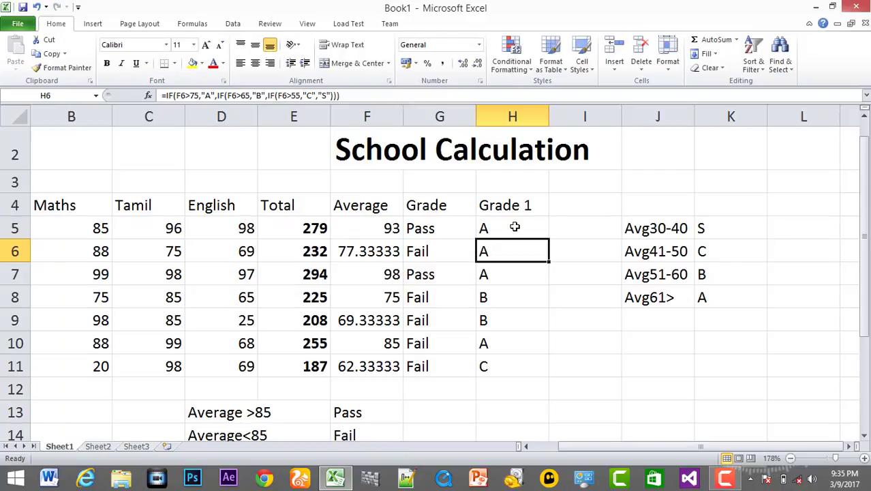
Clear H5:H11 and start a new H5 formula testing F5>55
drag(514, 227, 532, 363)
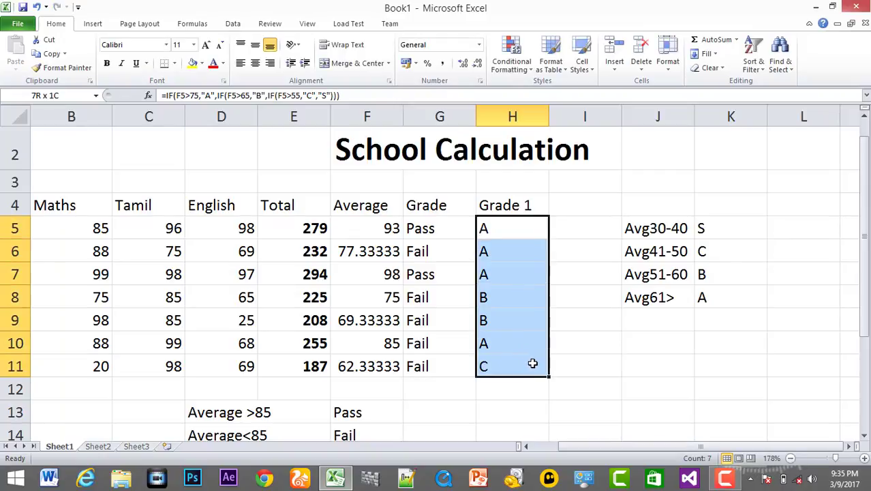
key(Delete)
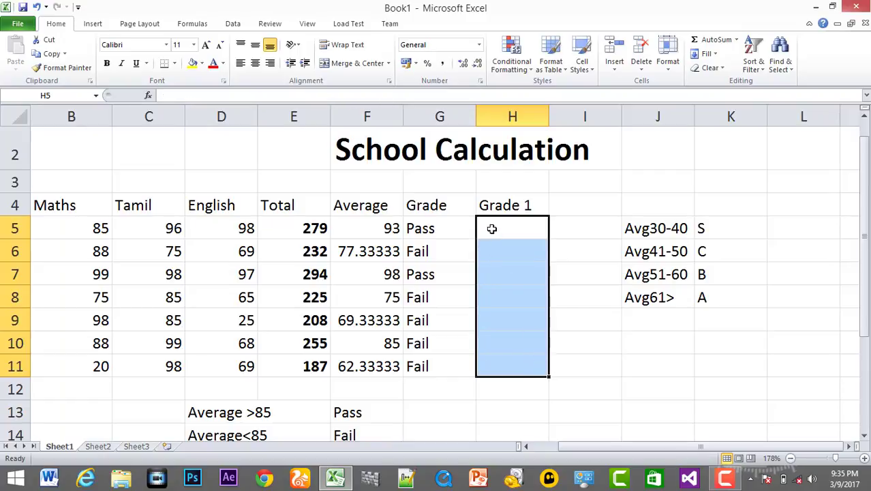
click(492, 227)
text(=)
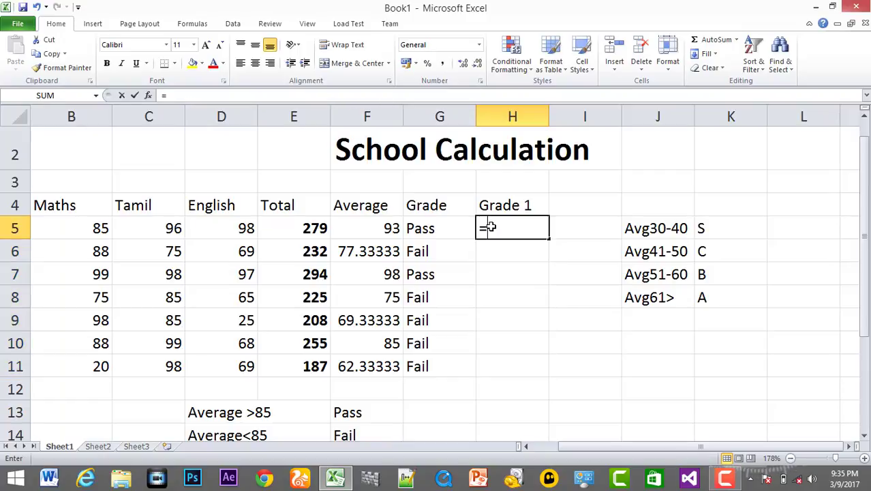
text(if()
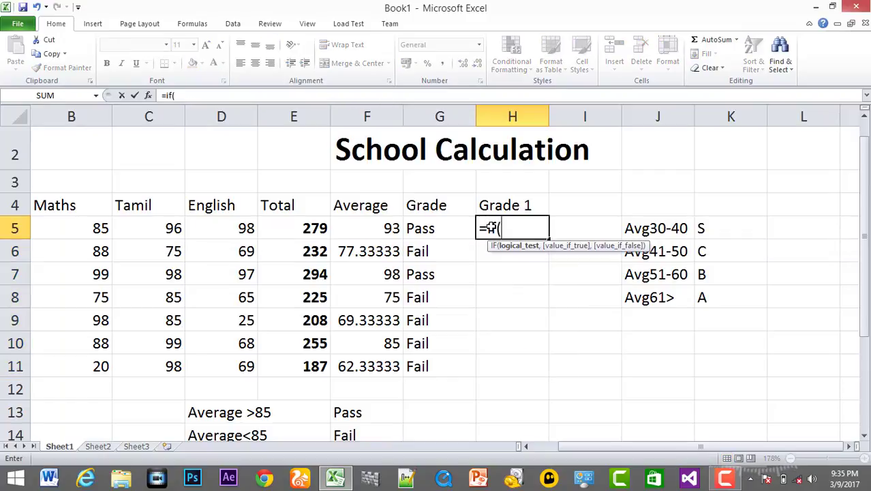
click(346, 226)
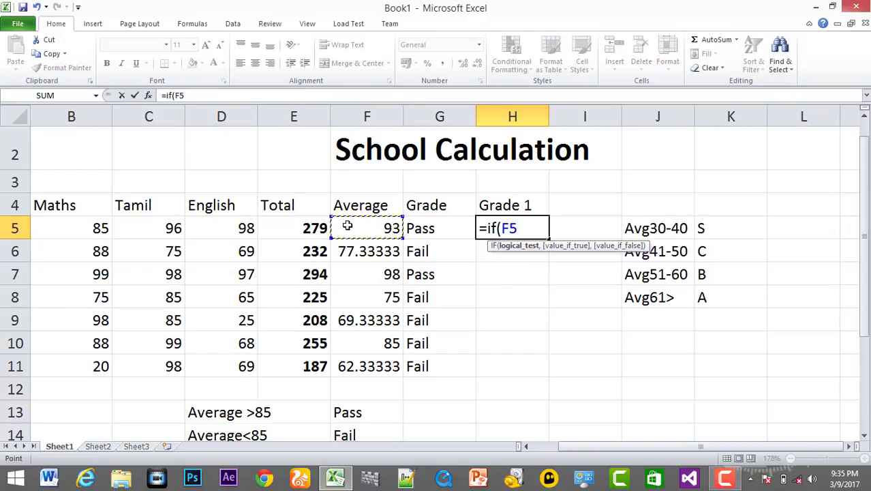
text(>5)
text(5)
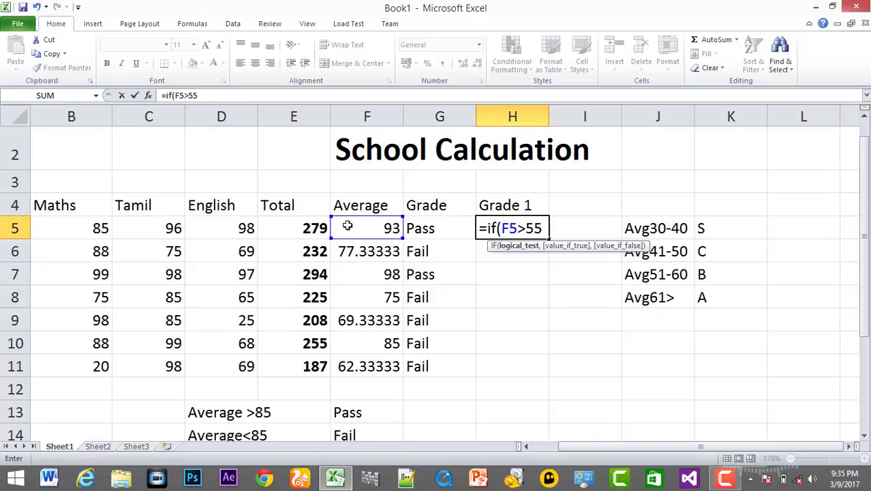
Complete H5 as =IF(F5>55,"C",IF(F5>65,"B","A")) and commit it
text(,)
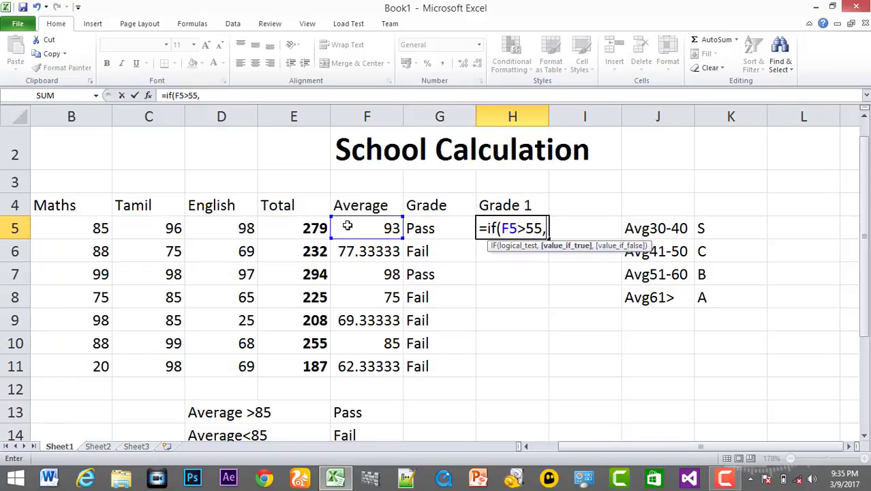
text(")
text(S")
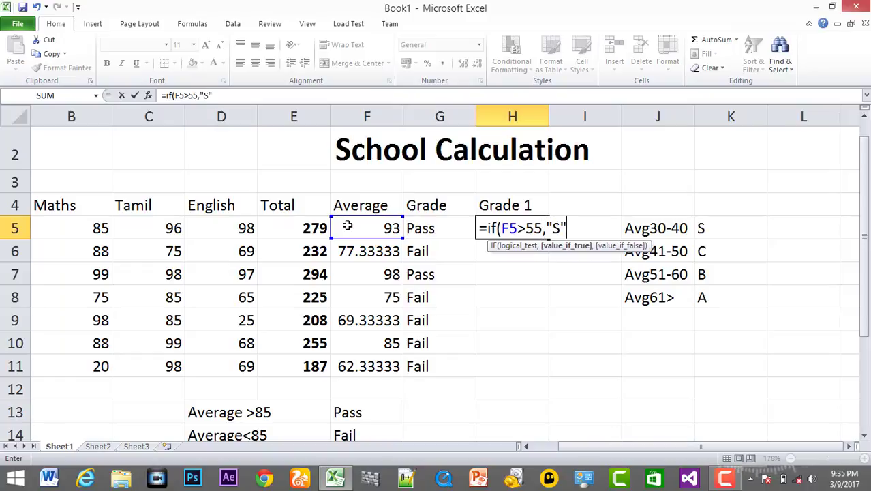
key(BackSpace)
key(BackSpace)
text(C")
text(,if)
text(()
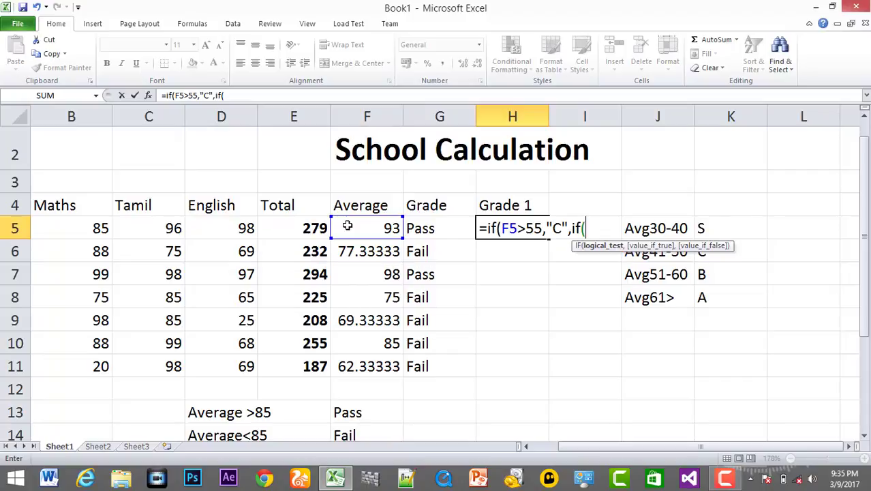
click(344, 228)
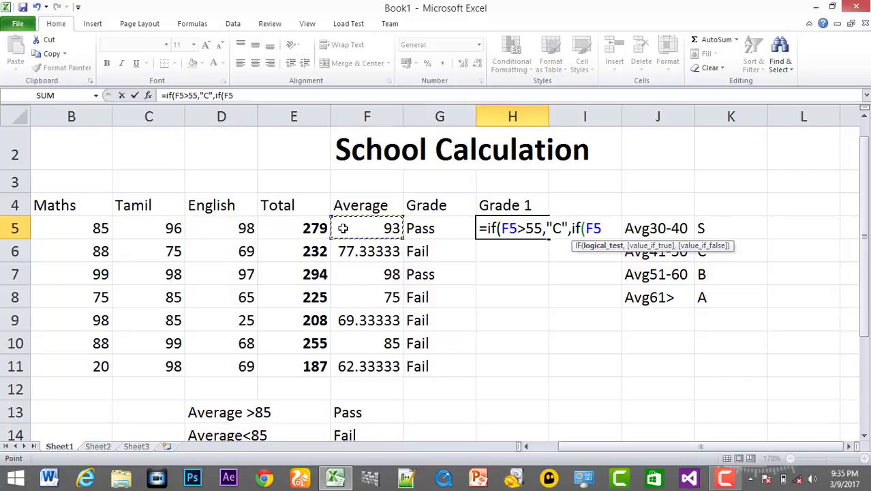
text(>65)
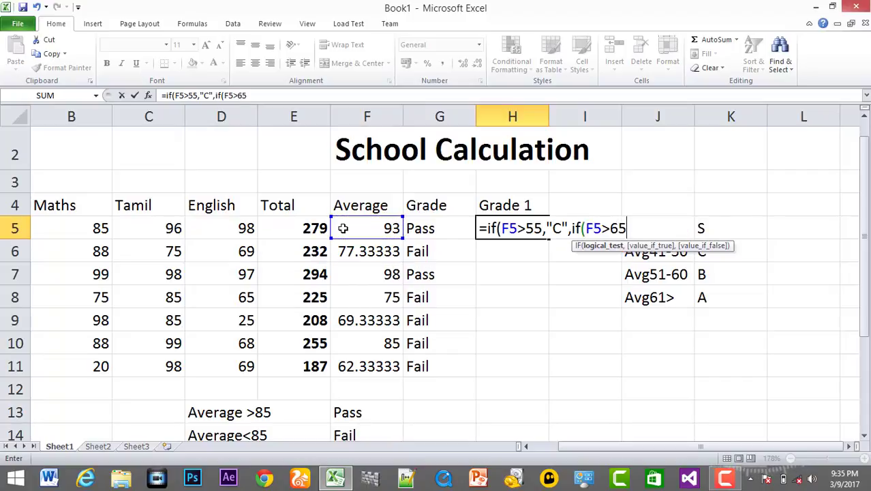
text(,")
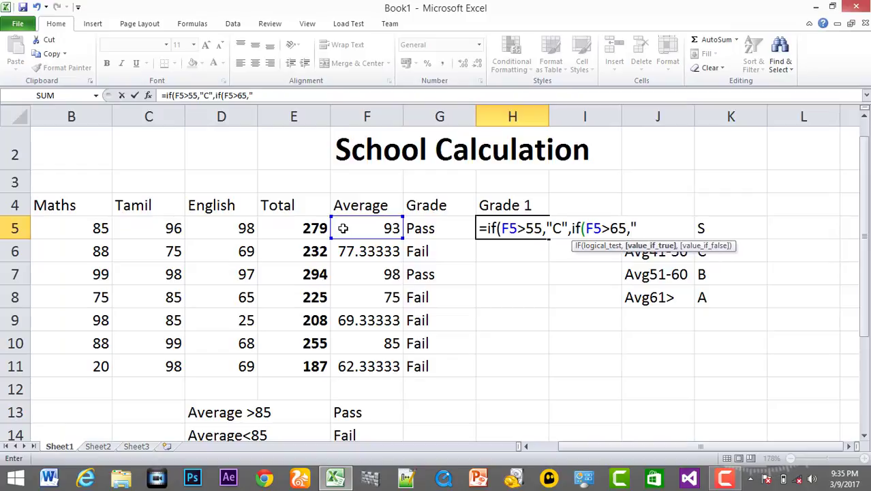
text(B")
text(,")
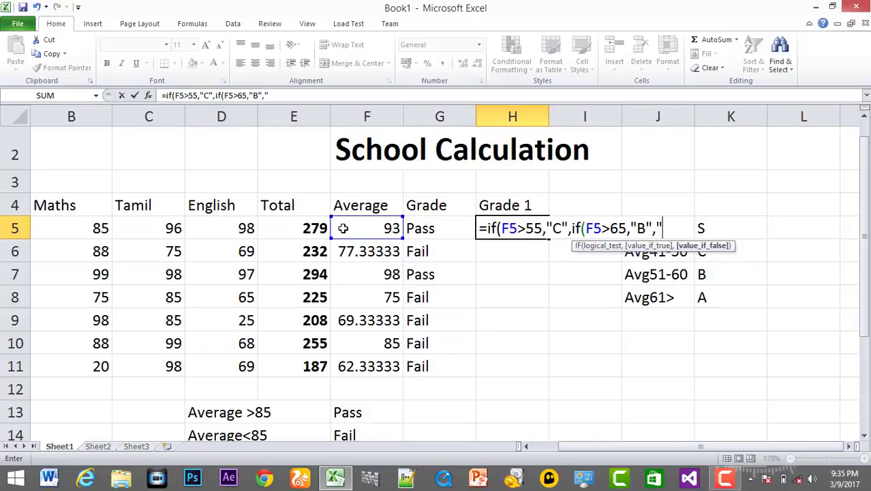
text(A")
text())
text())
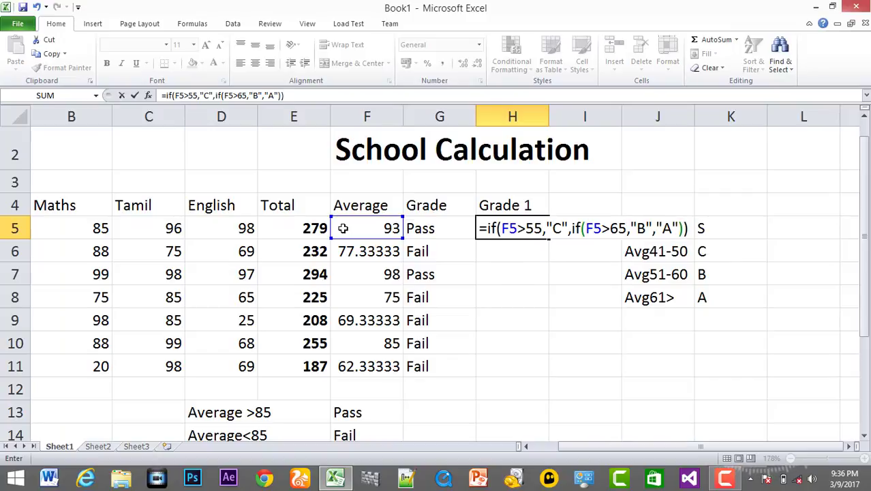
key(Return)
Fill H5's rewritten formula down to H11 so every Grade 1 cell shows C
click(512, 231)
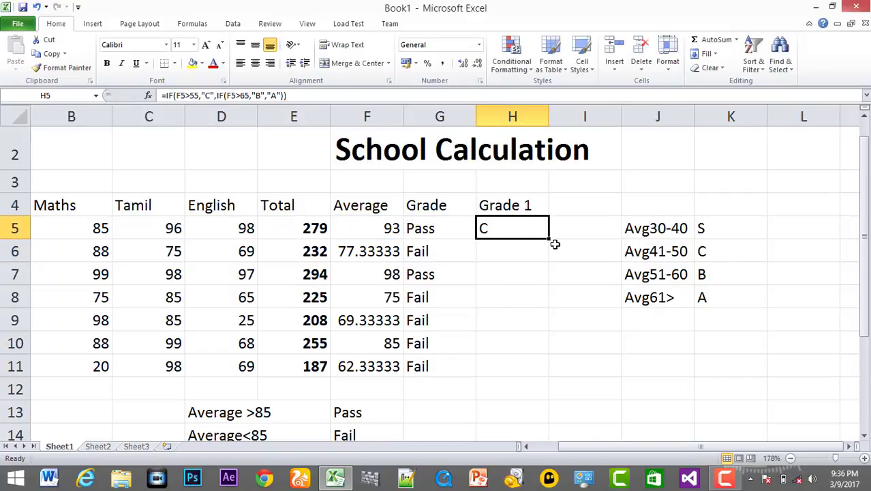
drag(550, 239, 550, 381)
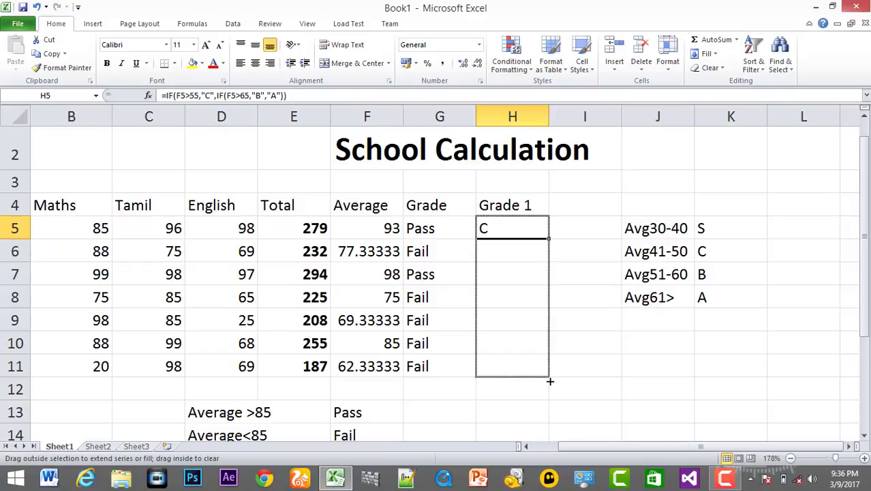
double_click(504, 227)
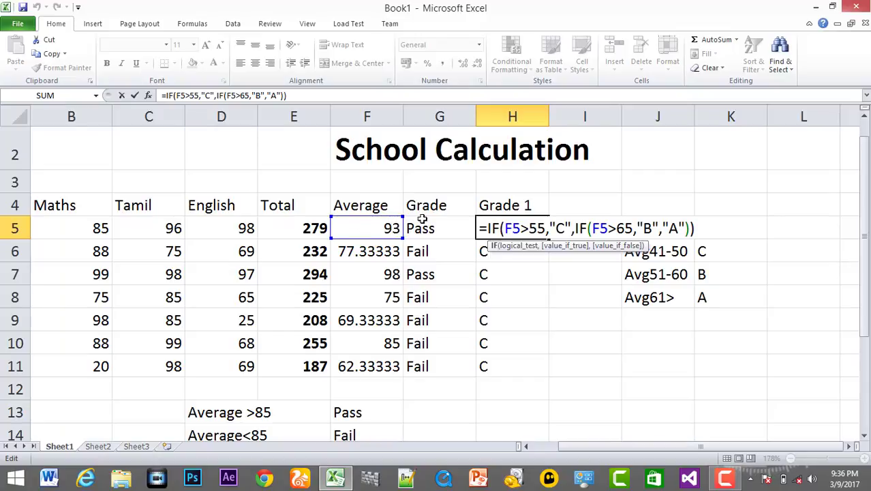
drag(668, 228, 680, 229)
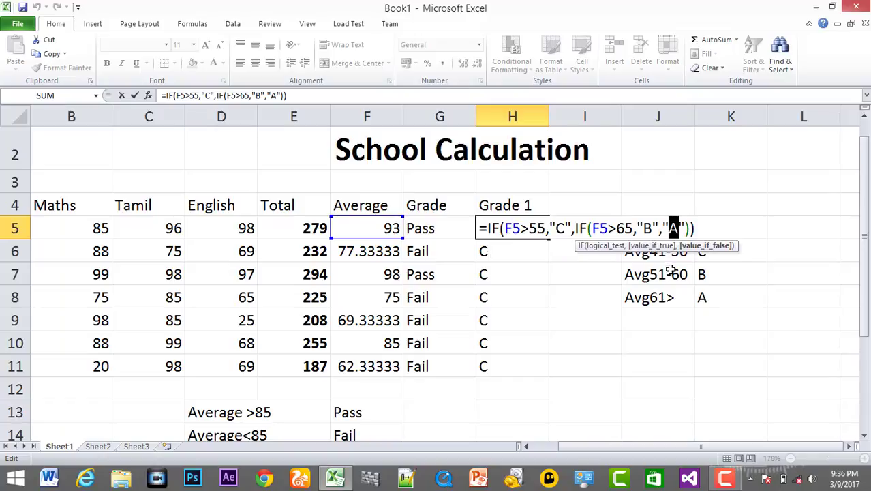
key(Return)
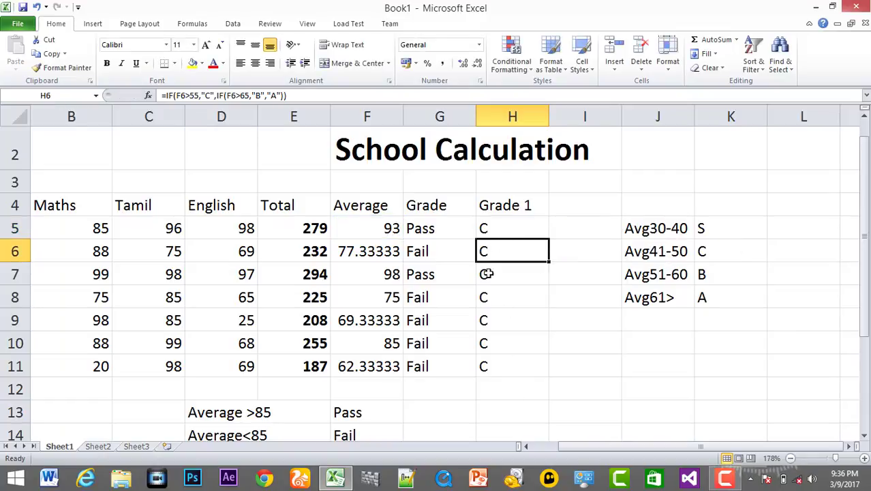
Inspect H5's formula parts: the F5 reference, 55 threshold and C result
click(516, 229)
double_click(515, 229)
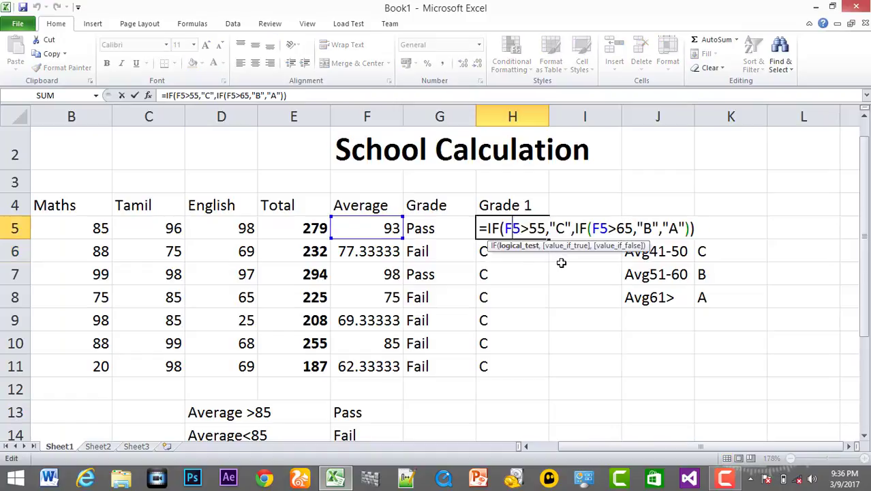
double_click(517, 228)
drag(529, 227, 546, 230)
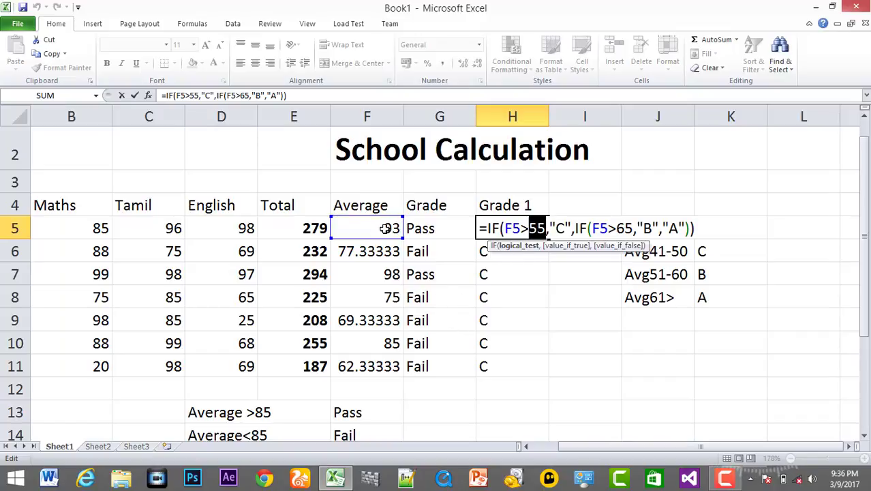
drag(555, 228, 684, 228)
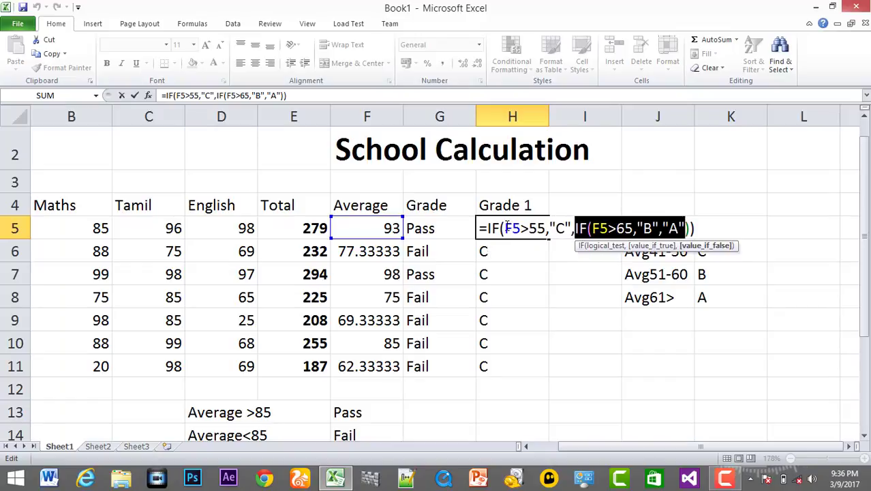
drag(505, 228, 546, 229)
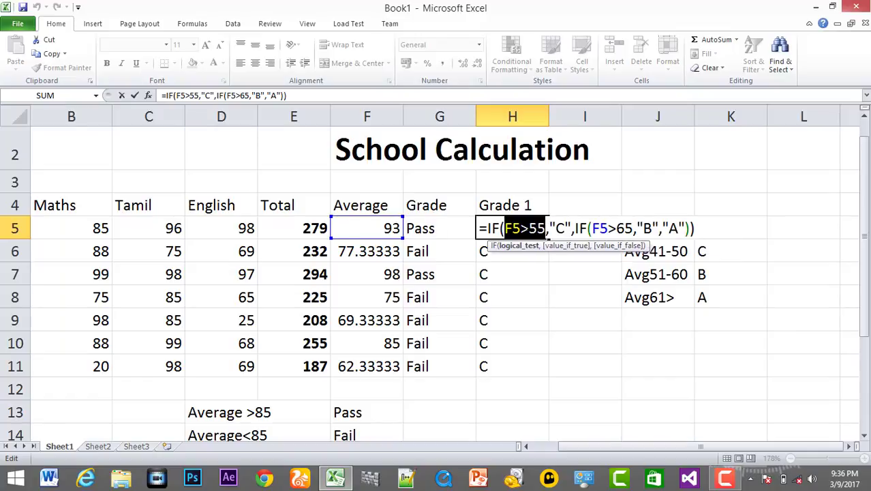
drag(528, 229, 579, 229)
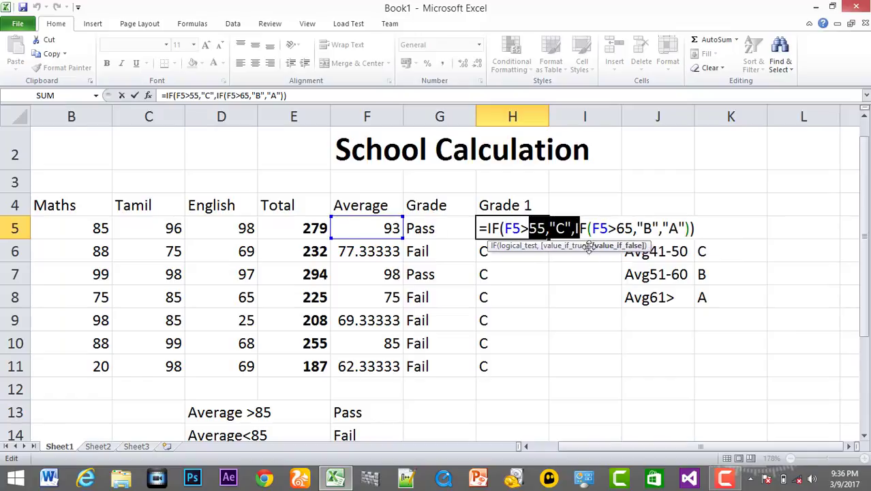
click(509, 278)
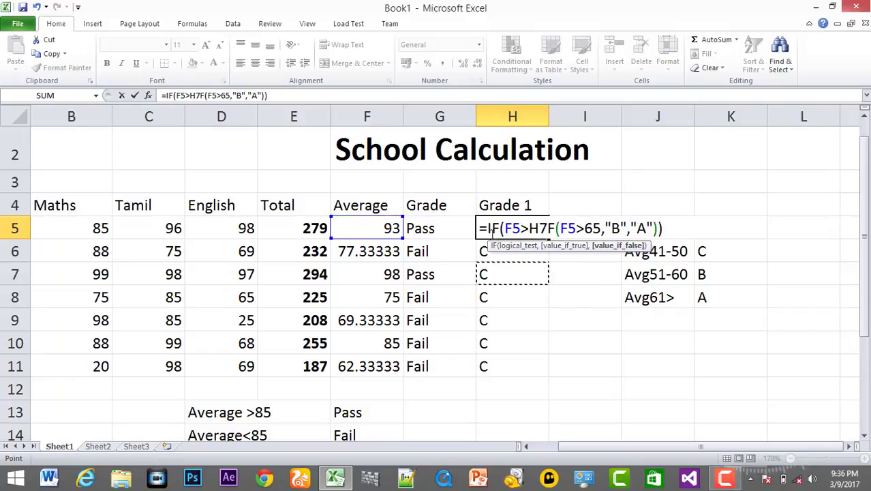
key(ctrl+z)
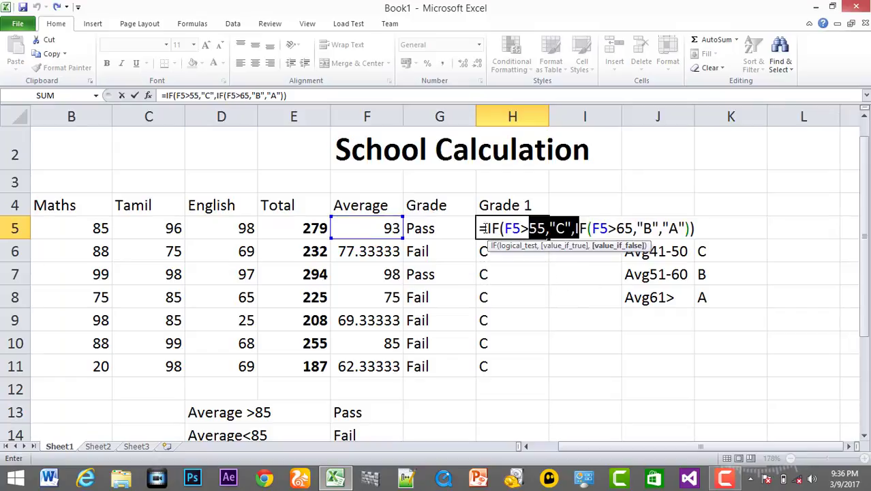
Delete H5's entire formula, leaving the cell empty
key(Delete)
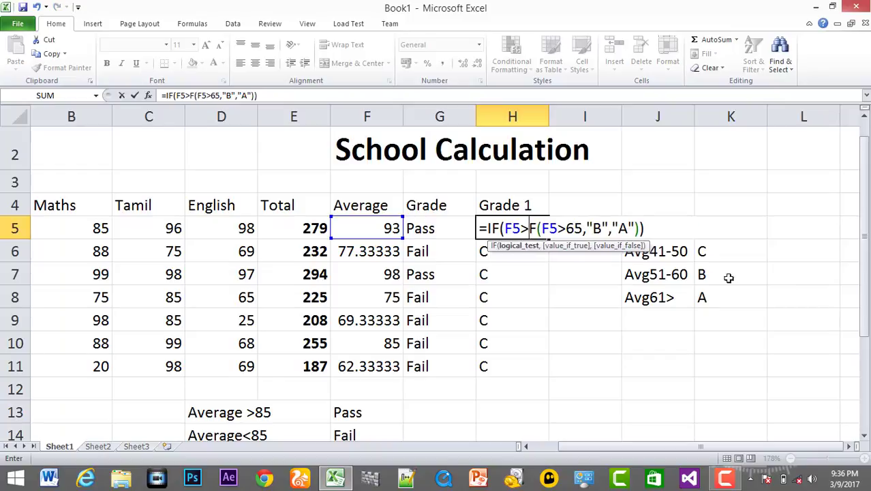
drag(652, 229, 478, 229)
key(BackSpace)
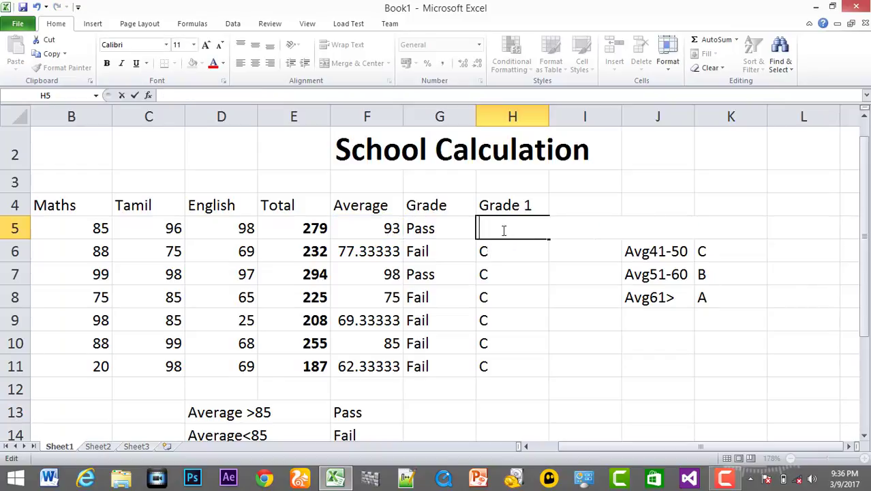
key(ctrl+z)
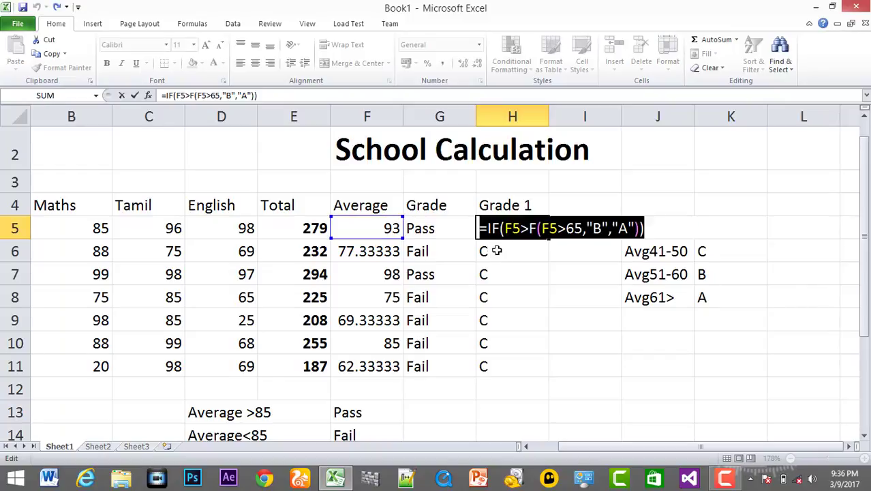
key(BackSpace)
key(ctrl+z)
key(BackSpace)
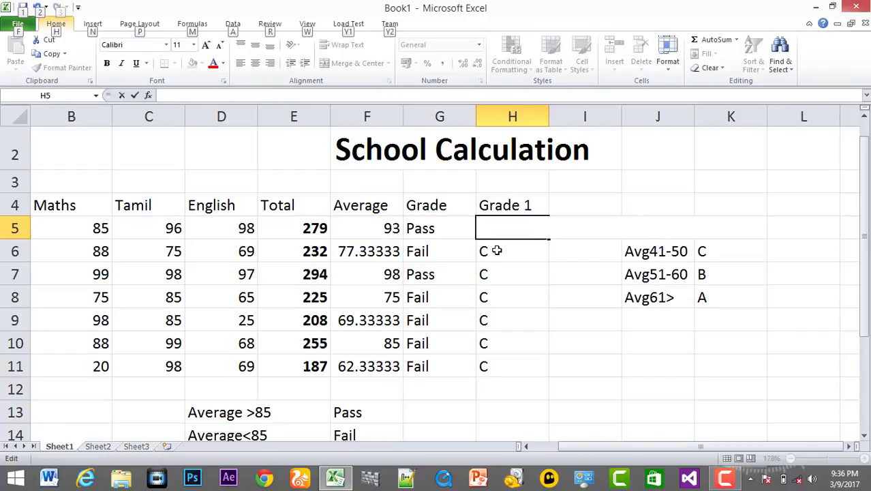
Clear the old C grades from H6:H11 and begin a fresh =if formula in H5
click(515, 342)
drag(518, 365, 497, 248)
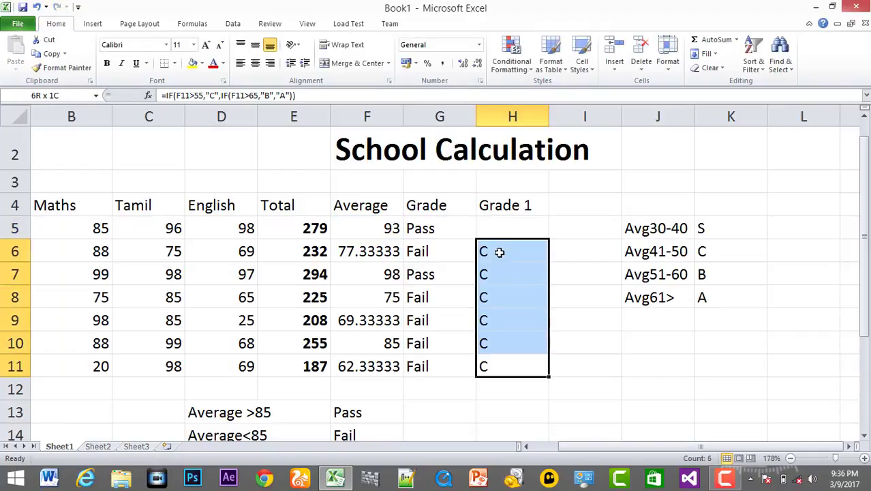
key(Delete)
click(494, 233)
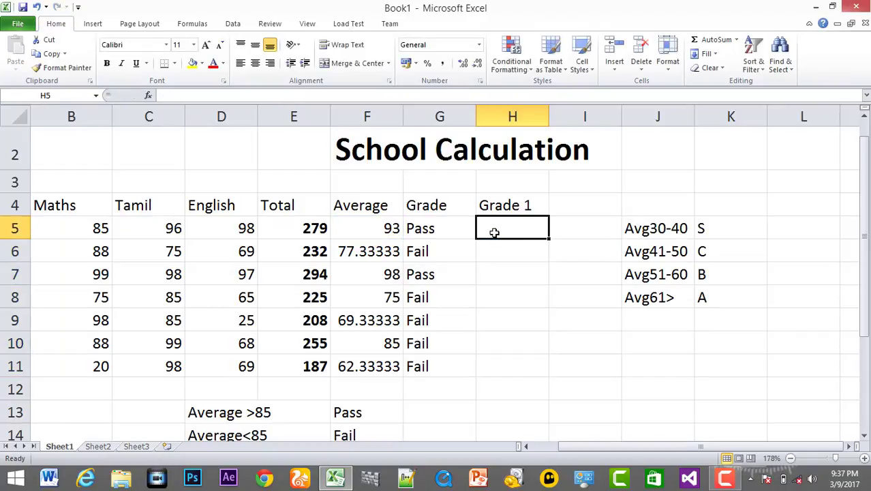
text(=if)
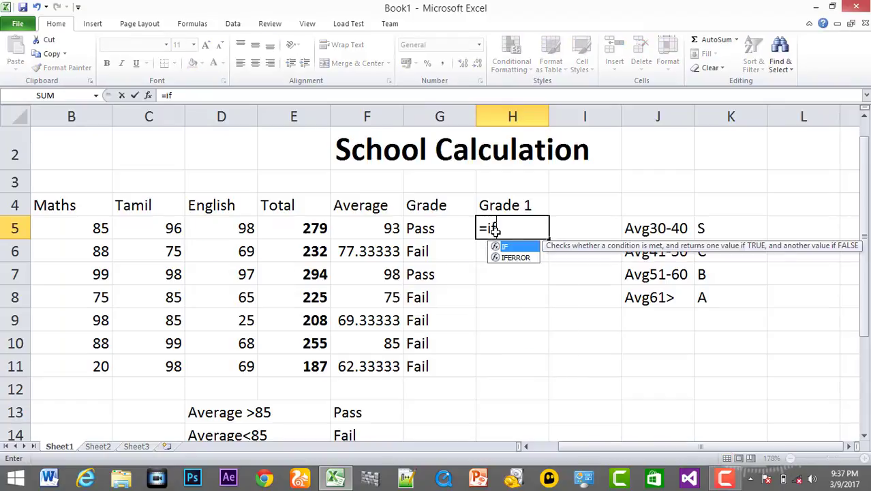
text((a)
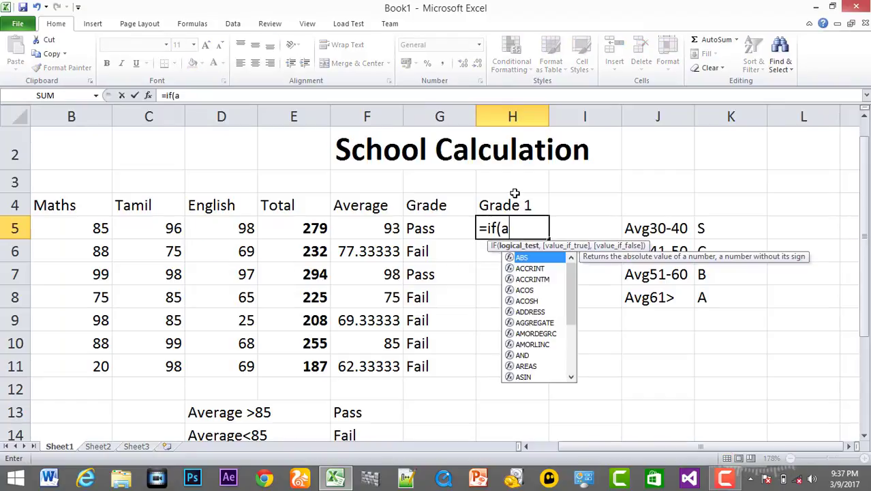
Type =if(F5>75,"A",if(F5>65,"B",if in H5, triggering a missing-parenthesis warning
key(BackSpace)
click(377, 231)
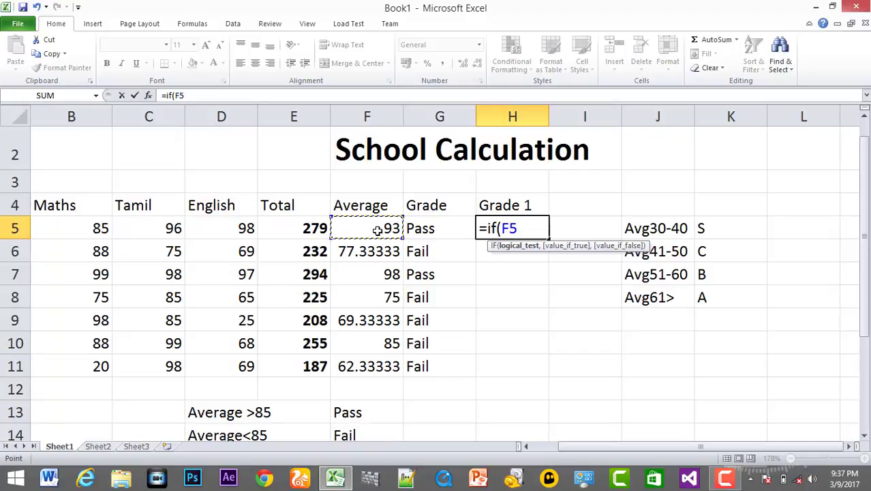
text(>75,)
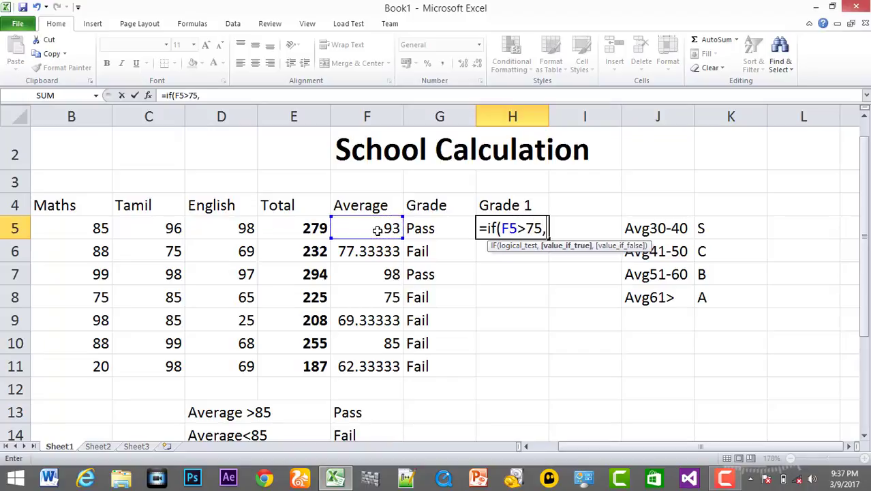
text("A")
text(,if)
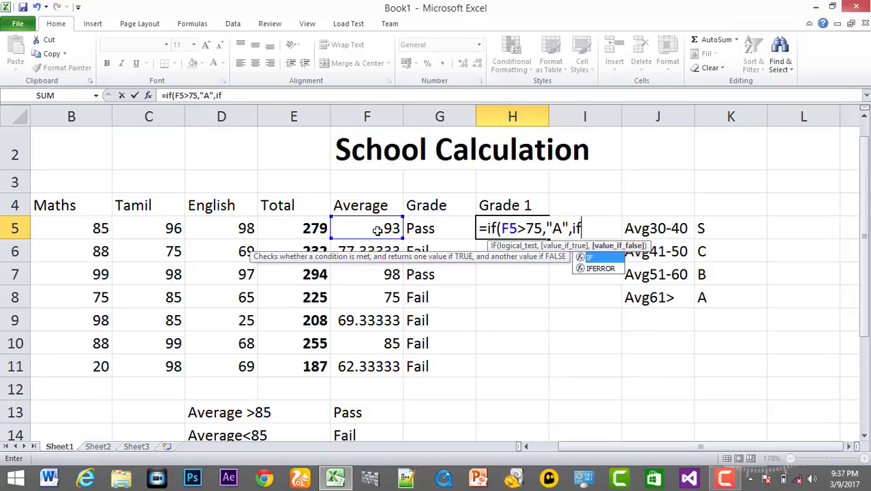
text(()
click(375, 231)
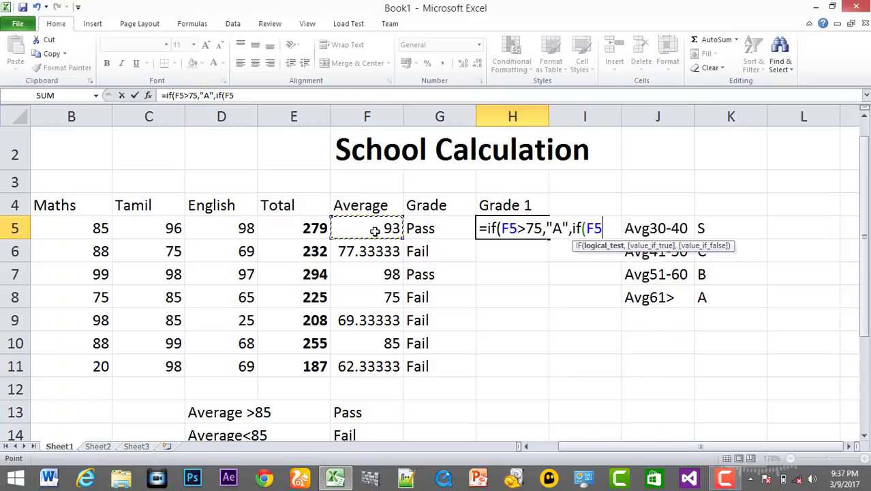
text(>65)
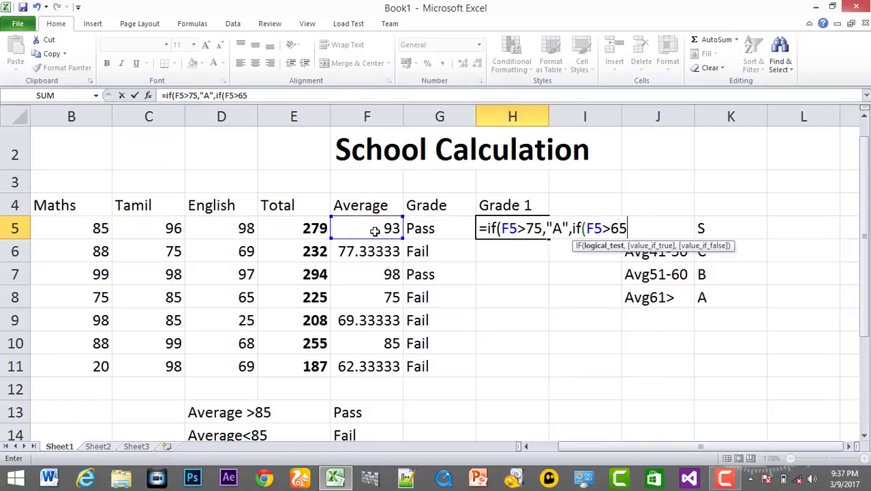
text(,"B)
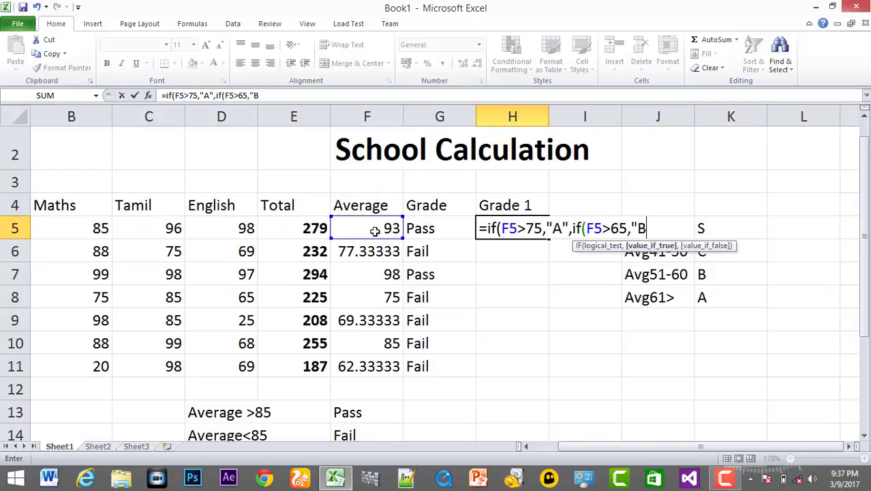
text(",if)
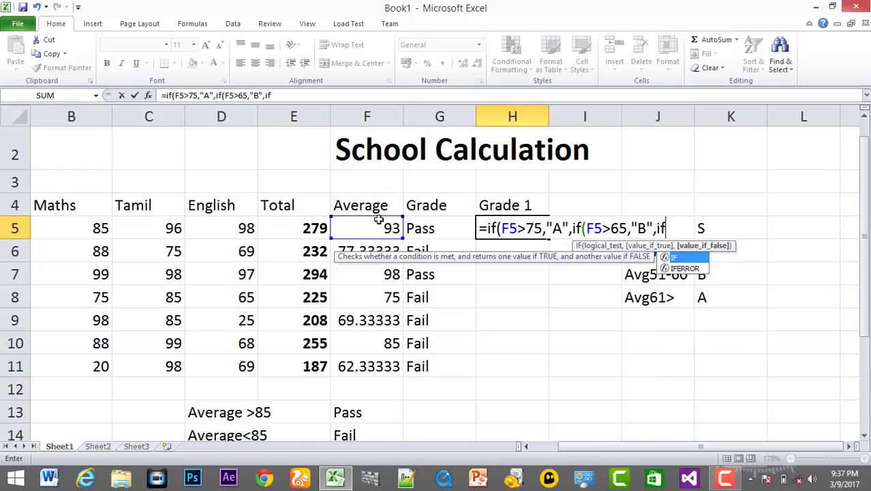
click(380, 231)
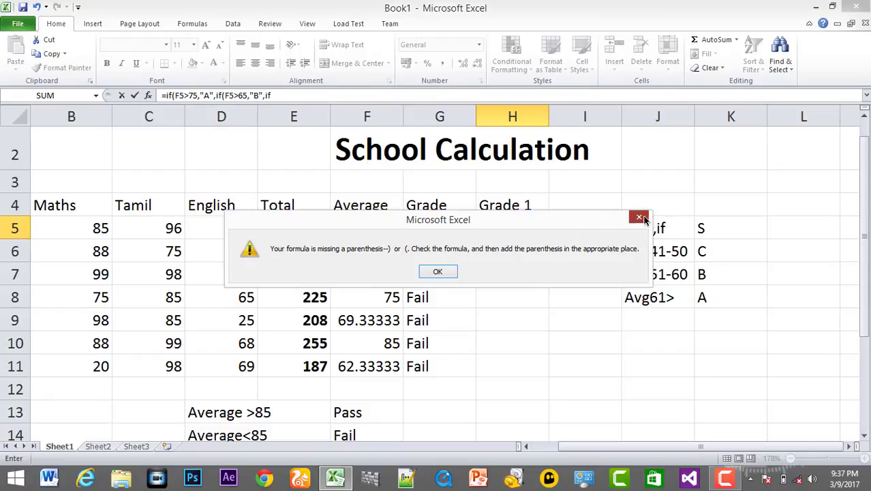
Dismiss the warning and finish H5 with (F5>55,"C","S"))) so it shows A
click(639, 216)
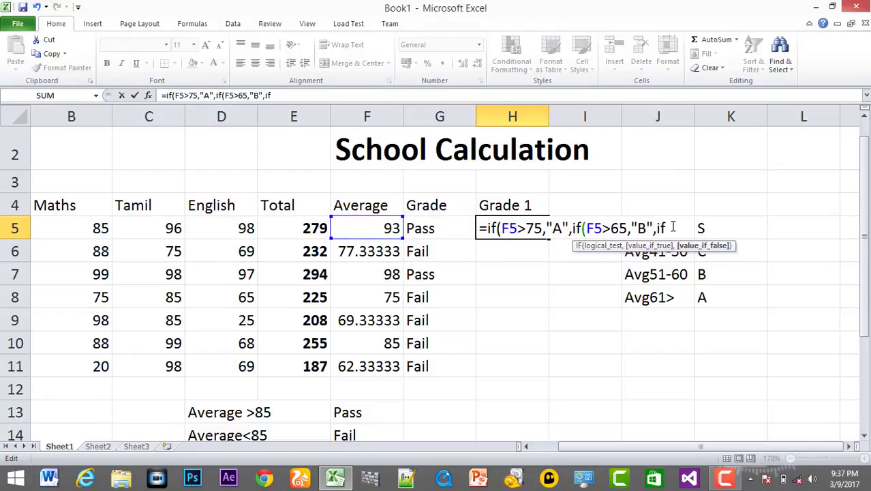
text(()
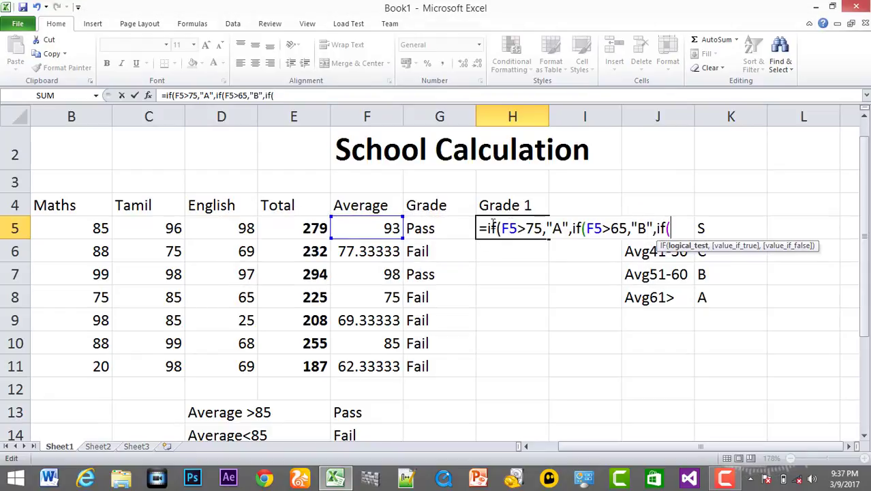
click(361, 227)
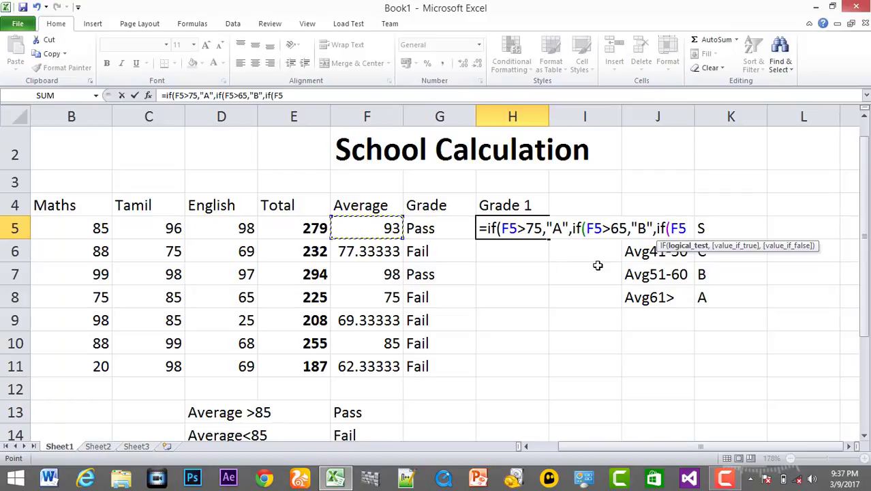
text(>)
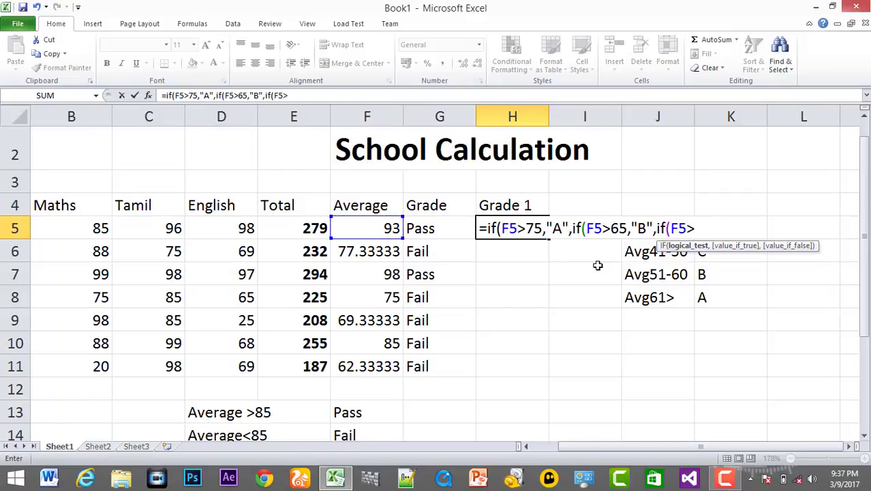
text(55)
text(,"C",")
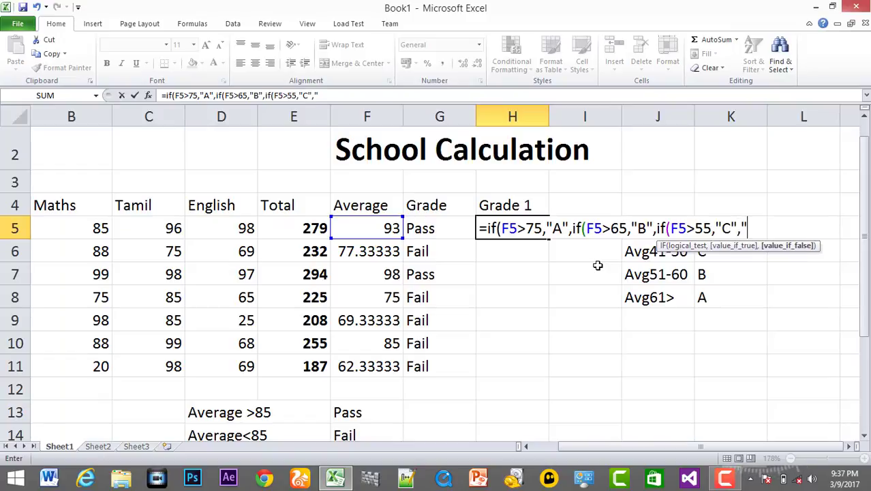
text(S)
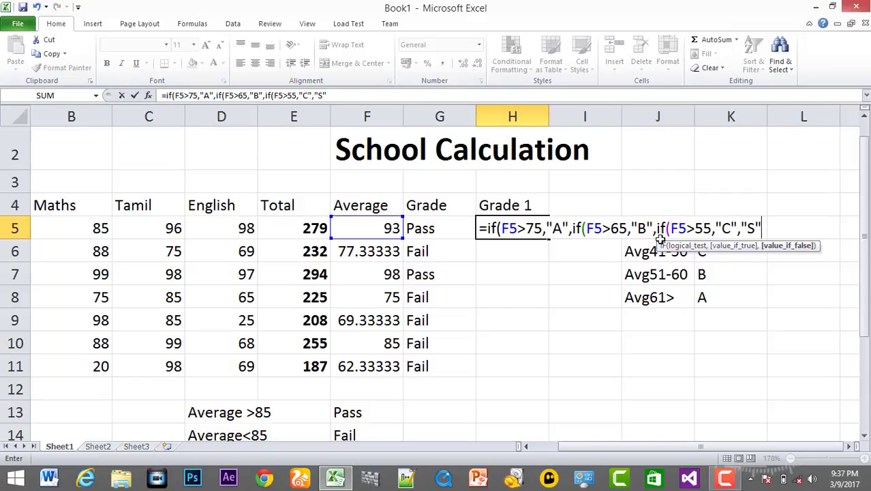
click(665, 229)
click(590, 229)
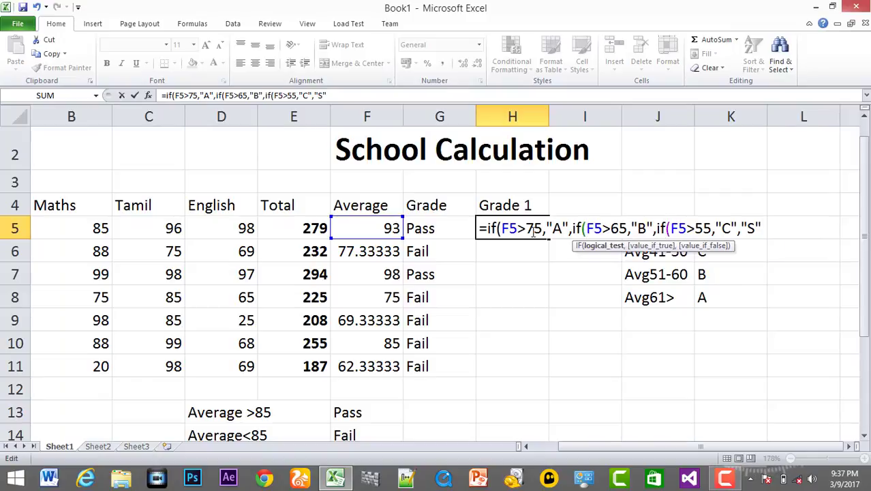
click(772, 227)
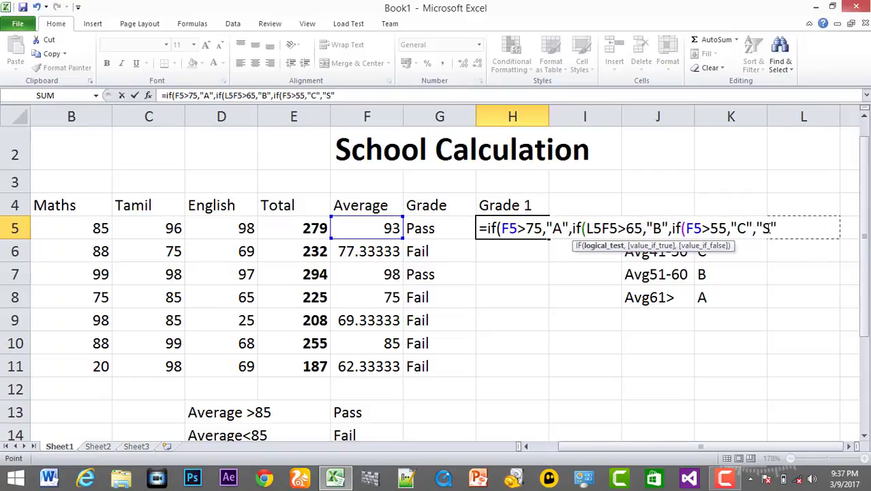
click(233, 95)
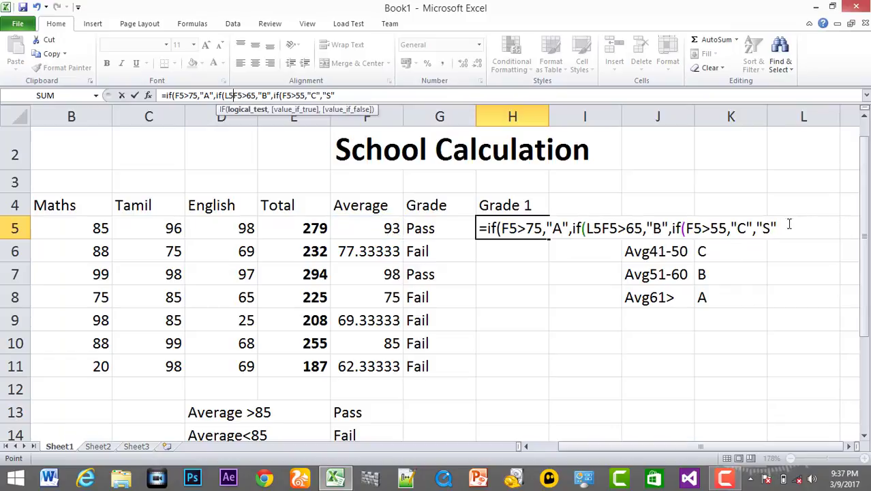
click(348, 95)
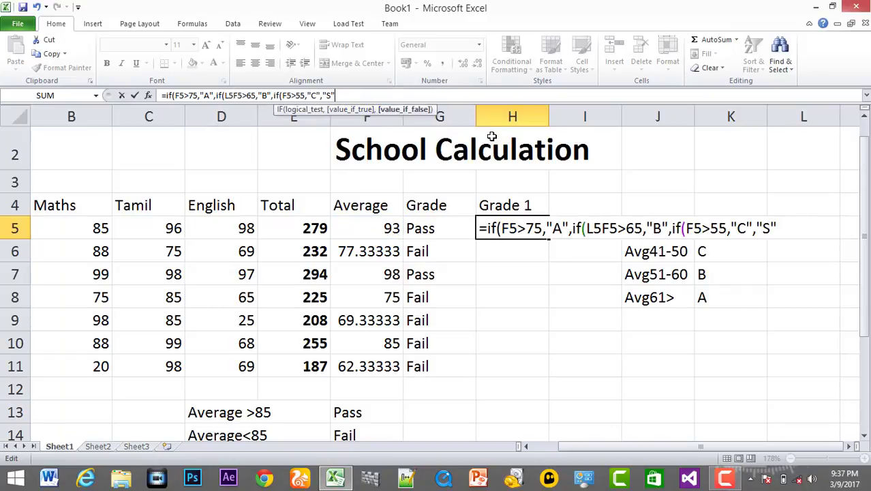
text())))
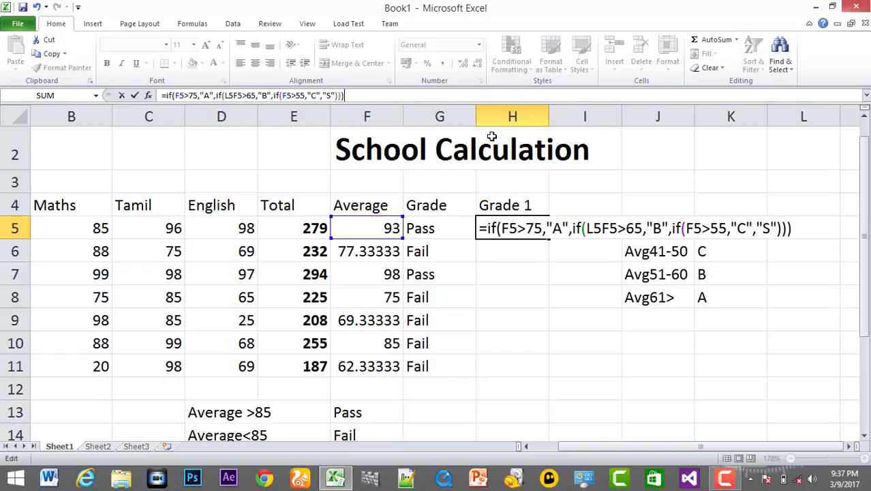
key(Return)
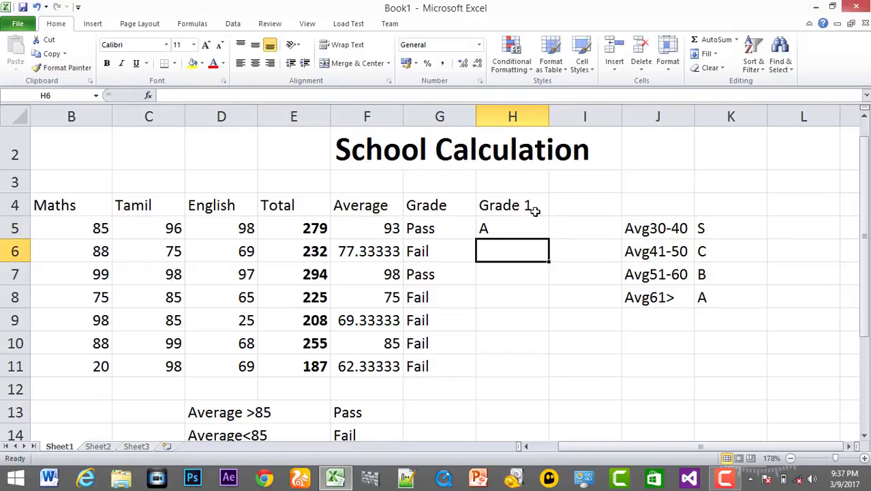
Remove the stray L5 reference from H5's nested IF formula
click(520, 232)
drag(549, 238, 545, 372)
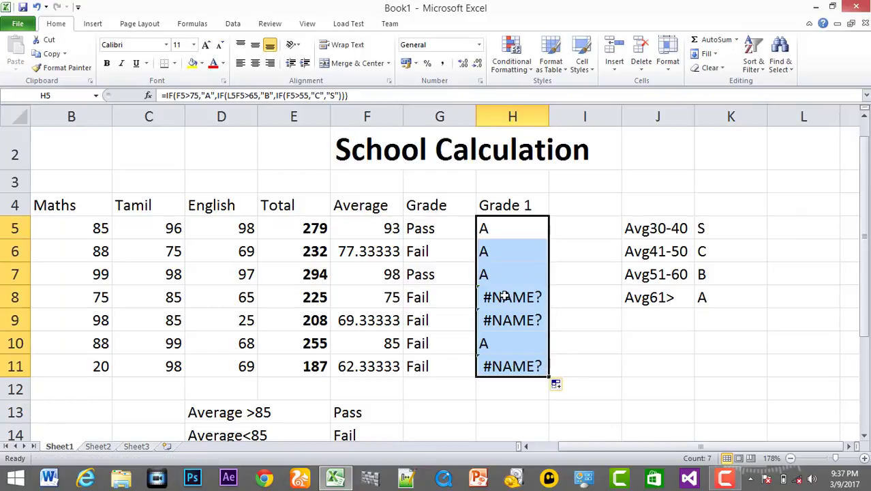
click(491, 227)
double_click(501, 229)
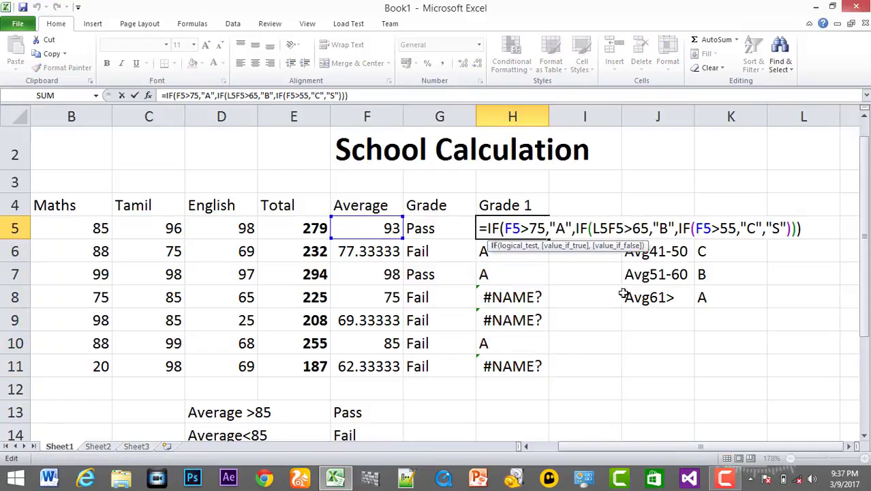
click(608, 228)
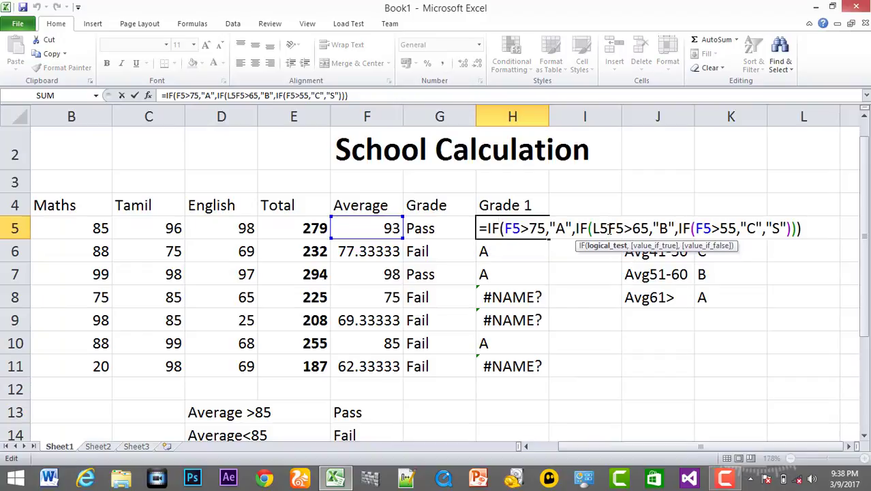
key(BackSpace)
key(BackSpace)
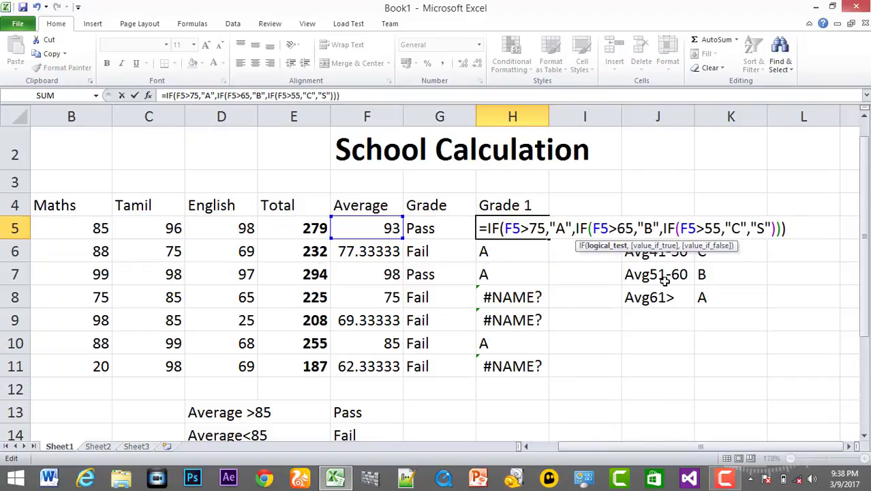
key(Return)
Fill the corrected formula down to H11, giving grades A, A, A, B, B, A, C
click(508, 219)
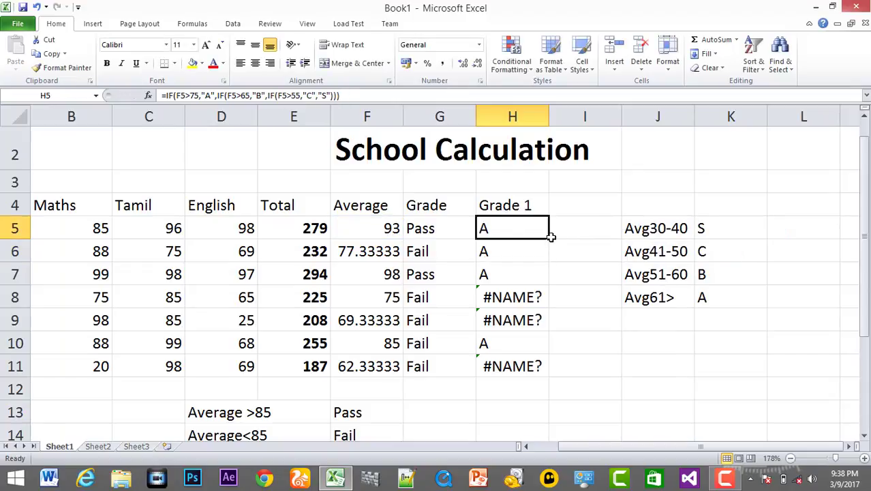
drag(549, 237, 535, 372)
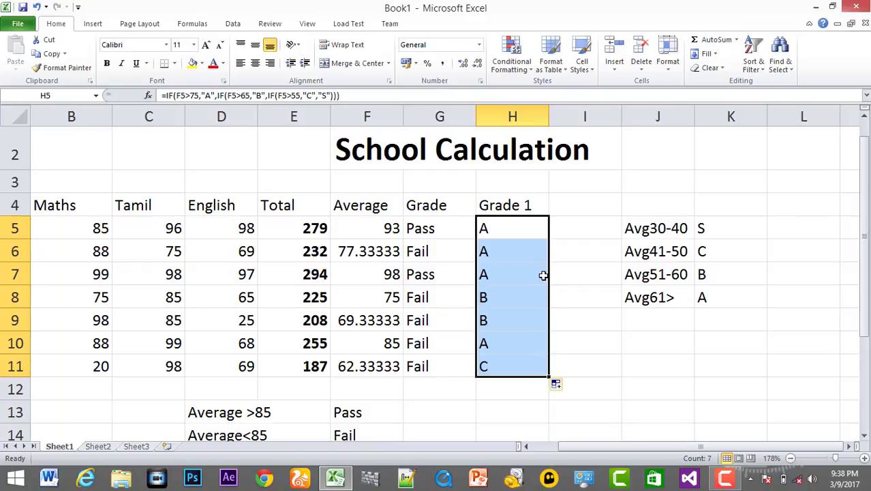
double_click(517, 230)
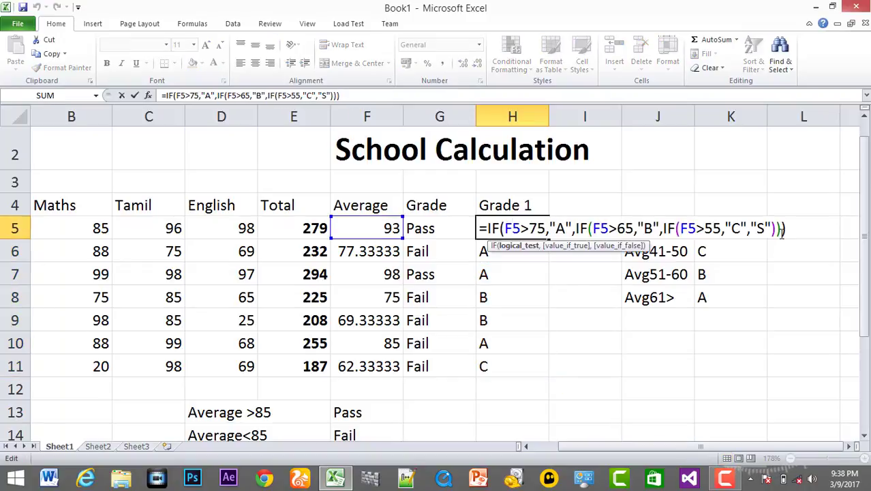
key(Return)
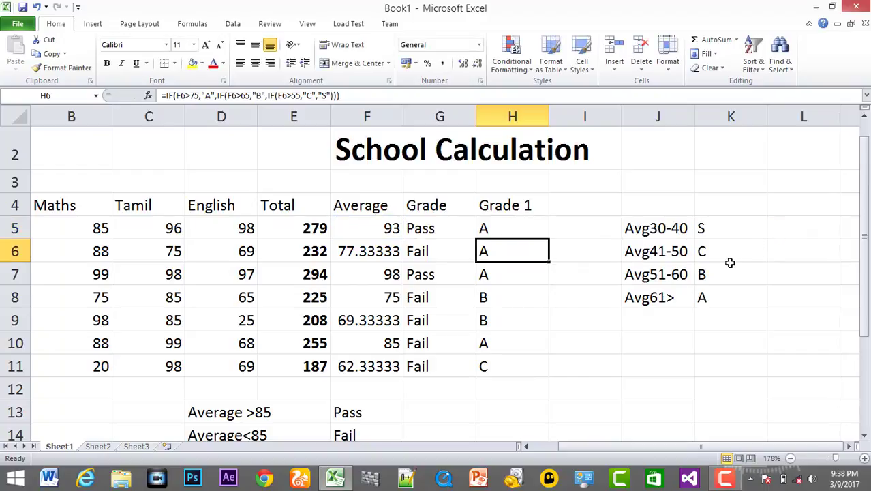
Enter the heading 'Grade 1' in cell I4
click(570, 231)
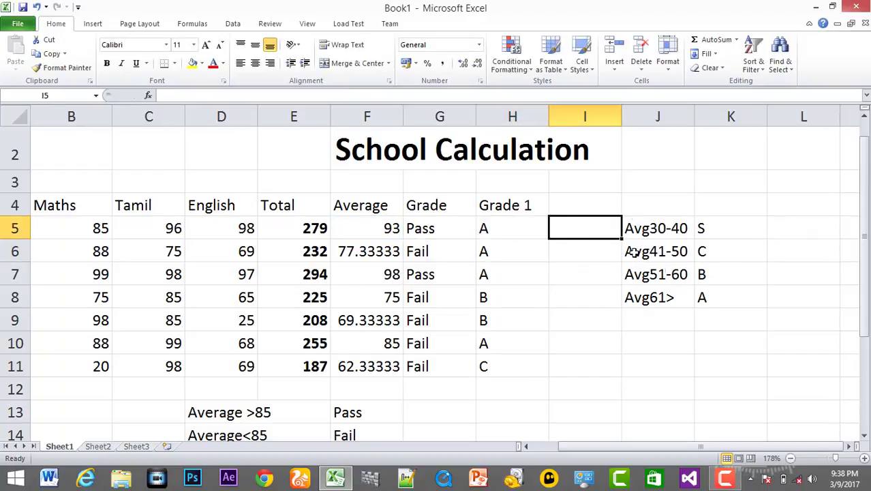
click(656, 298)
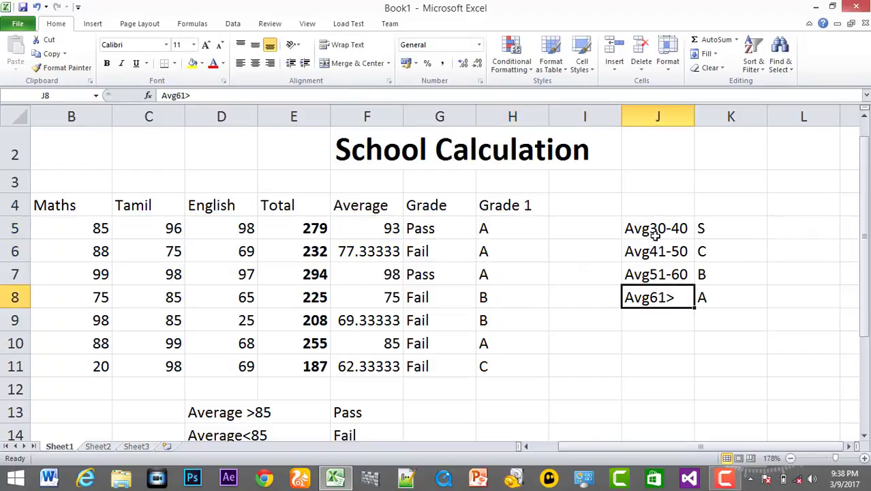
click(654, 229)
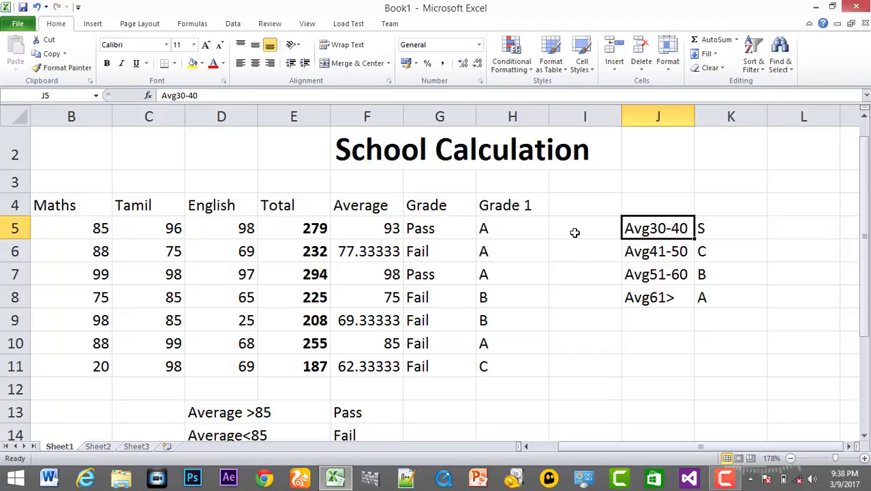
click(566, 206)
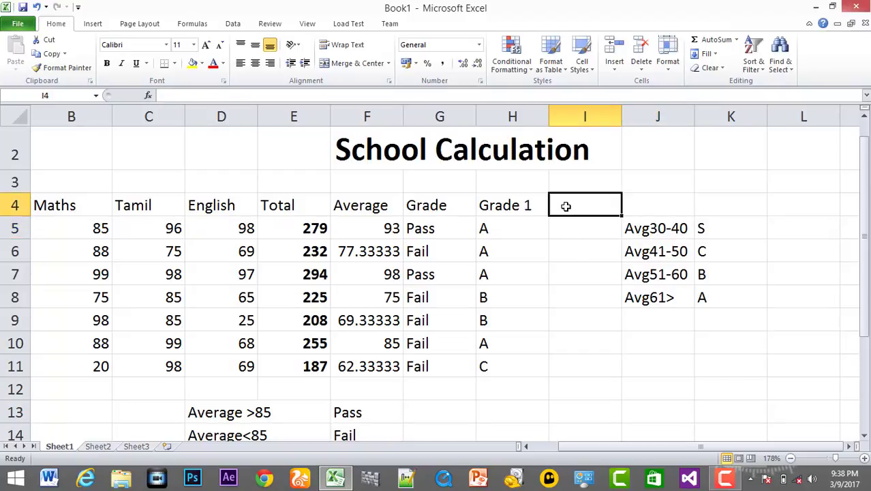
double_click(566, 205)
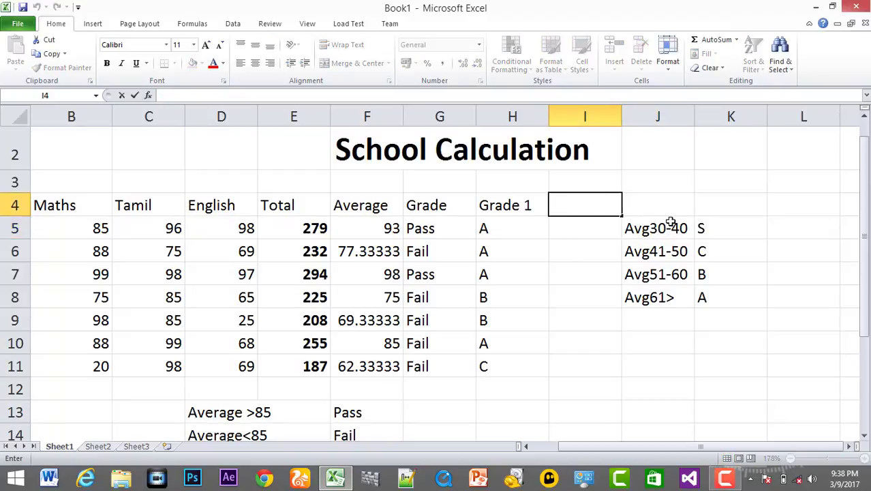
text(Grade)
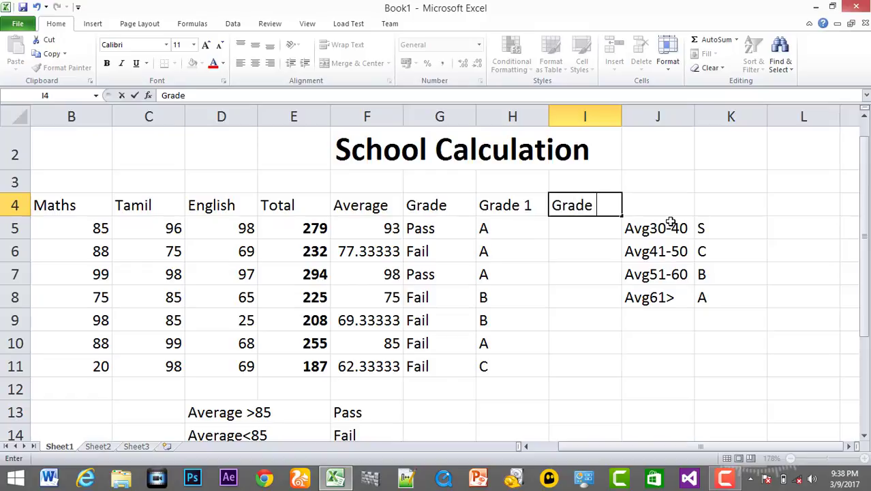
text( 1)
click(581, 229)
In I5 write =if(F5>61,"A",if(F5>51,"B",if(F5>41,"C","S"))) grading the F5 average
text(=)
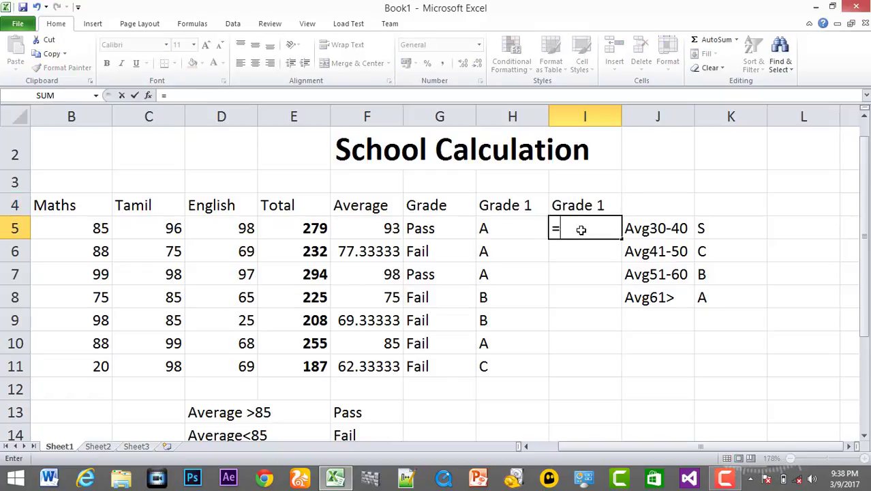
text(if()
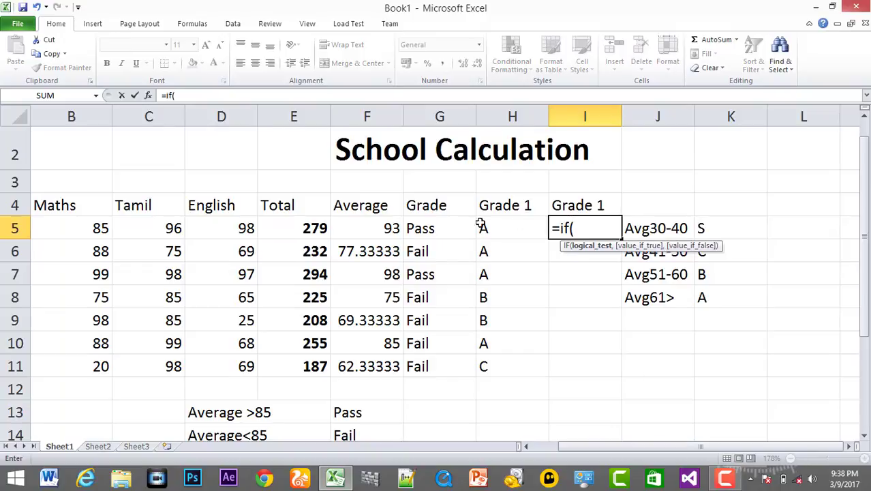
click(379, 232)
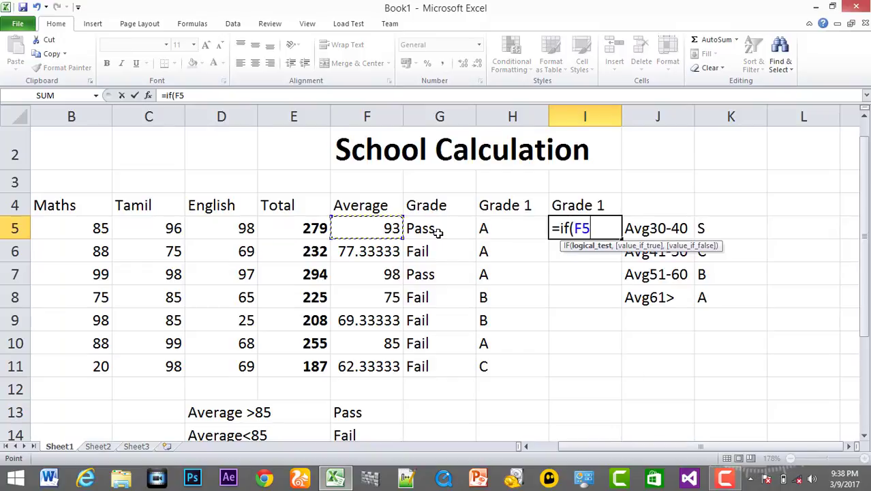
text(>)
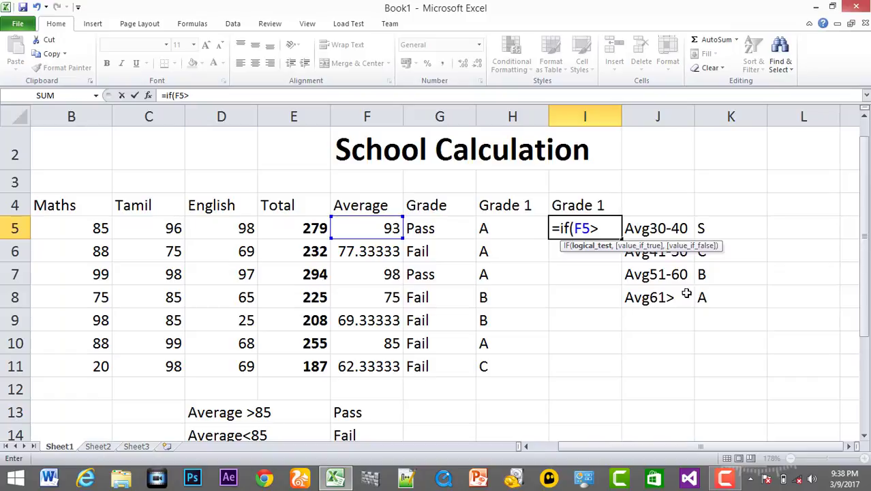
text(6)
text(1,)
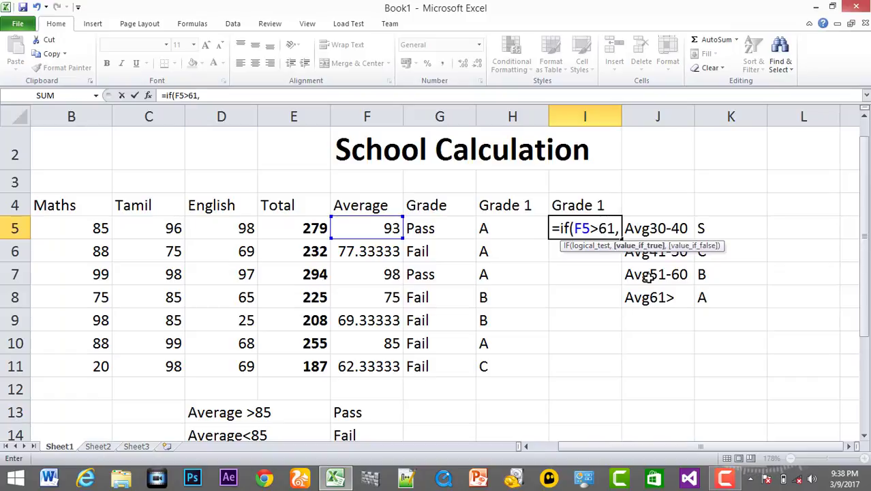
text(Grade 1)
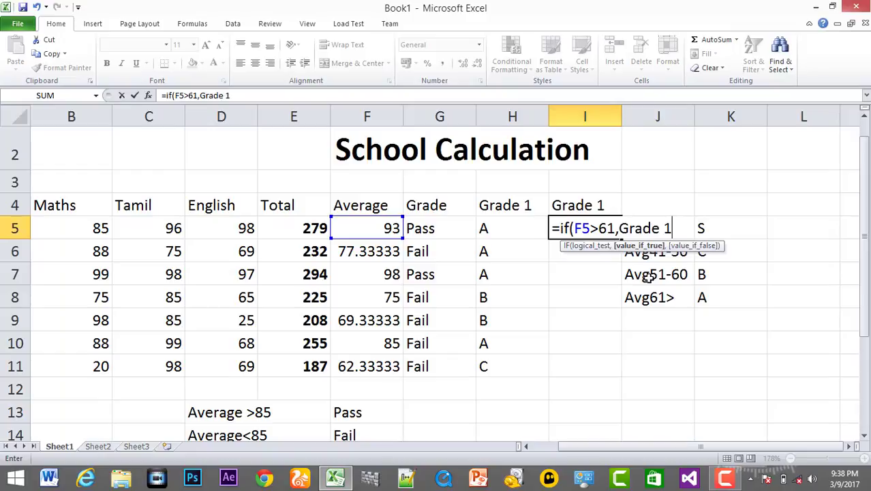
key(BackSpace)
key(BackSpace)
key(BackSpace)
key(BackSpace)
key(BackSpace)
key(BackSpace)
key(BackSpace)
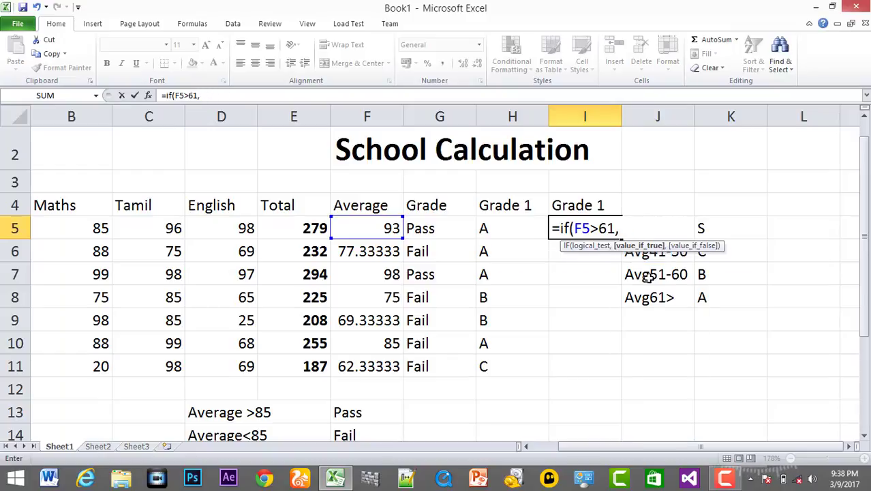
text(A")
text(,)
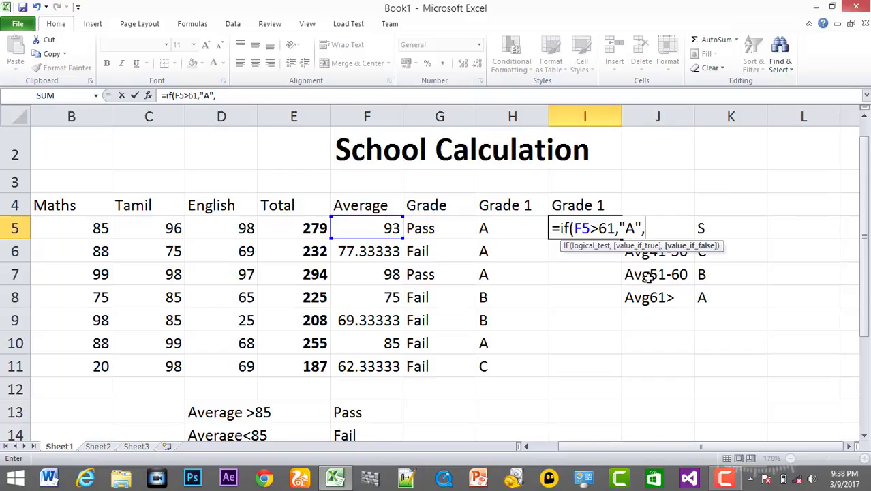
text(if()
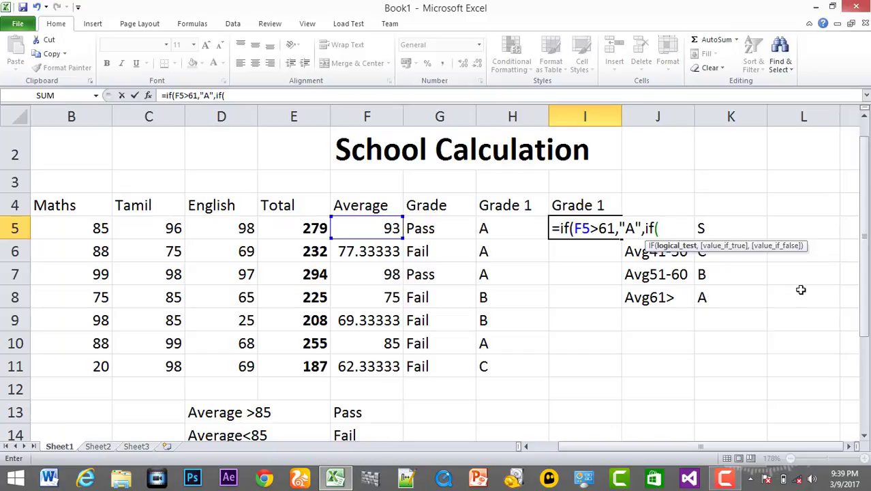
click(367, 227)
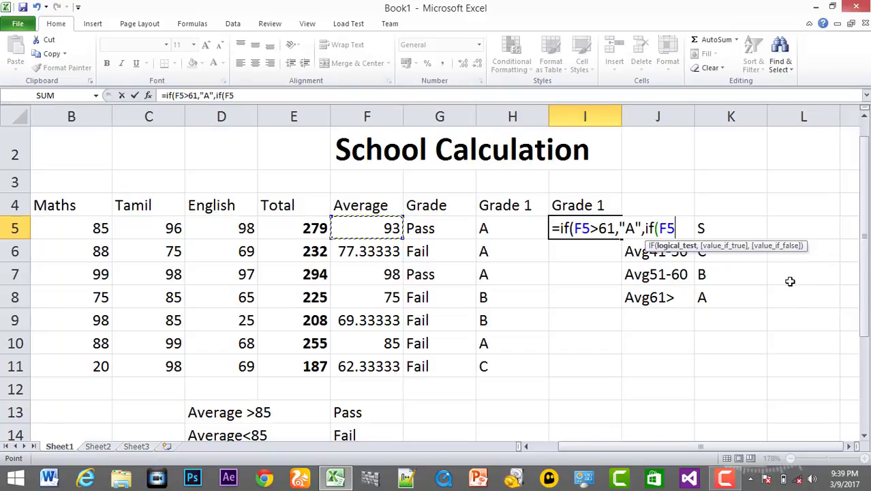
text(>)
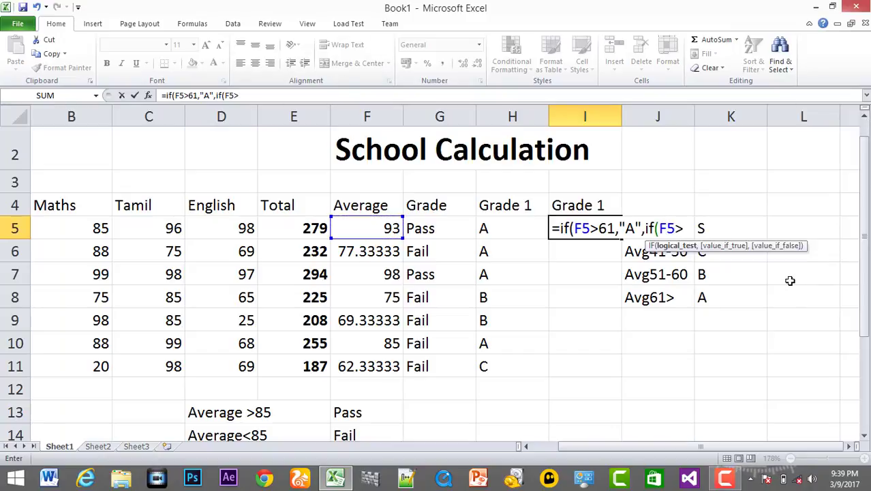
text(51,)
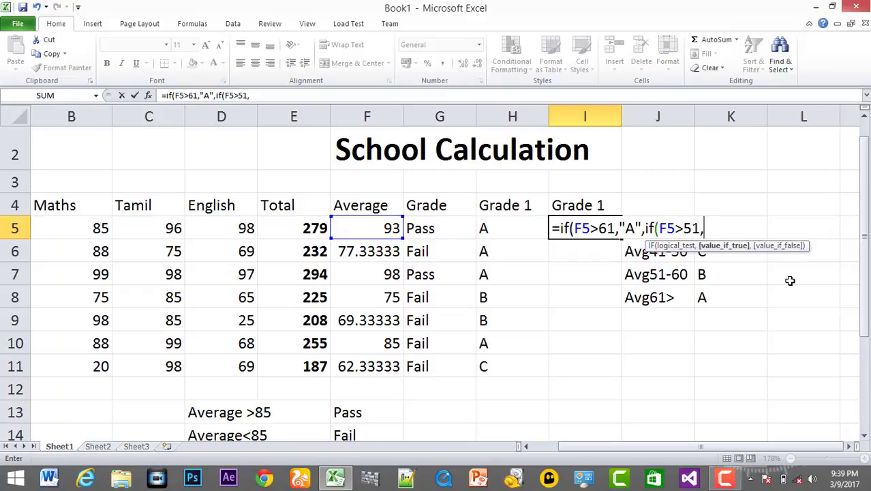
text(")
text(B")
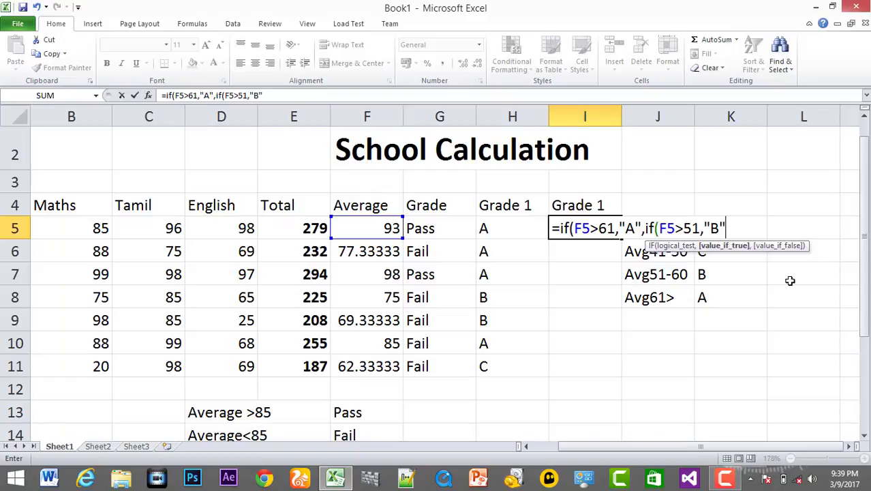
text(,if()
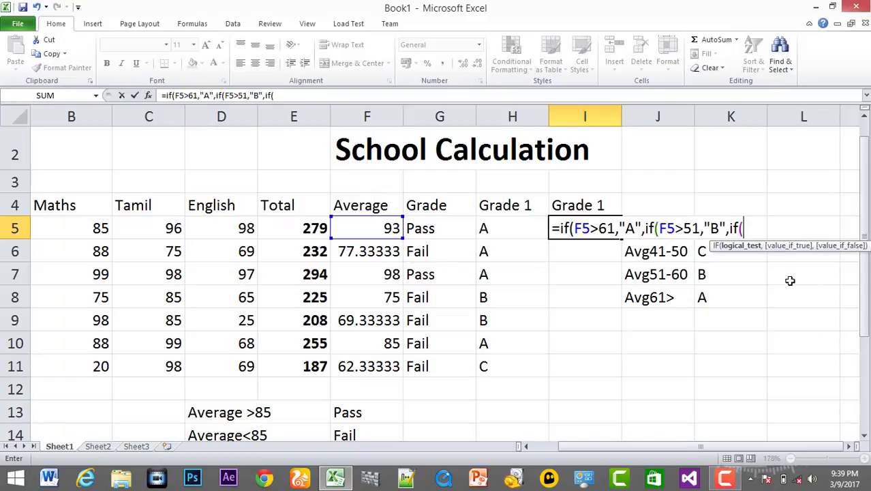
click(376, 225)
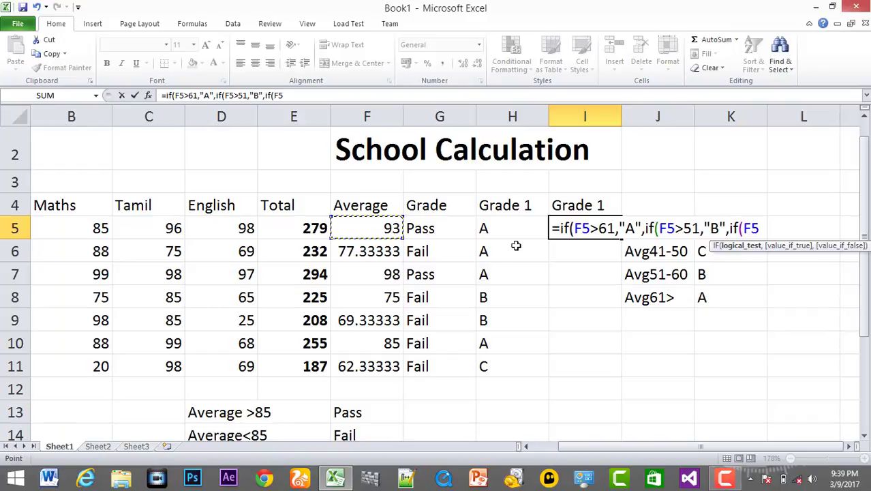
text(>)
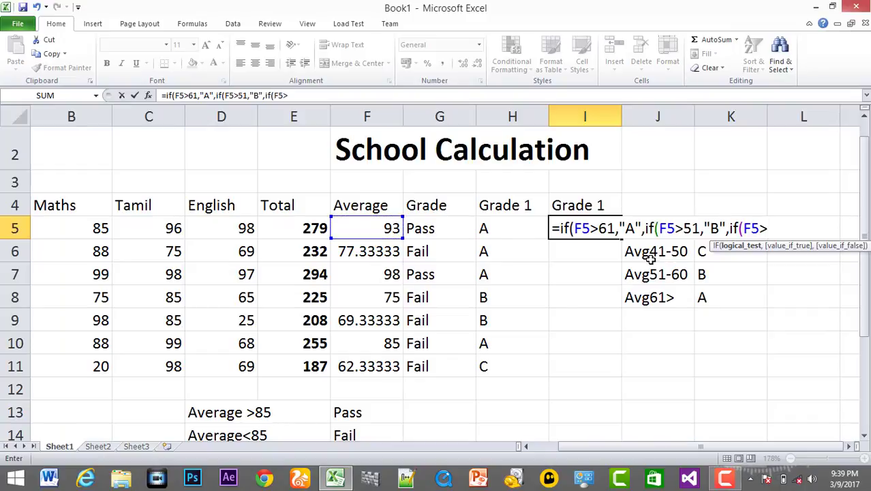
text(41)
text(,")
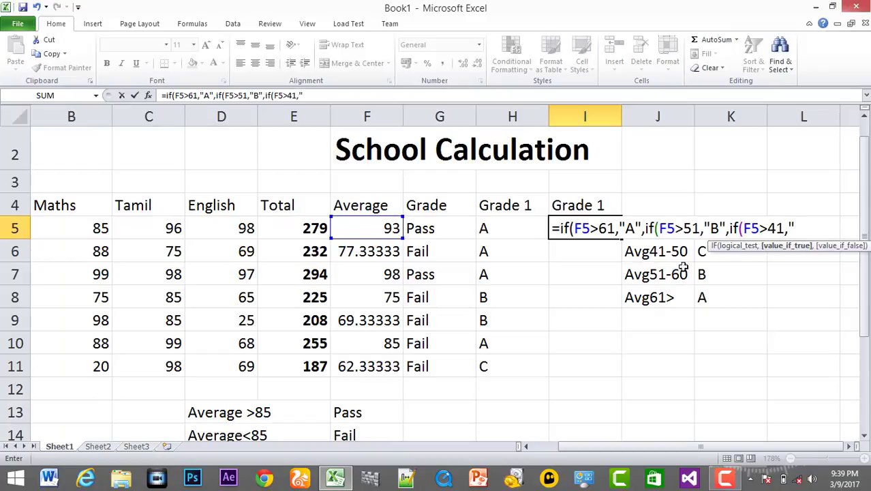
text(C")
text(,)
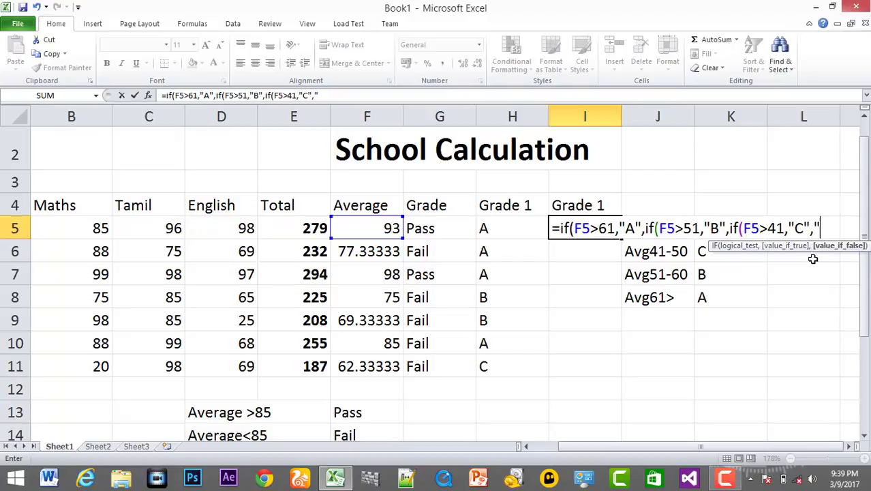
text(S")
text())))
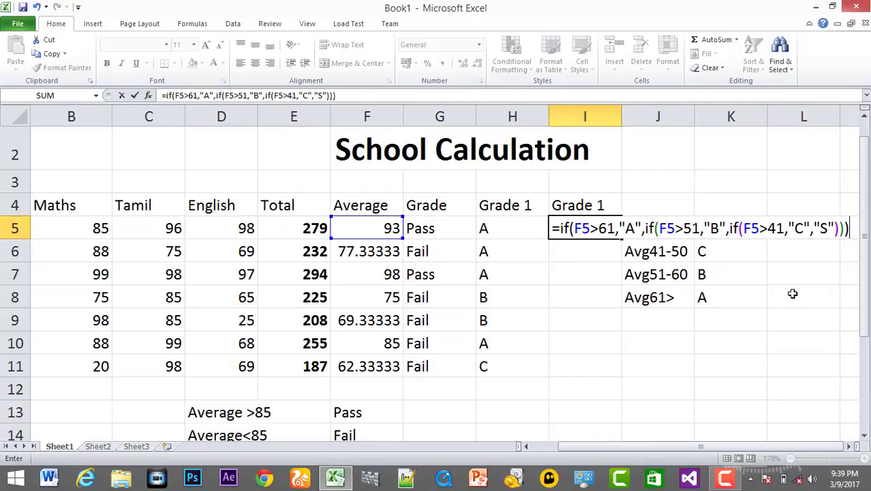
Commit the I5 grade formula, fill it down to I11, and check I10's copy
key(Return)
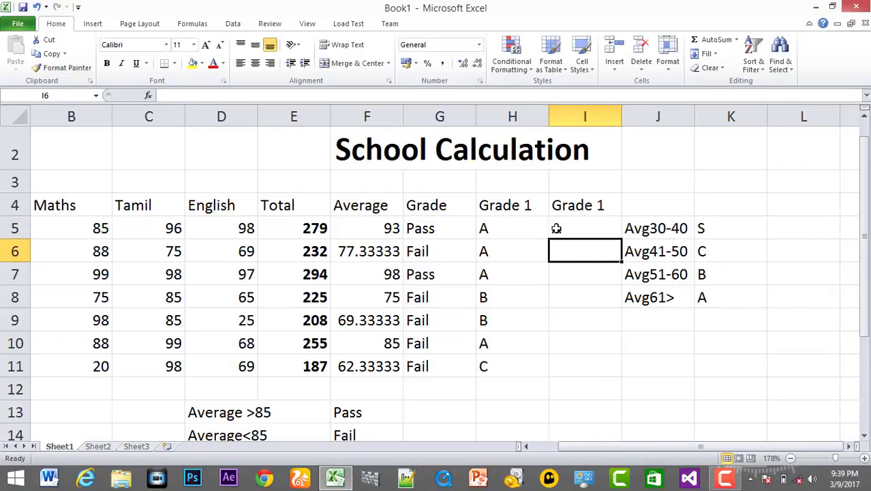
click(555, 228)
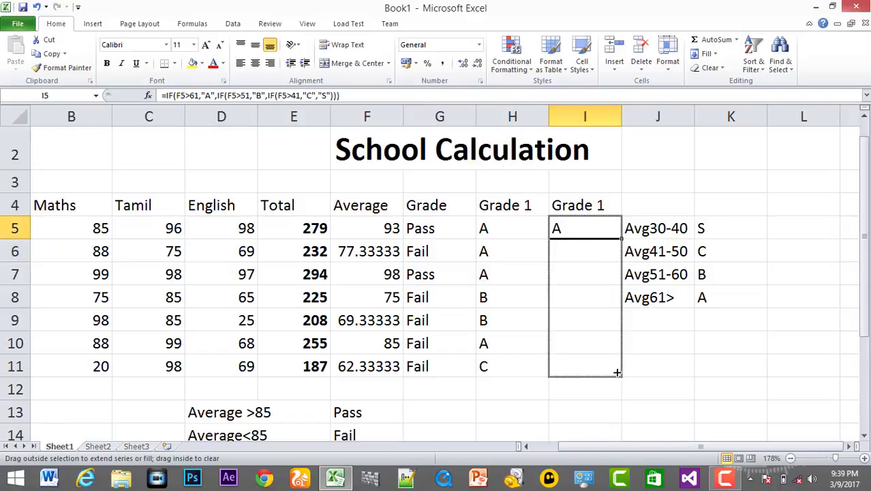
drag(620, 240, 614, 370)
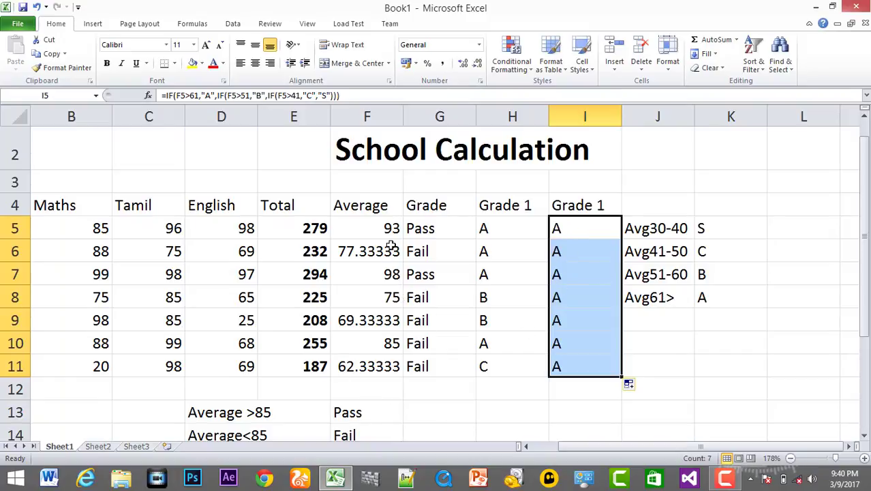
click(602, 346)
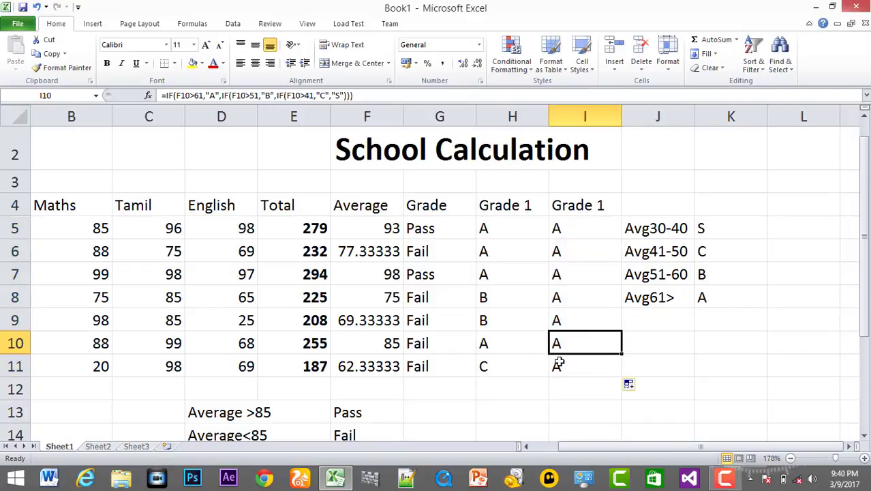
Change marks to English 55 in rows 6 and 7, Tamil 20 in row 7, Maths 10 in row 9
click(236, 245)
text(5)
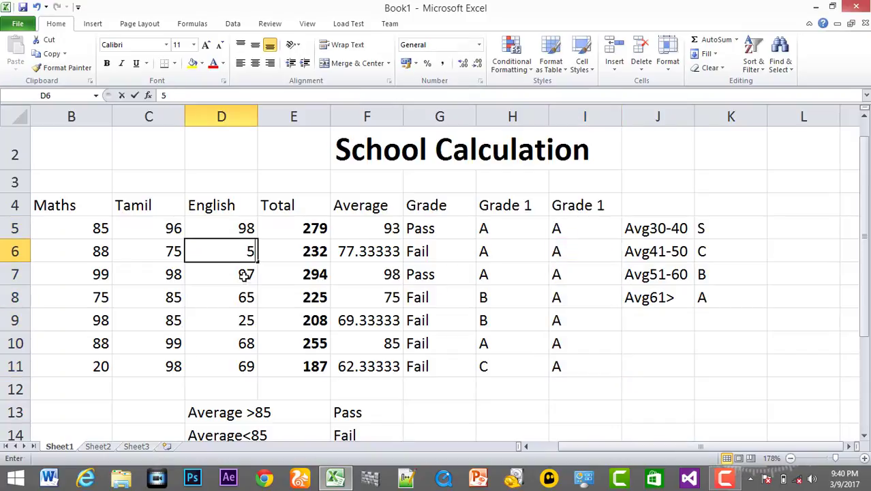
text(5)
click(243, 296)
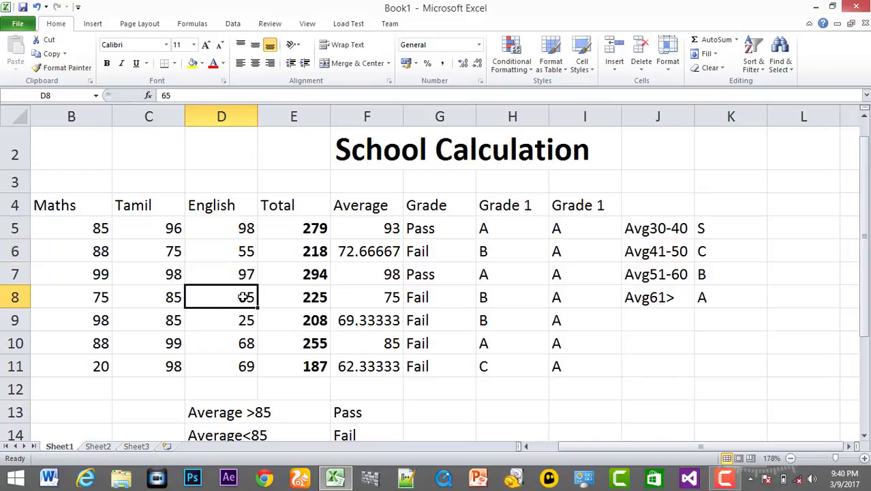
click(247, 273)
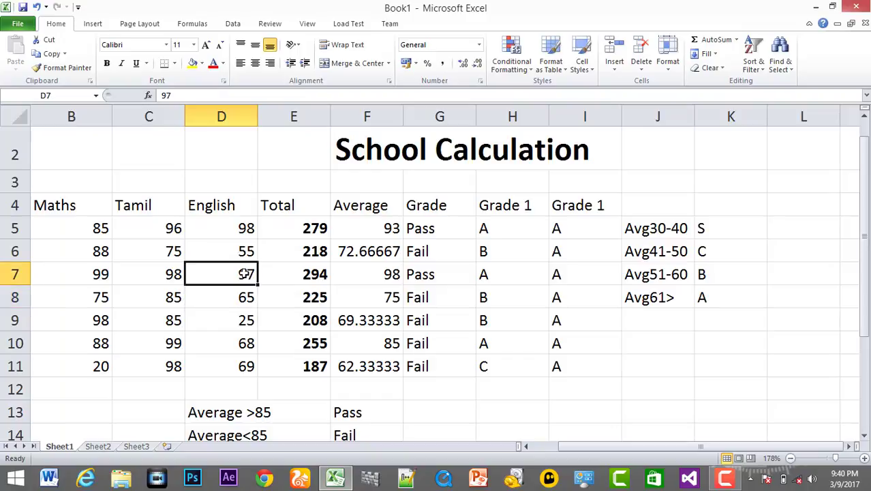
text(55)
click(177, 274)
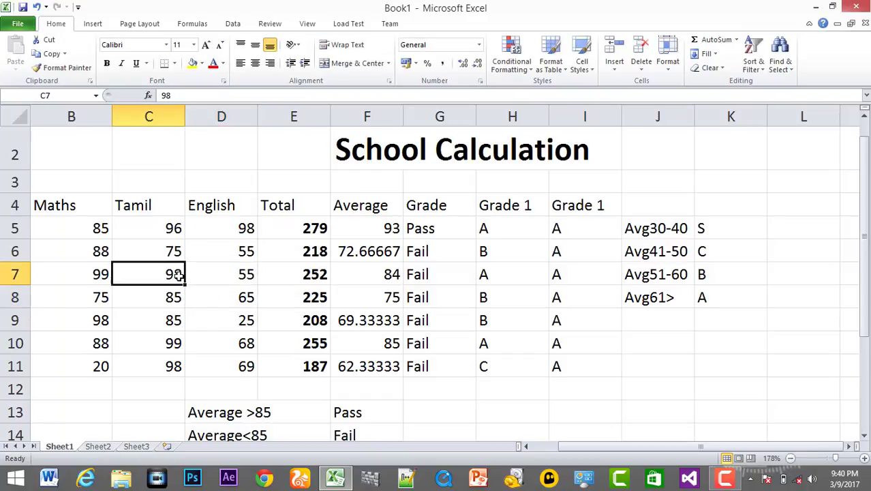
text(20)
click(177, 297)
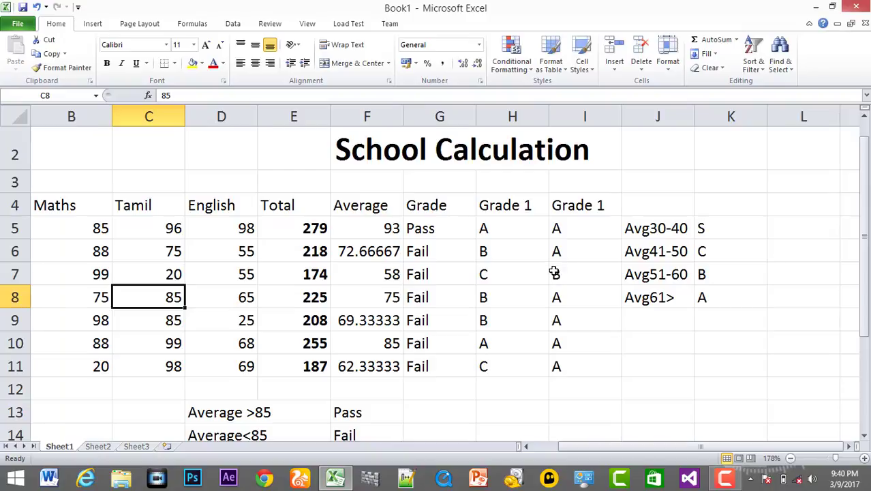
click(101, 320)
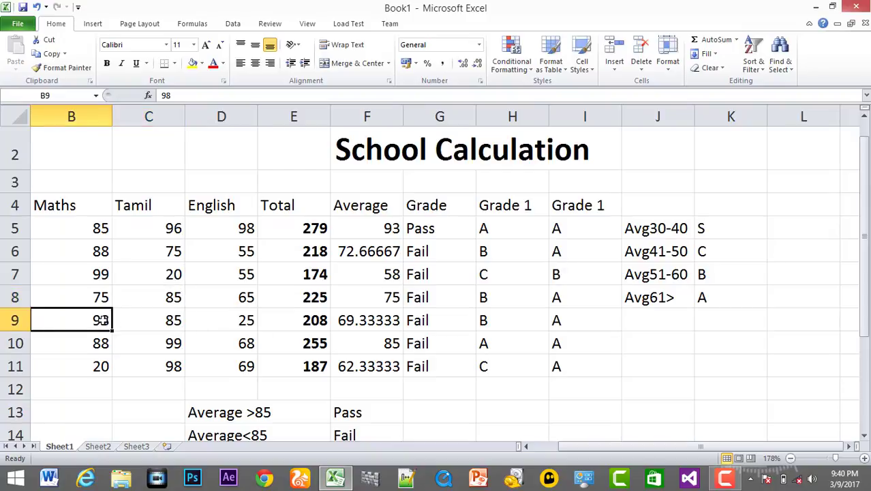
text(10)
click(186, 323)
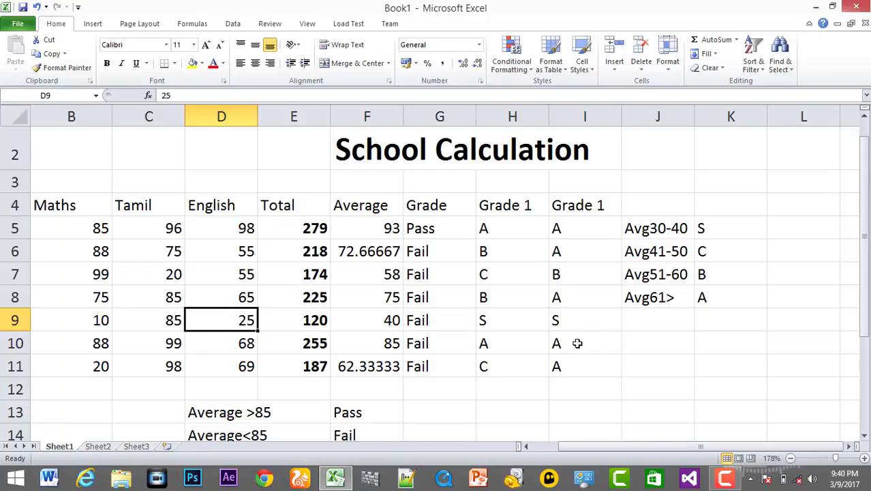
Change row 5's English mark to 55 and Tamil mark to 40
click(221, 230)
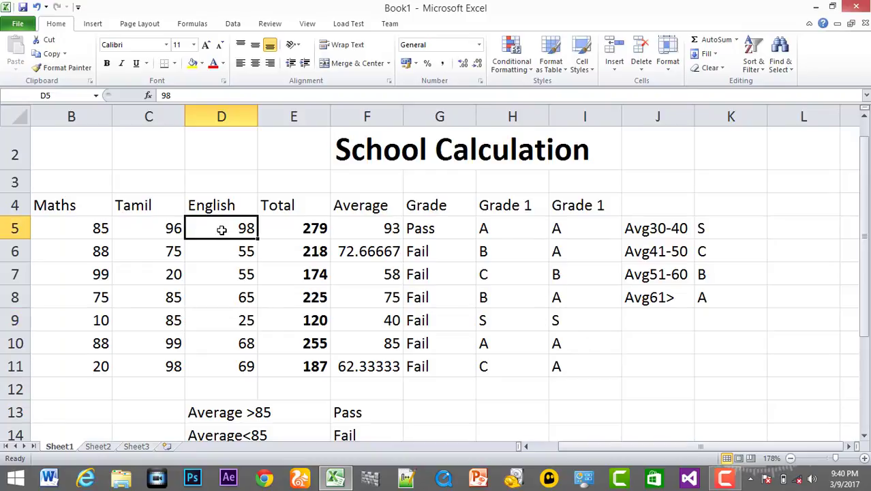
text(55)
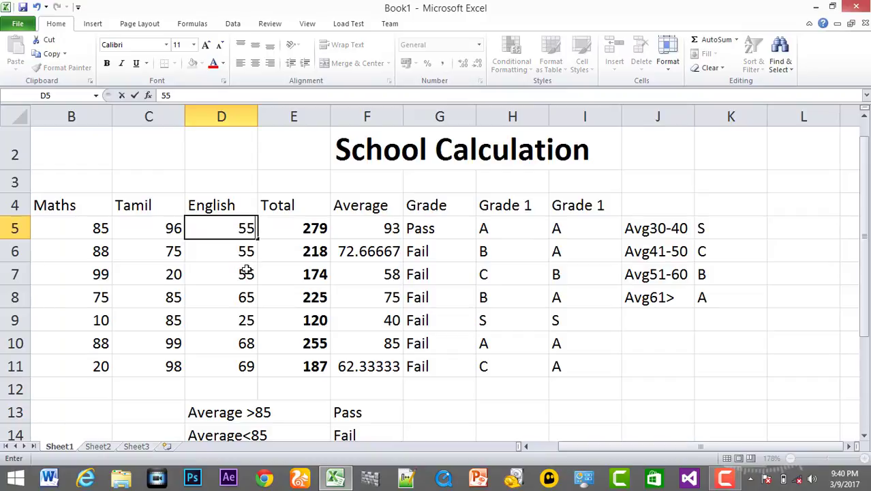
click(246, 271)
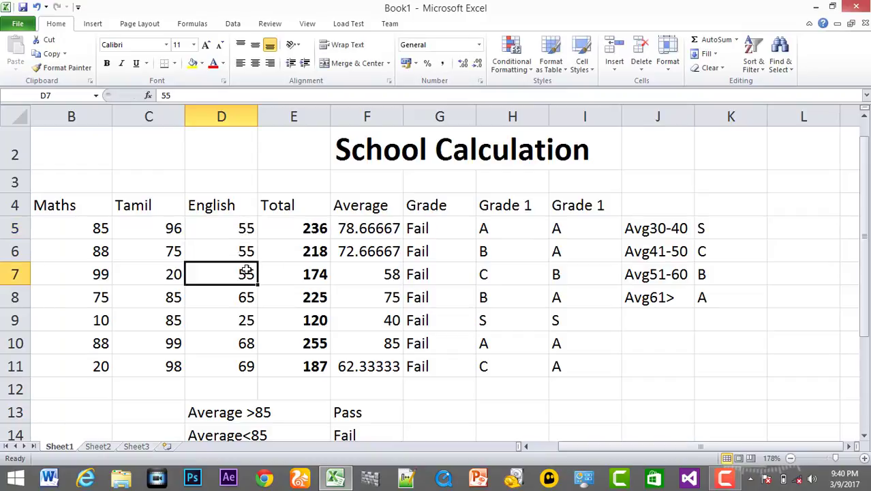
click(151, 226)
text(40)
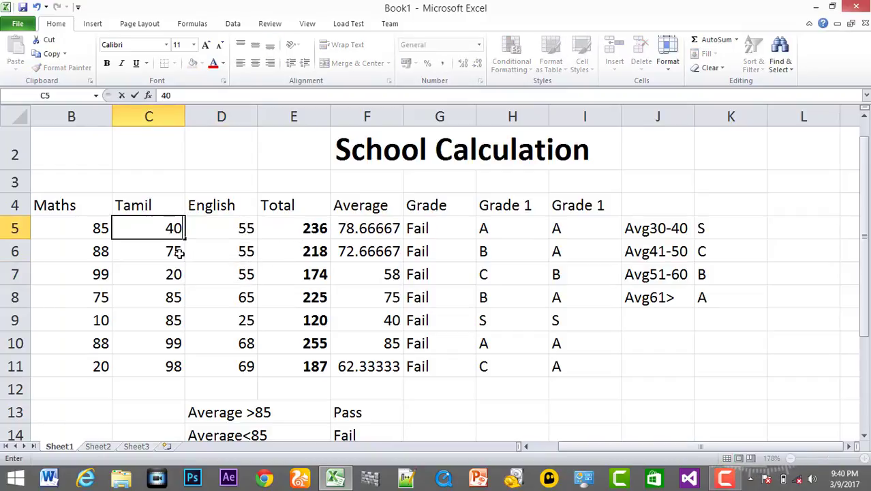
click(199, 299)
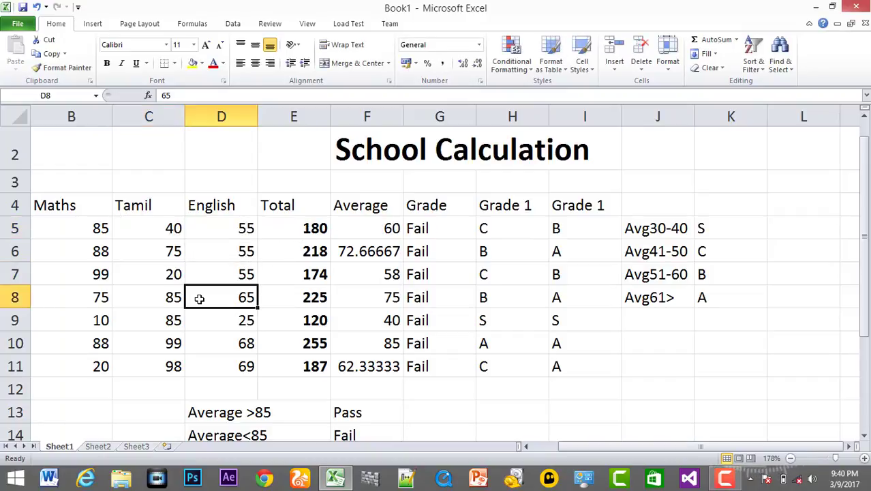
Fix the #NAME? error in I5's grade formula and refill it upward from I11 to I5
click(557, 230)
double_click(557, 231)
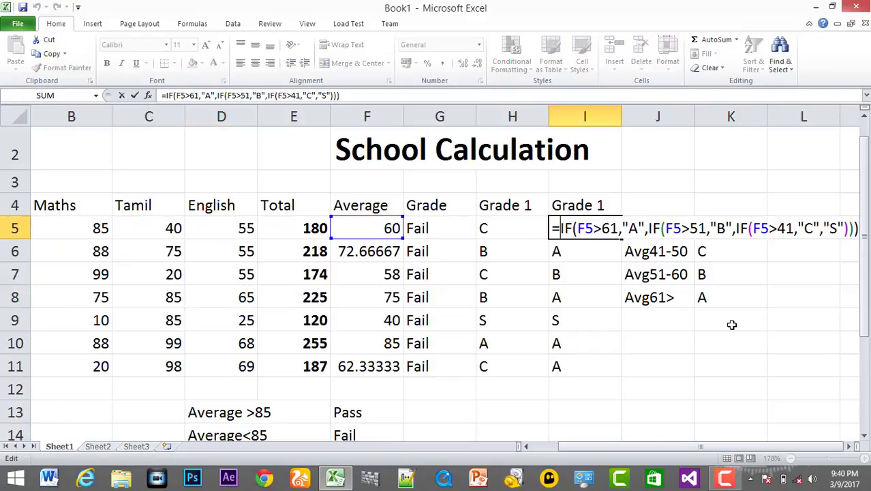
click(732, 321)
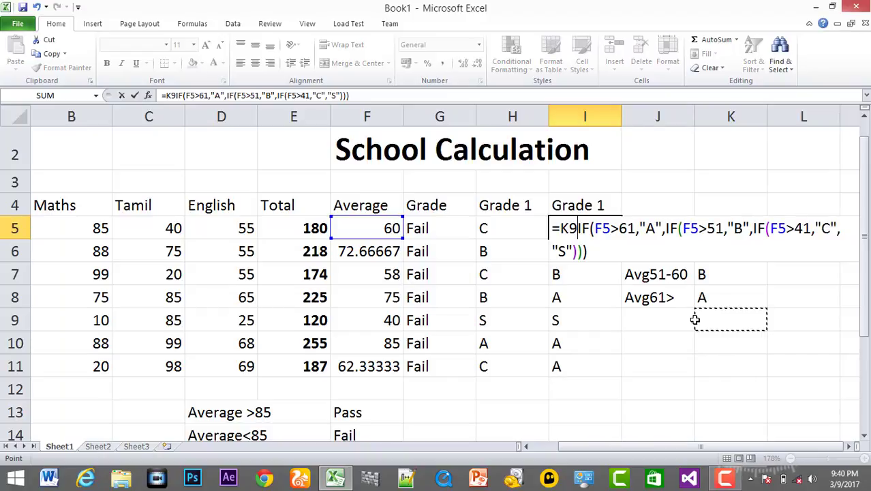
key(BackSpace)
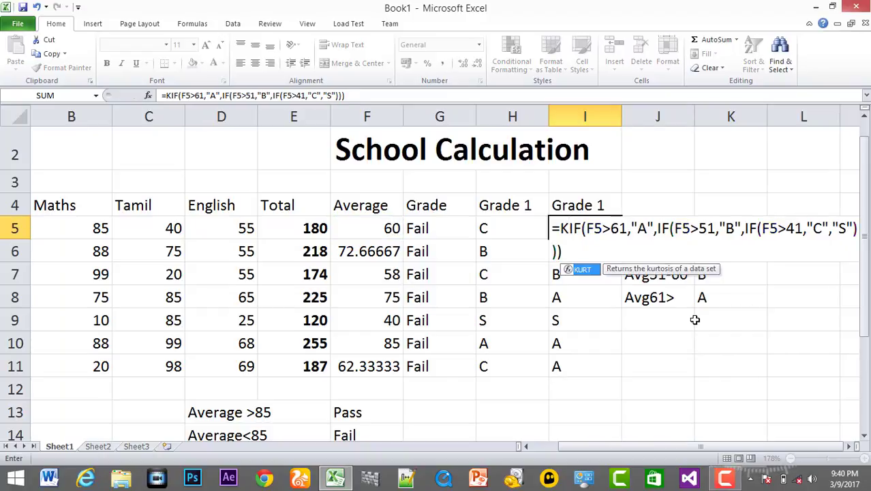
key(Return)
click(584, 364)
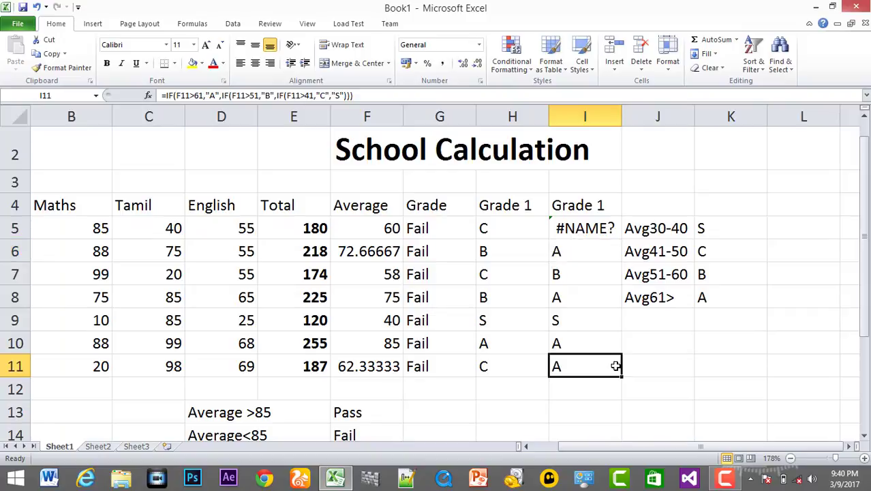
mouse_move(621, 375)
mouse_down()
mouse_move(588, 207)
mouse_move(588, 219)
mouse_move(704, 293)
mouse_up()
click(728, 306)
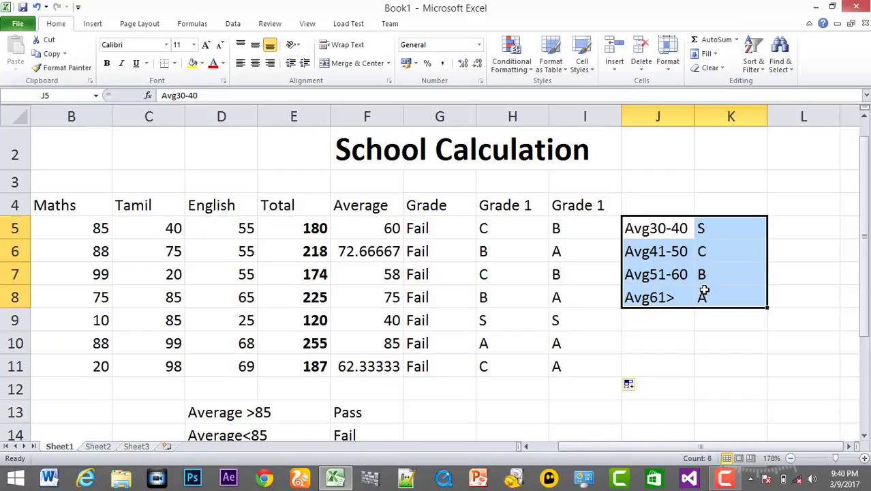
Move the average-range grade key from J5:K8 to start at J10
key(ctrl+c)
click(666, 347)
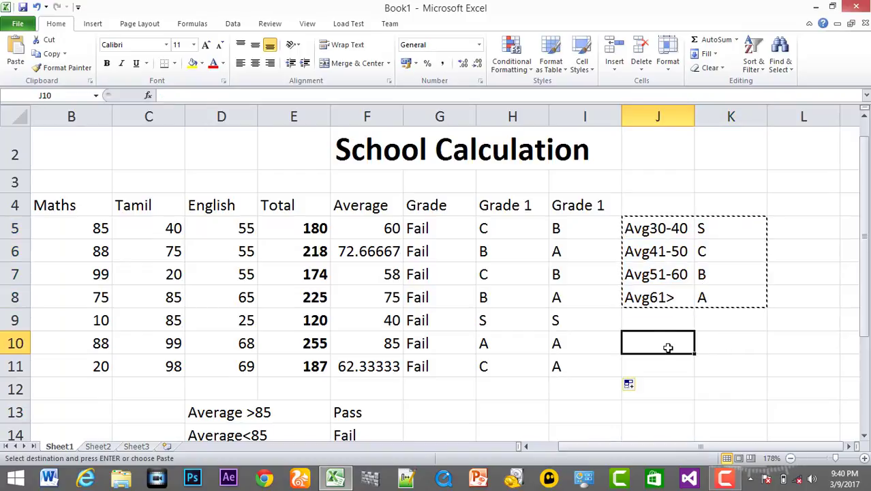
key(ctrl+v)
click(731, 272)
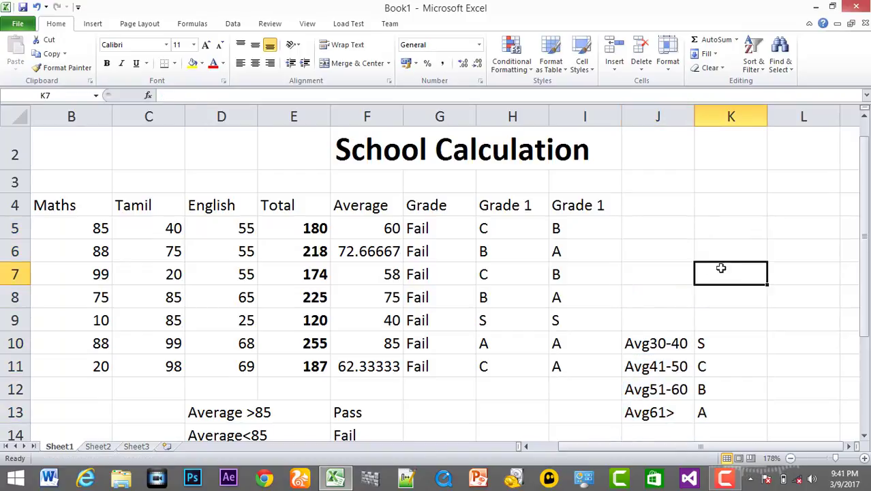
Walk through I5's nested IF formula, highlighting F5 and the first test F5>61
click(586, 228)
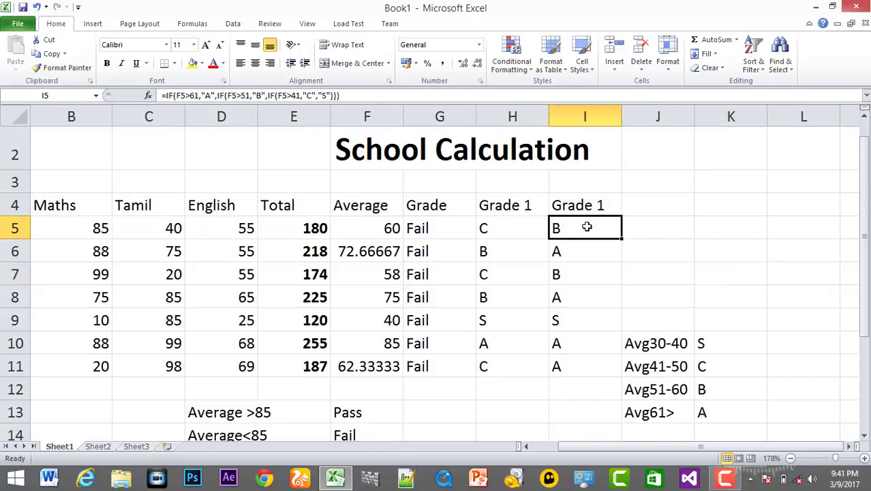
double_click(587, 228)
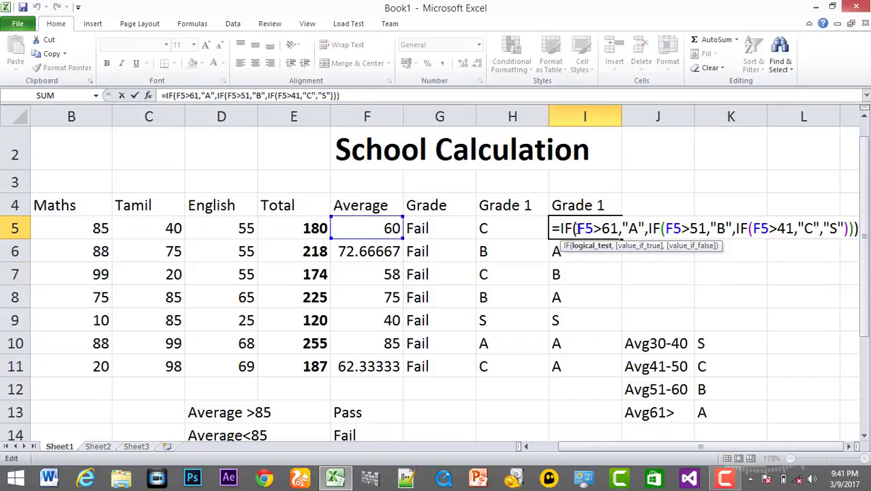
drag(577, 227, 593, 228)
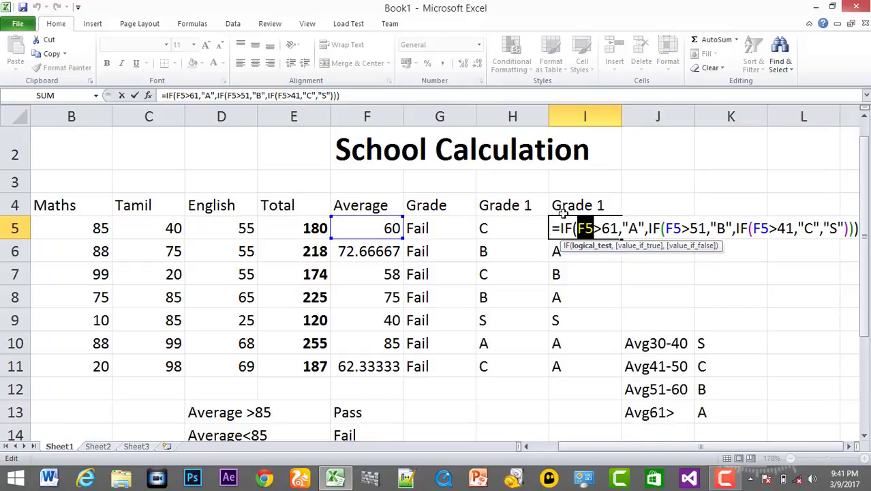
drag(619, 228, 585, 228)
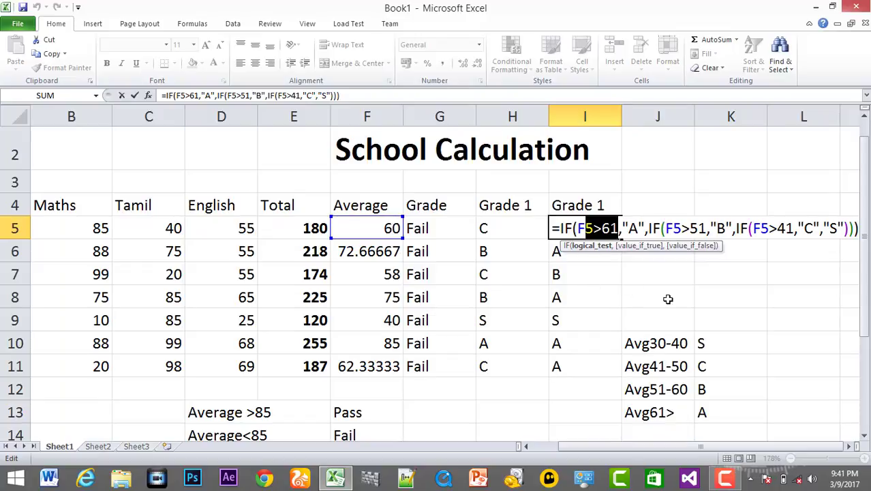
key(Return)
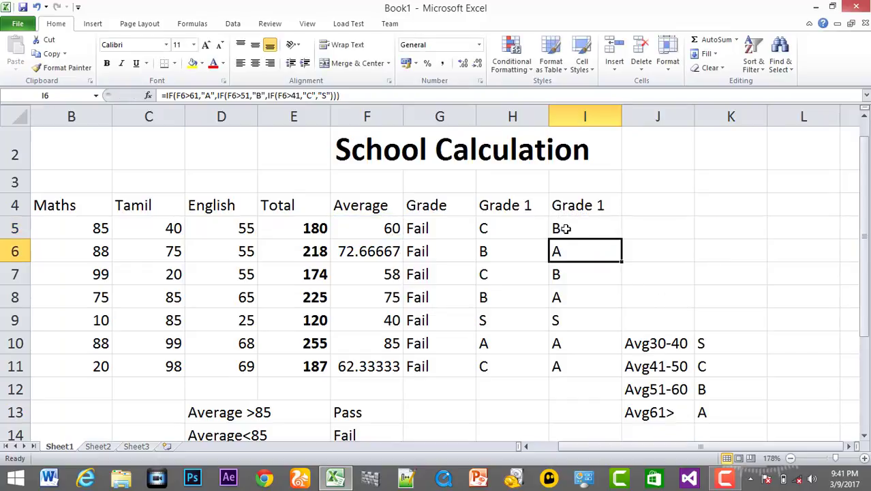
click(563, 226)
double_click(563, 227)
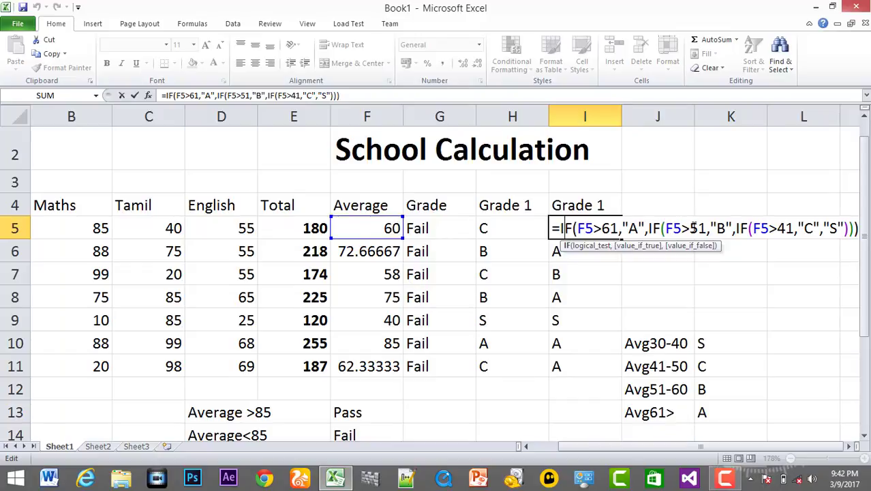
Confirm I5's nested IF grade formula so it shows B, then open I9's formula for editing
drag(690, 227, 728, 230)
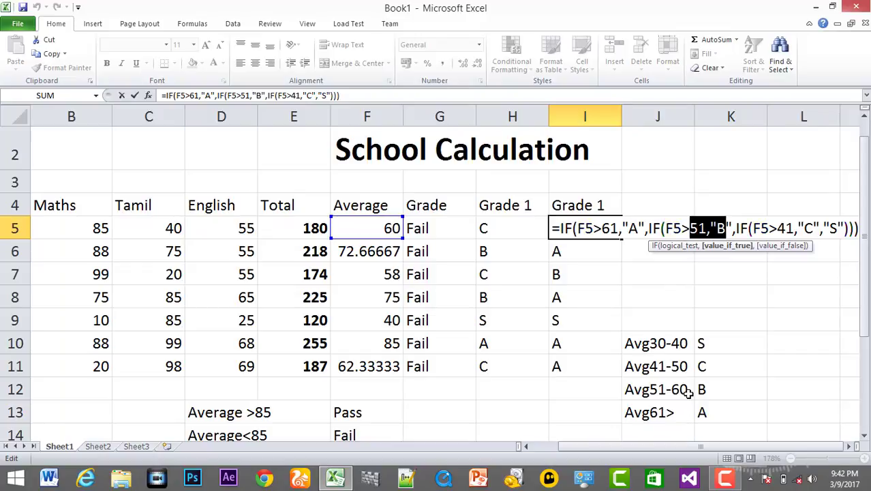
key(Return)
click(563, 325)
double_click(563, 325)
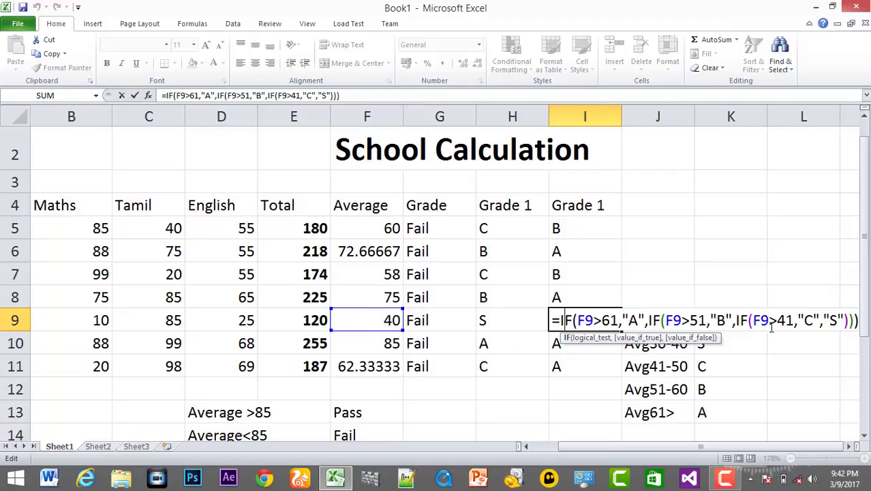
Check I9's nested IF conditions and its fallback "S", then confirm it so I9 shows S
mouse_move(792, 324)
mouse_down()
mouse_move(599, 320)
mouse_move(787, 320)
mouse_move(651, 320)
mouse_up()
click(794, 320)
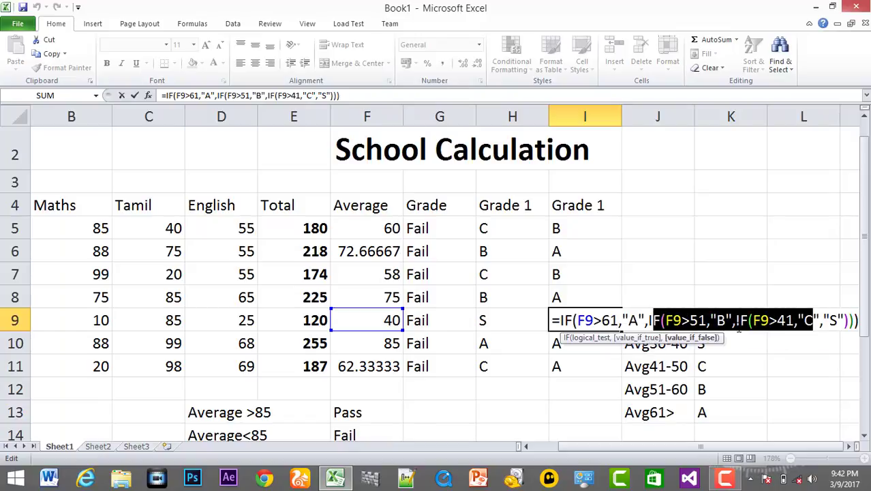
click(814, 320)
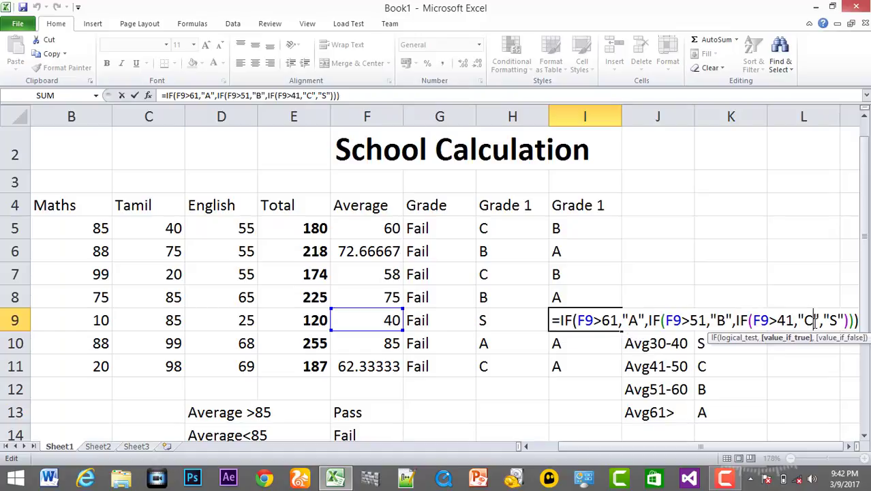
double_click(831, 320)
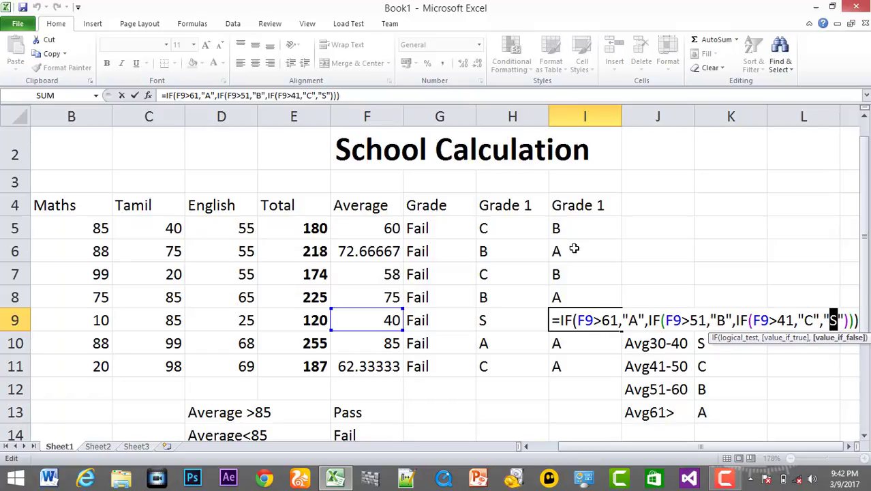
key(Return)
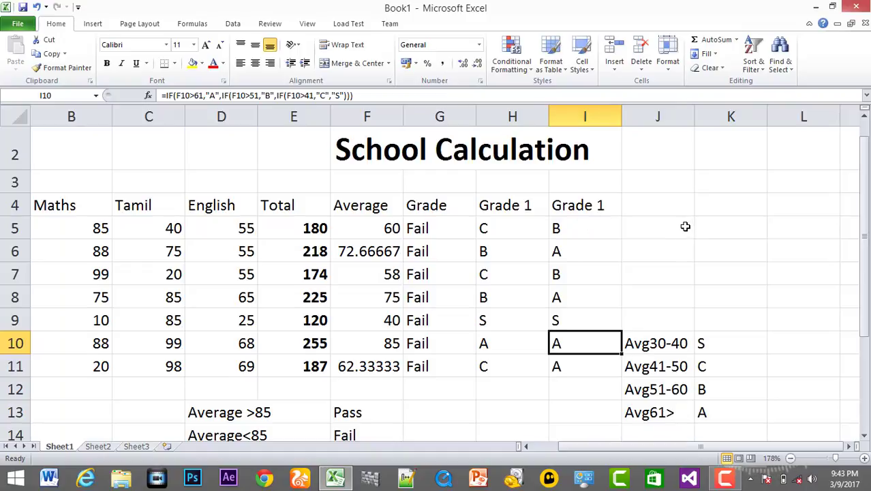
Close Excel, saving changes to Book1.xlsx, then refresh the desktop twice
click(853, 8)
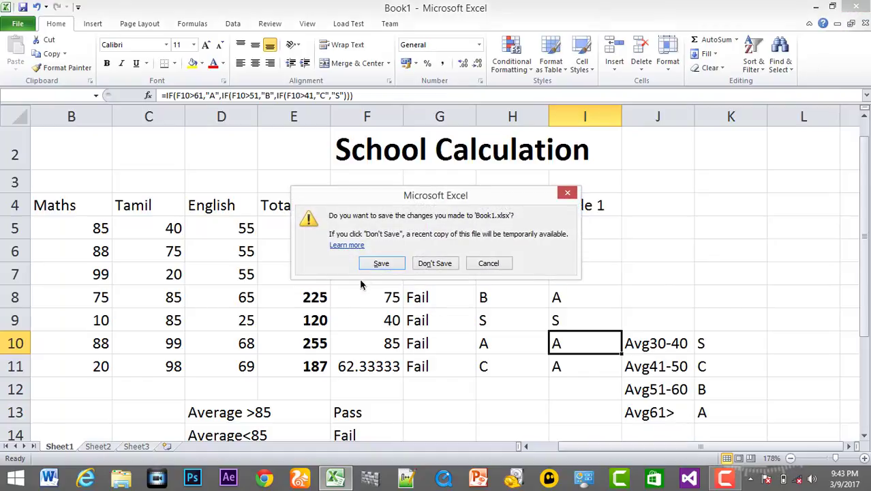
click(381, 265)
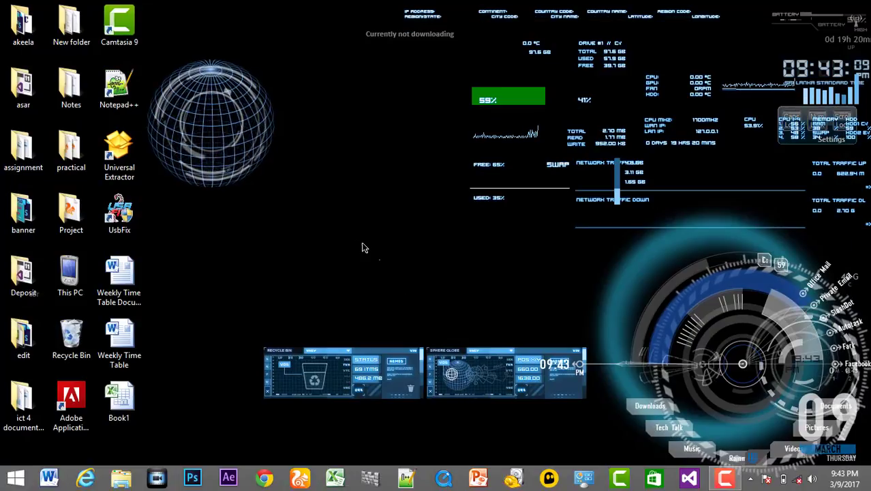
right_click(332, 167)
click(356, 203)
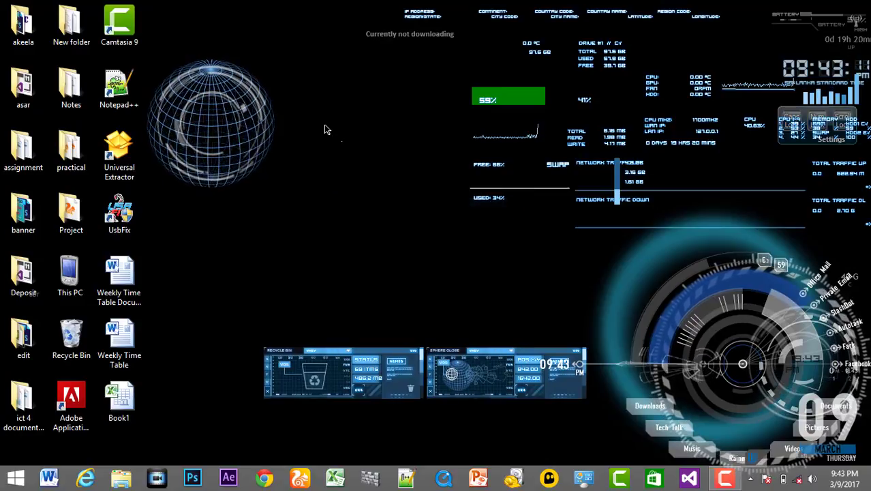
right_click(325, 124)
click(355, 164)
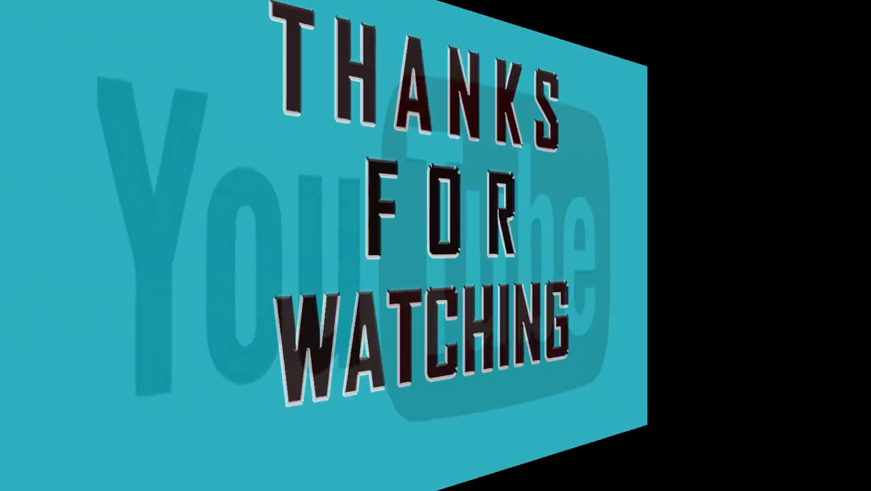